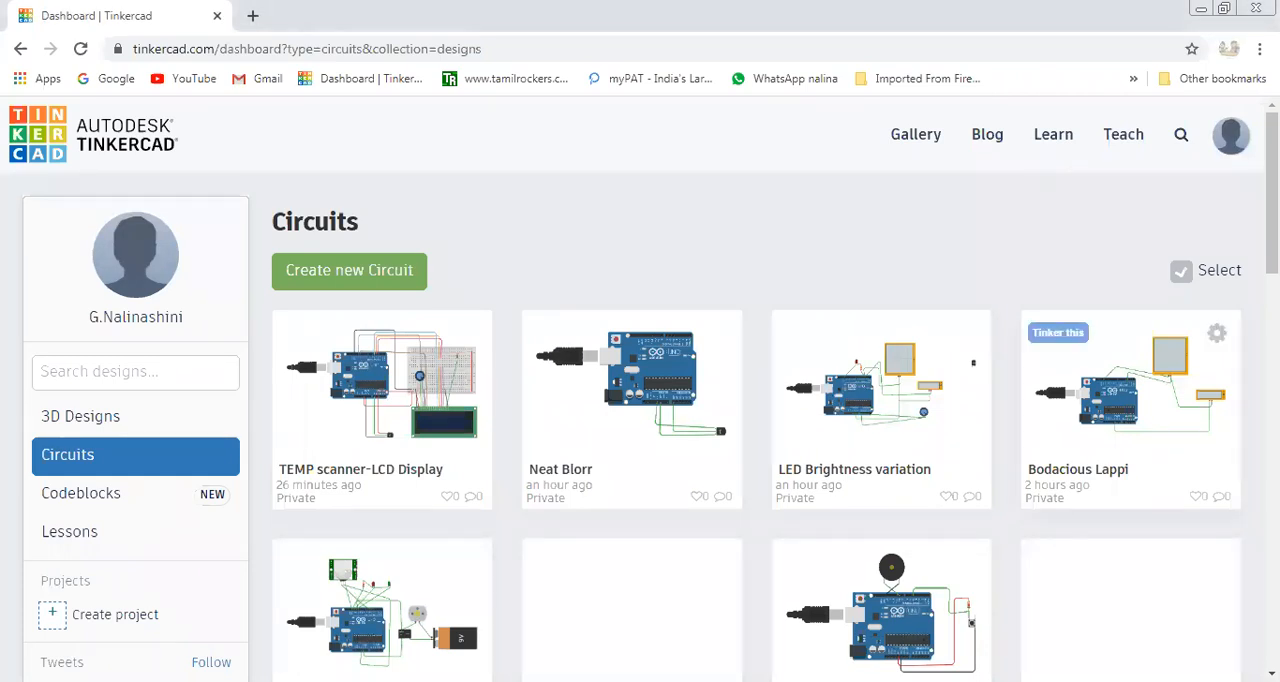
Create a new circuit from the Circuits dashboard.
scroll(400, 362, down, 3)
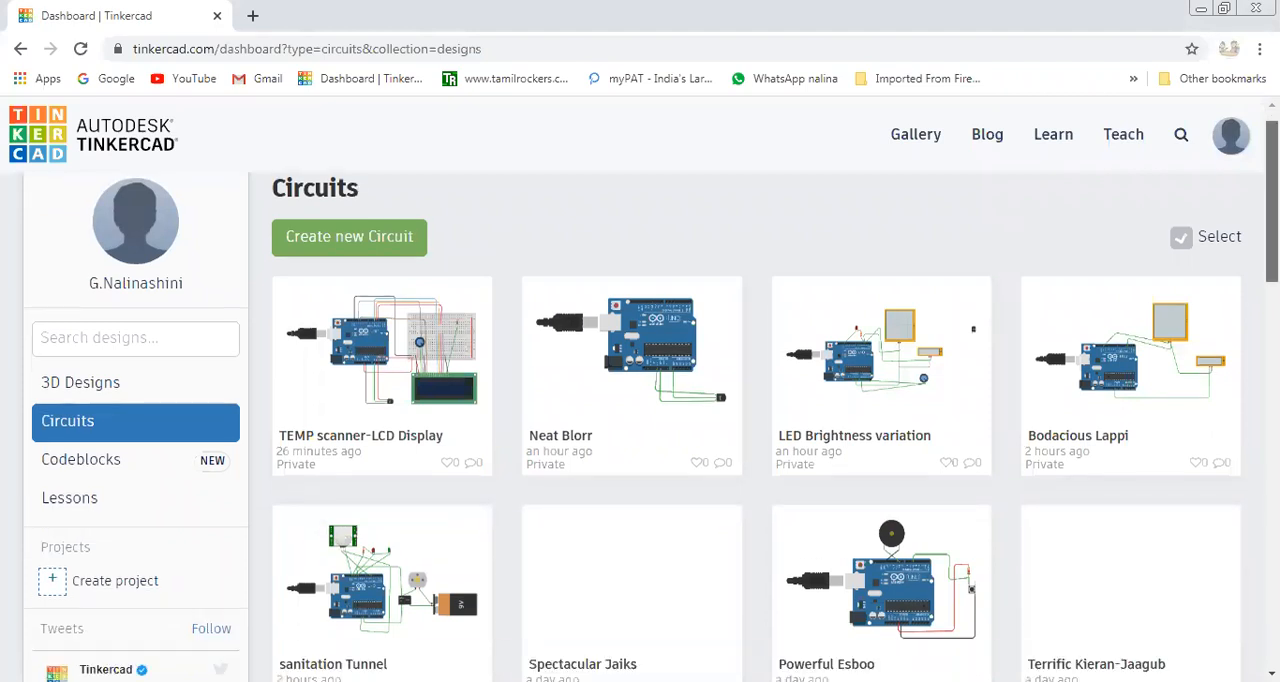
scroll(400, 362, up, 3)
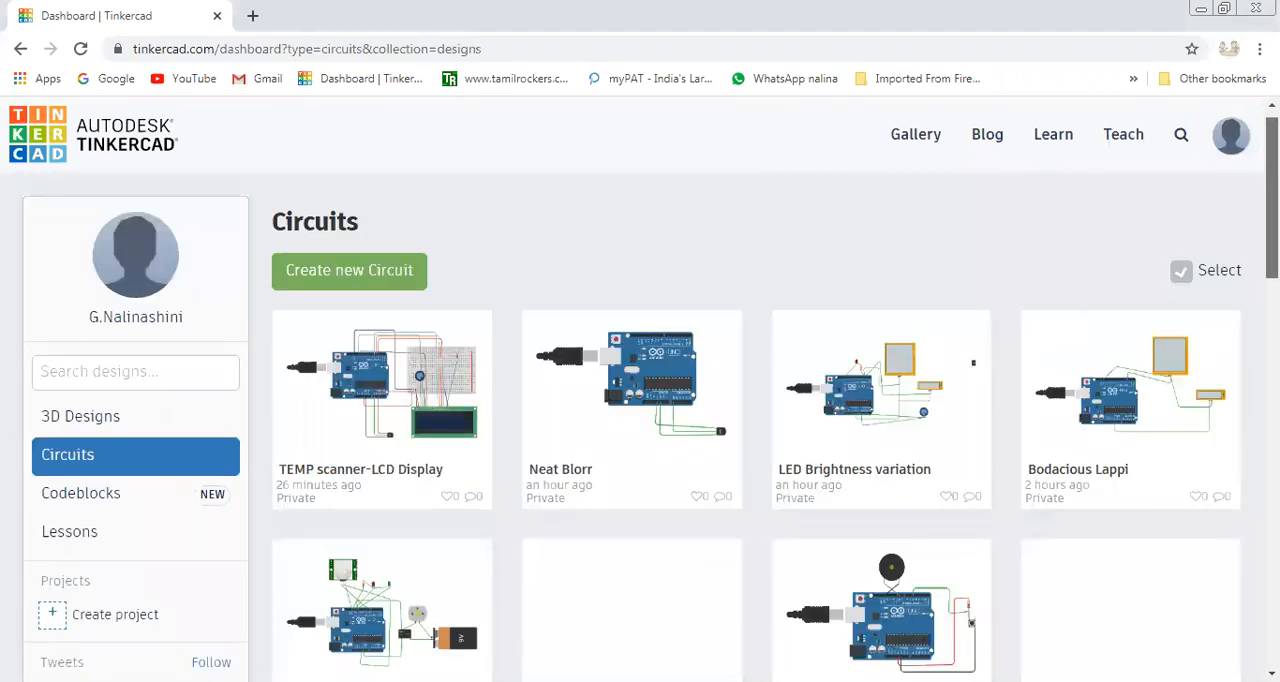
click(360, 270)
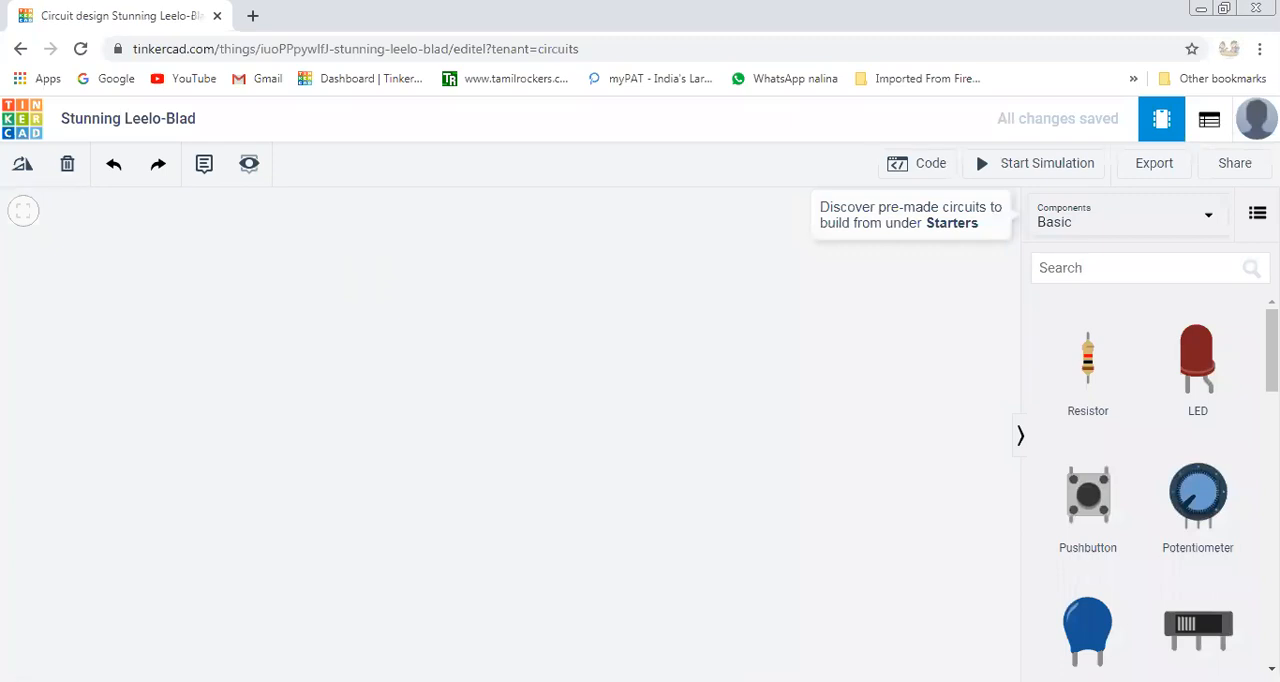
Find the Arduino Uno R3 in the component library, place it on the workplane and adjust its position.
click(1107, 270)
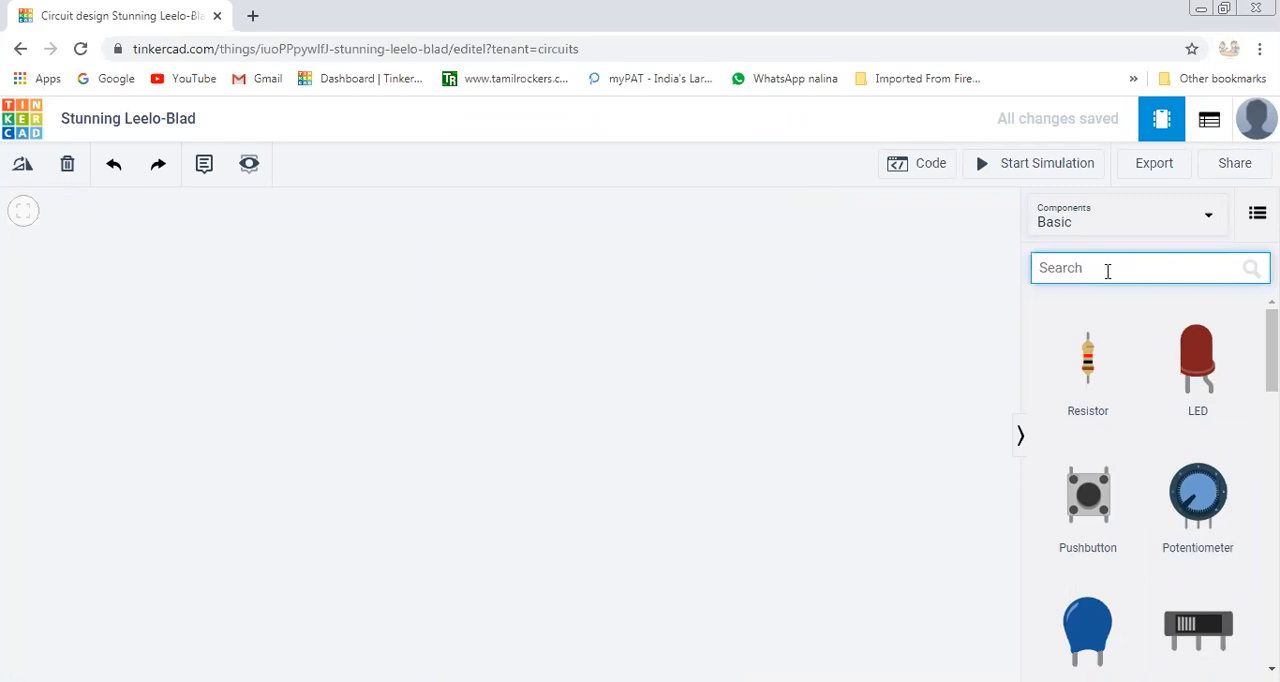
text(ar)
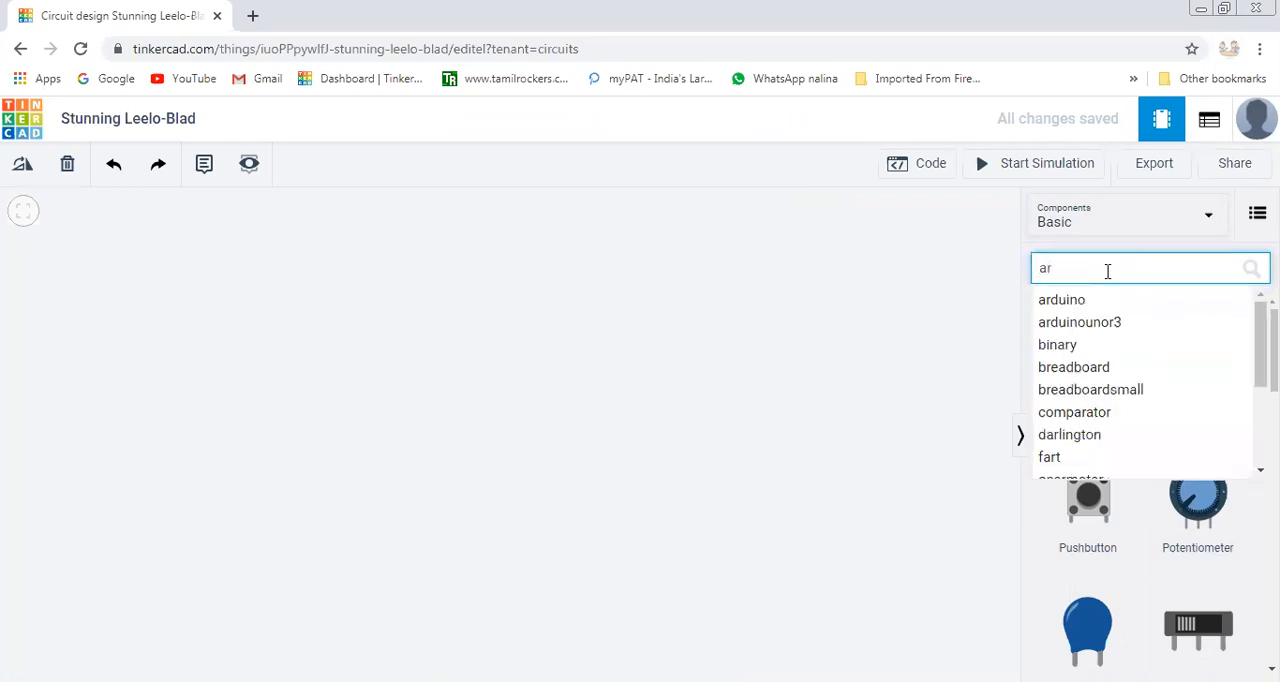
click(1087, 301)
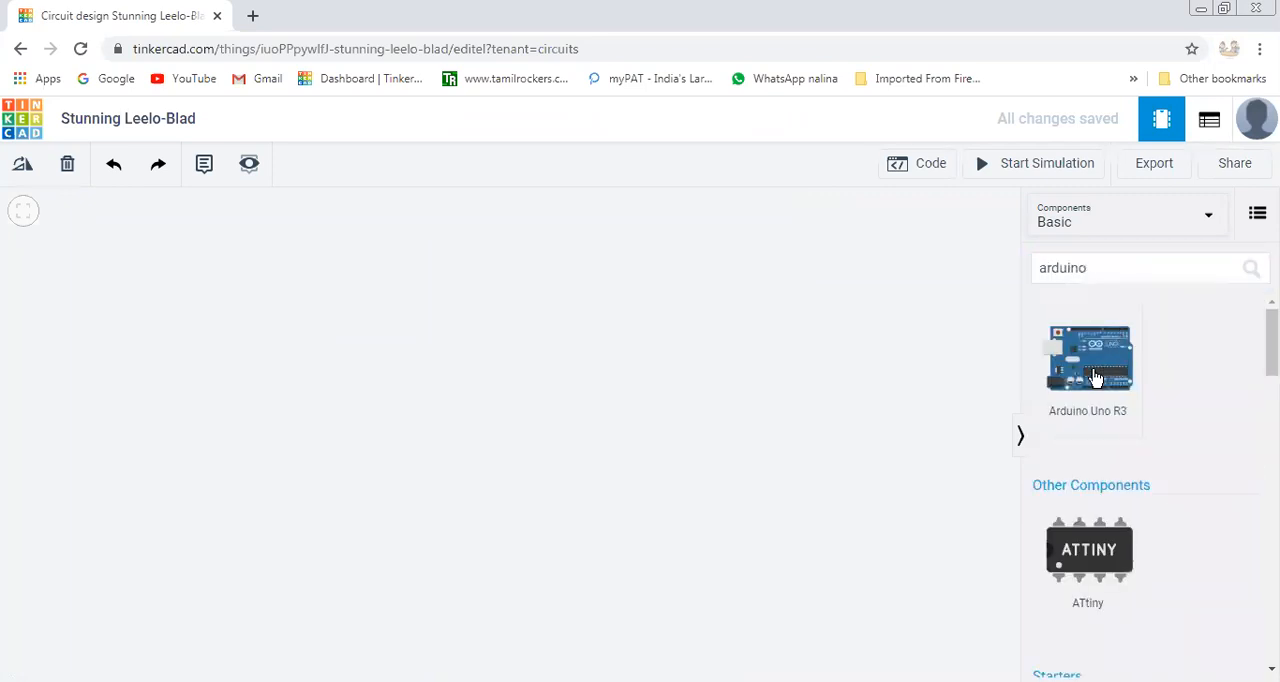
click(420, 513)
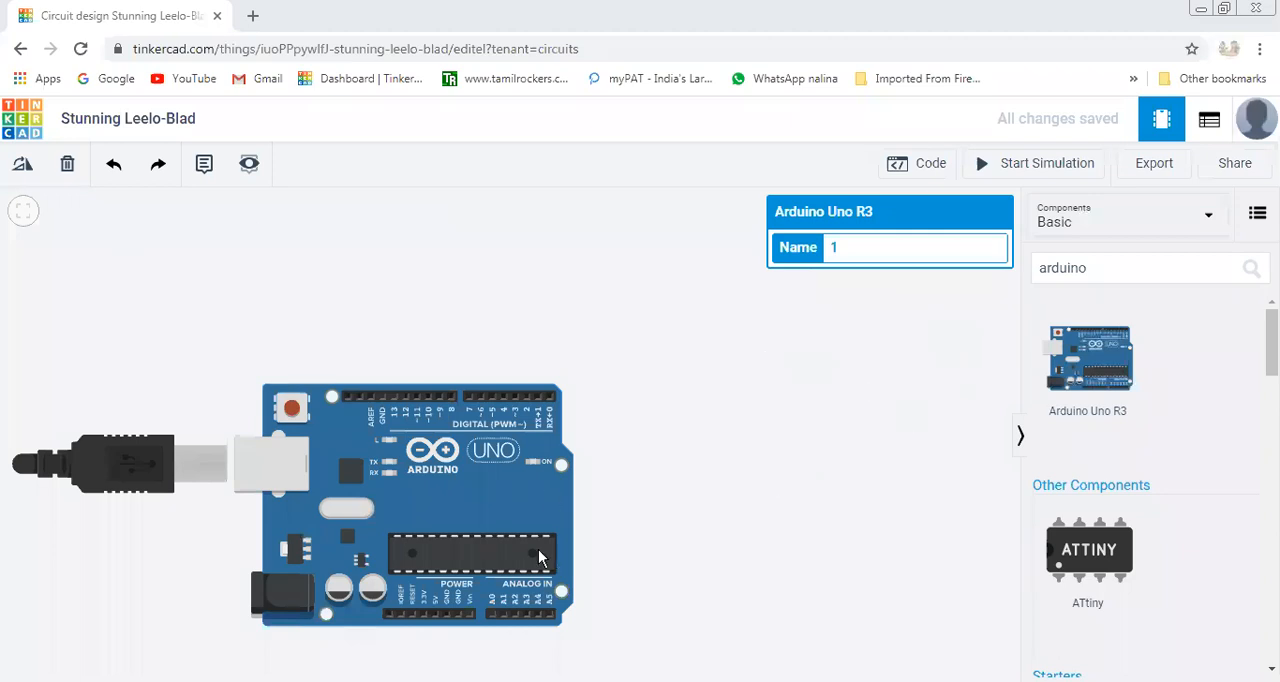
drag(370, 396, 348, 407)
click(368, 361)
drag(292, 456, 344, 421)
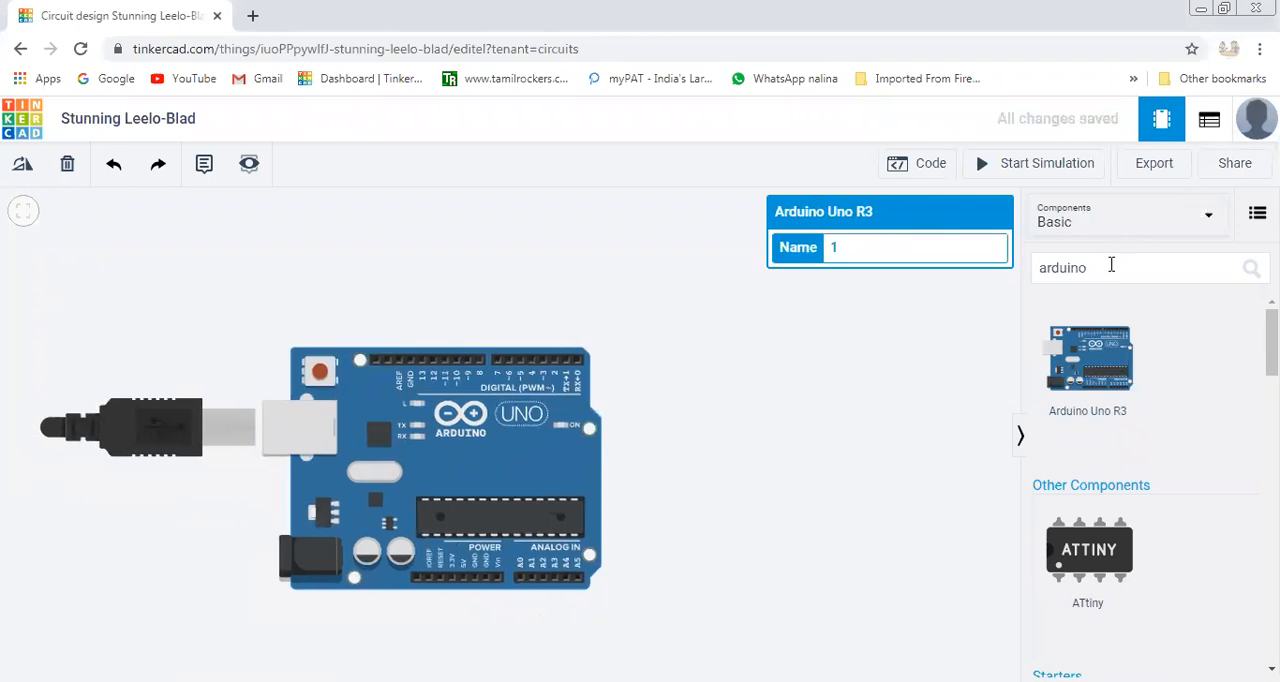
Search the components for scope and place an oscilloscope above and to the right of the Arduino board.
double_click(1111, 265)
text(scop)
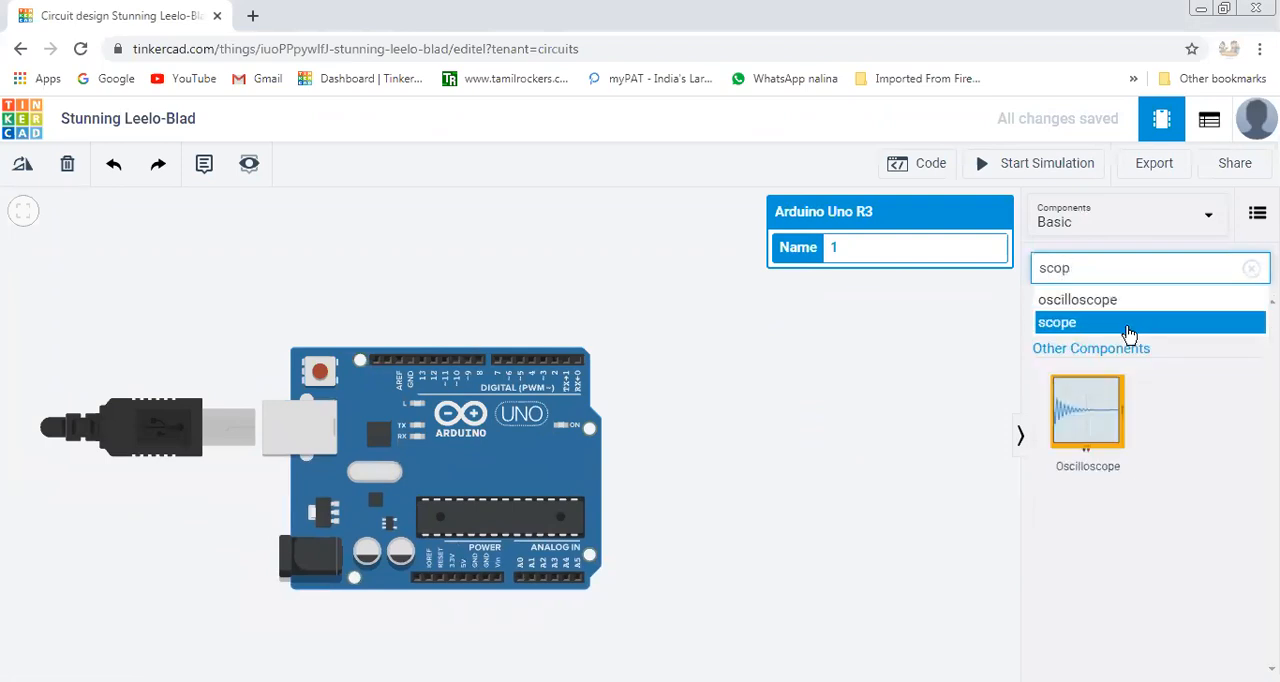
click(1122, 325)
drag(1097, 417, 750, 364)
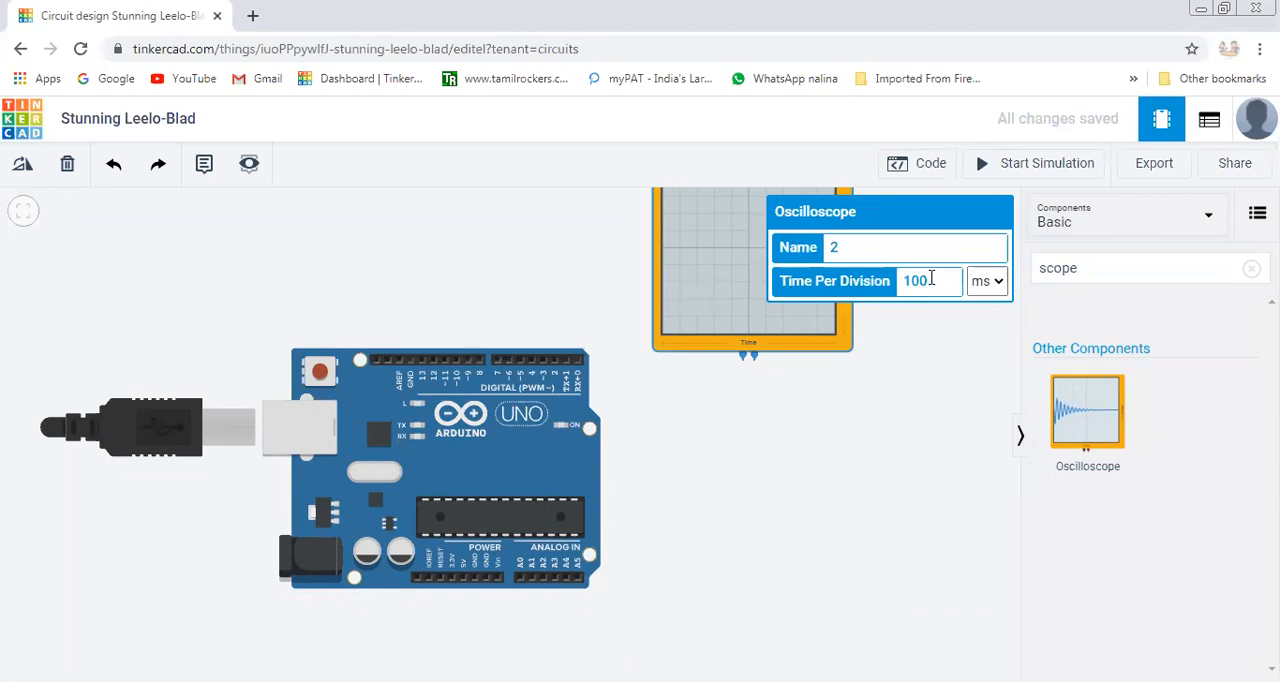
Set the oscilloscope's time per division to 1000 µs.
text(0)
click(998, 285)
click(986, 336)
click(937, 425)
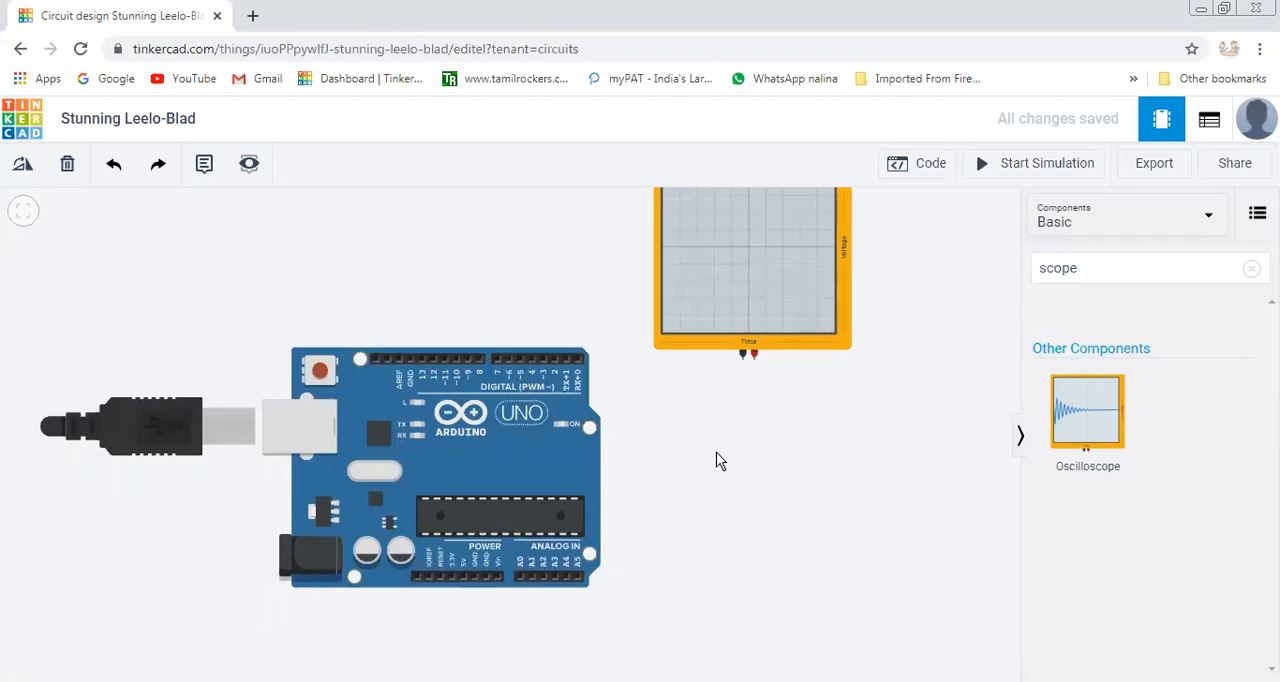
Move the oscilloscope slightly higher and wire Arduino pin D3 to its positive terminal.
click(544, 362)
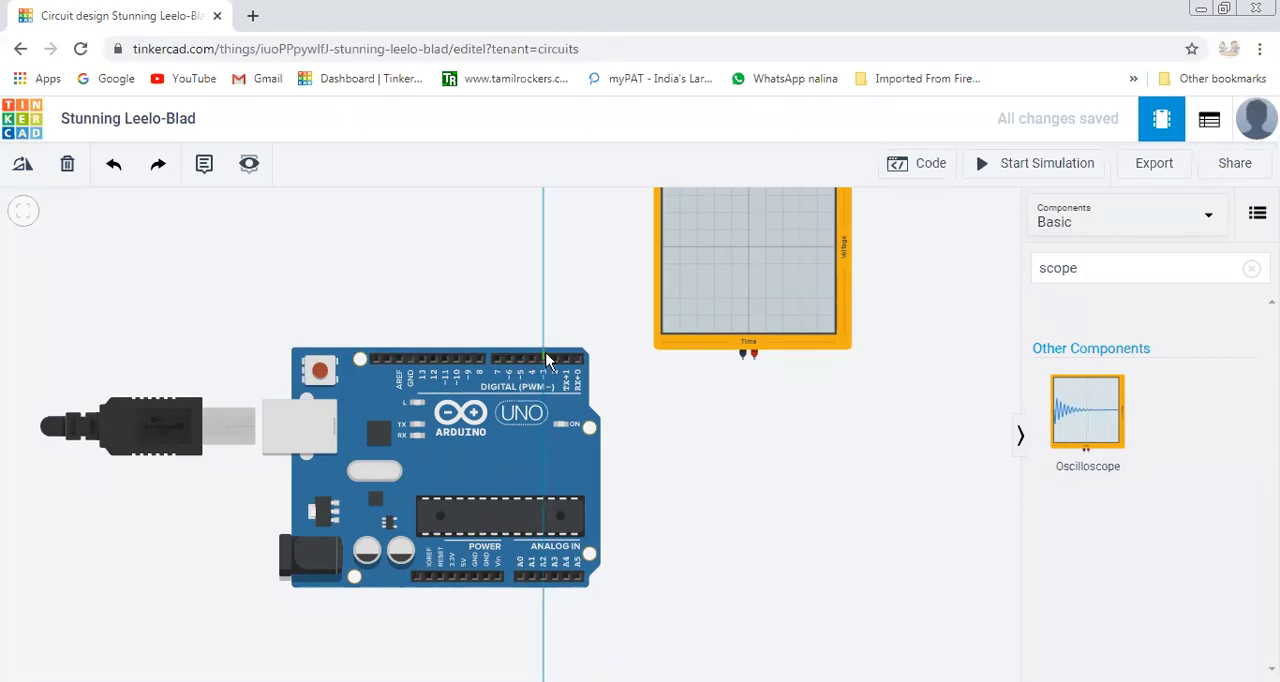
key(Escape)
drag(723, 331, 718, 297)
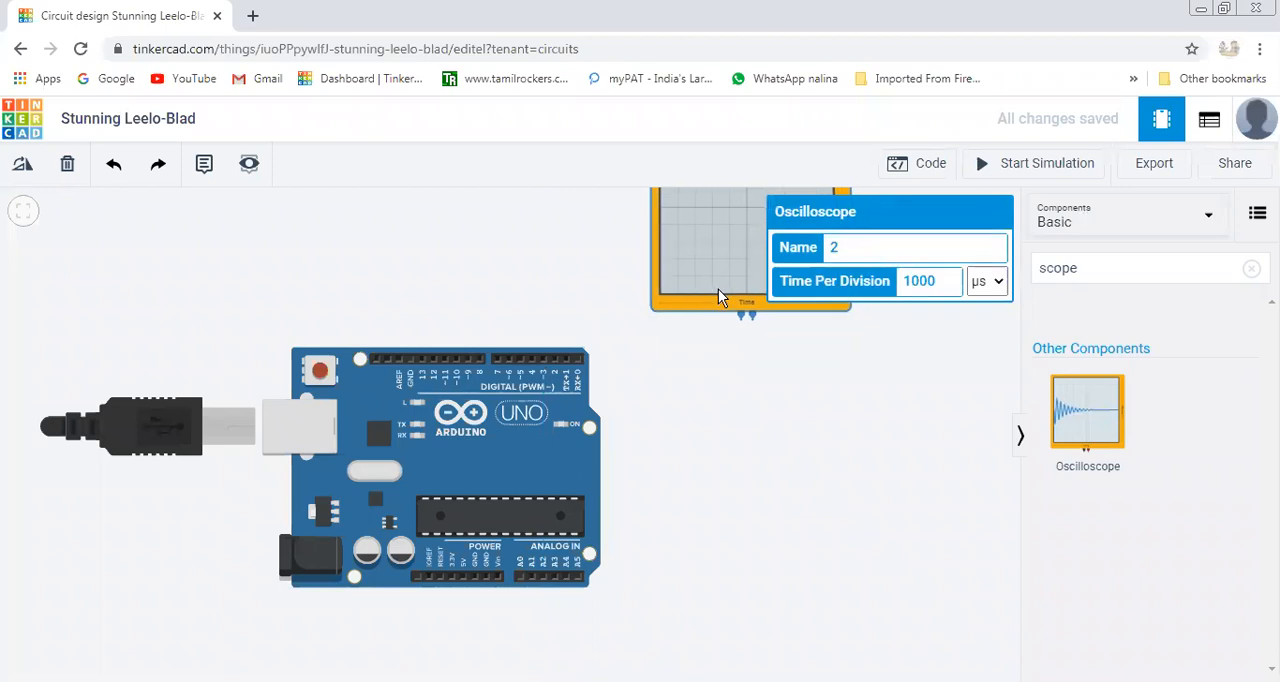
click(544, 360)
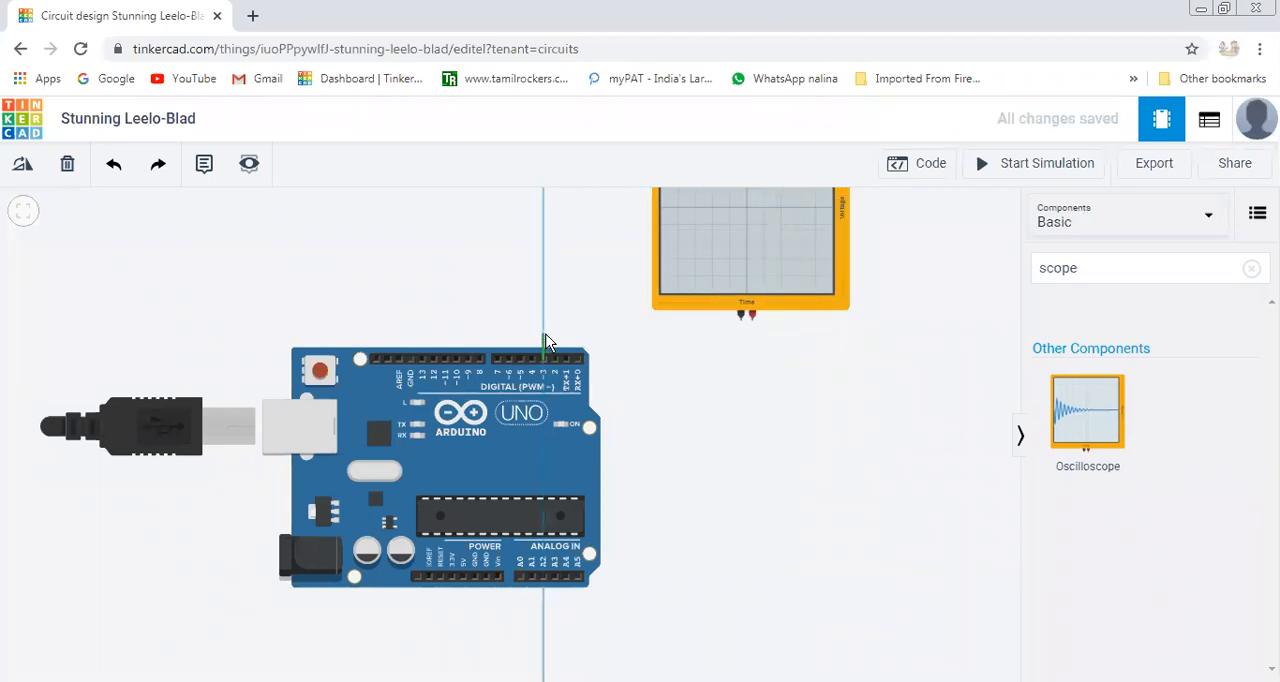
click(545, 336)
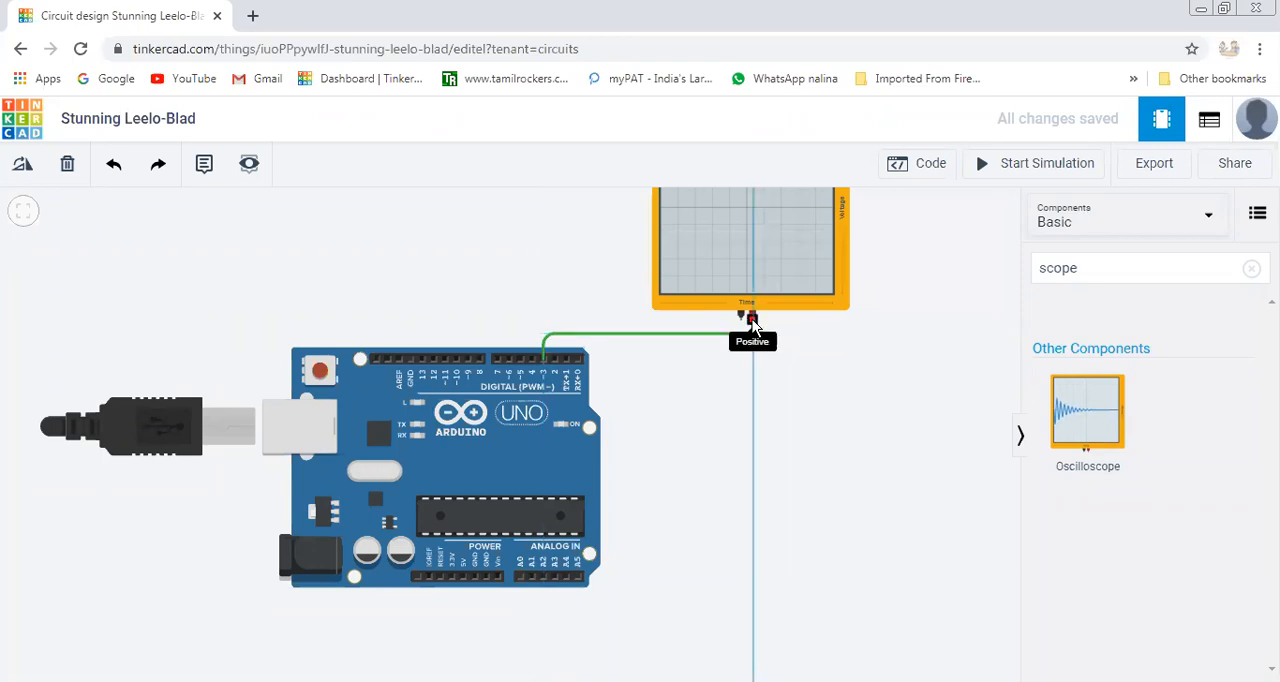
click(752, 320)
click(771, 397)
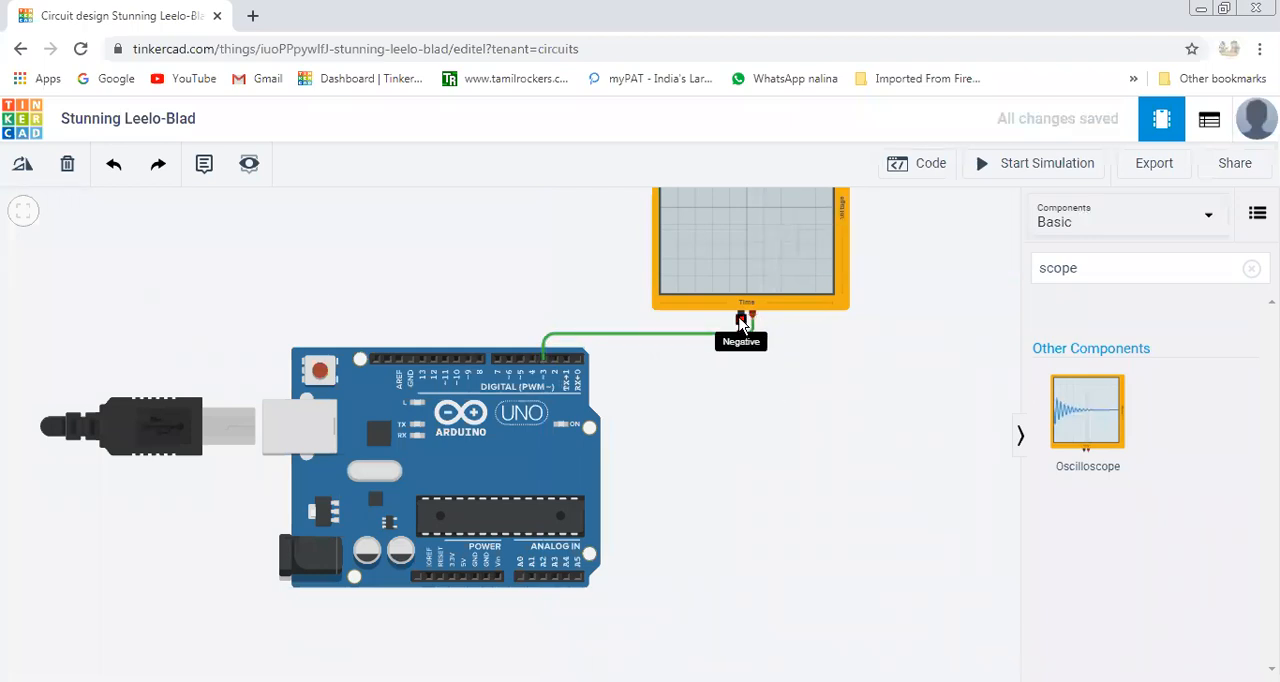
Wire the Arduino's GND pin beside pin 13 to the oscilloscope's negative terminal.
drag(743, 323, 697, 328)
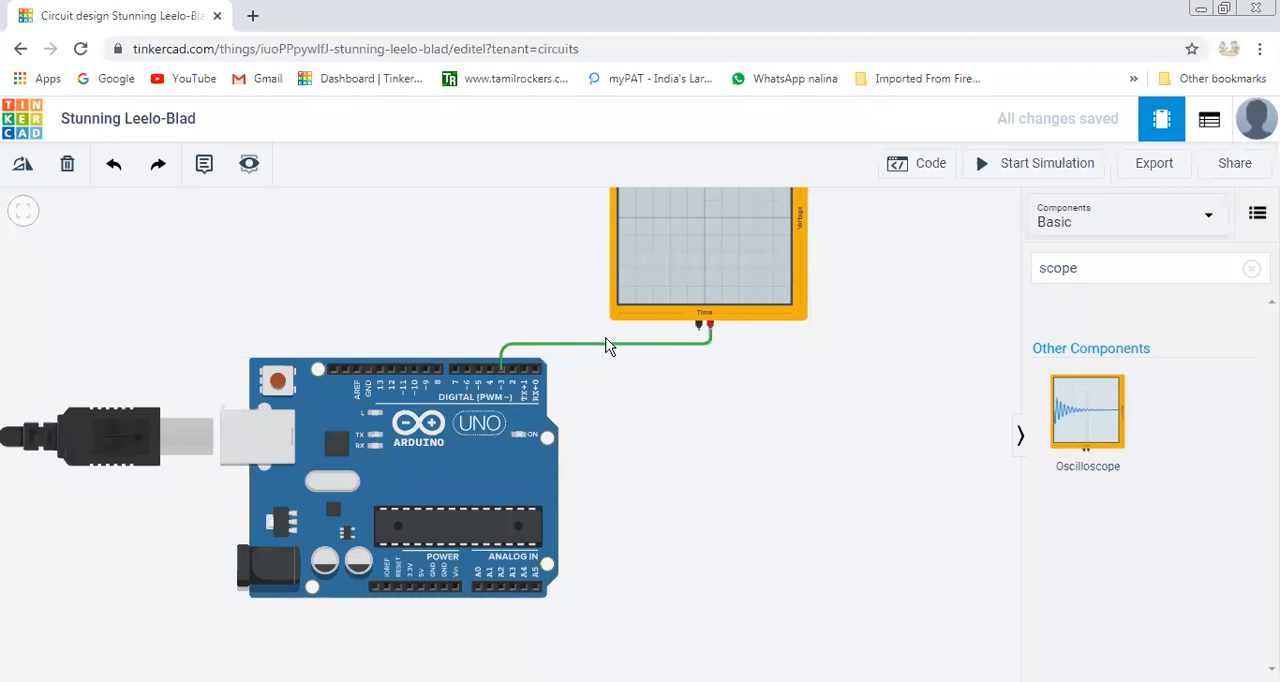
click(368, 372)
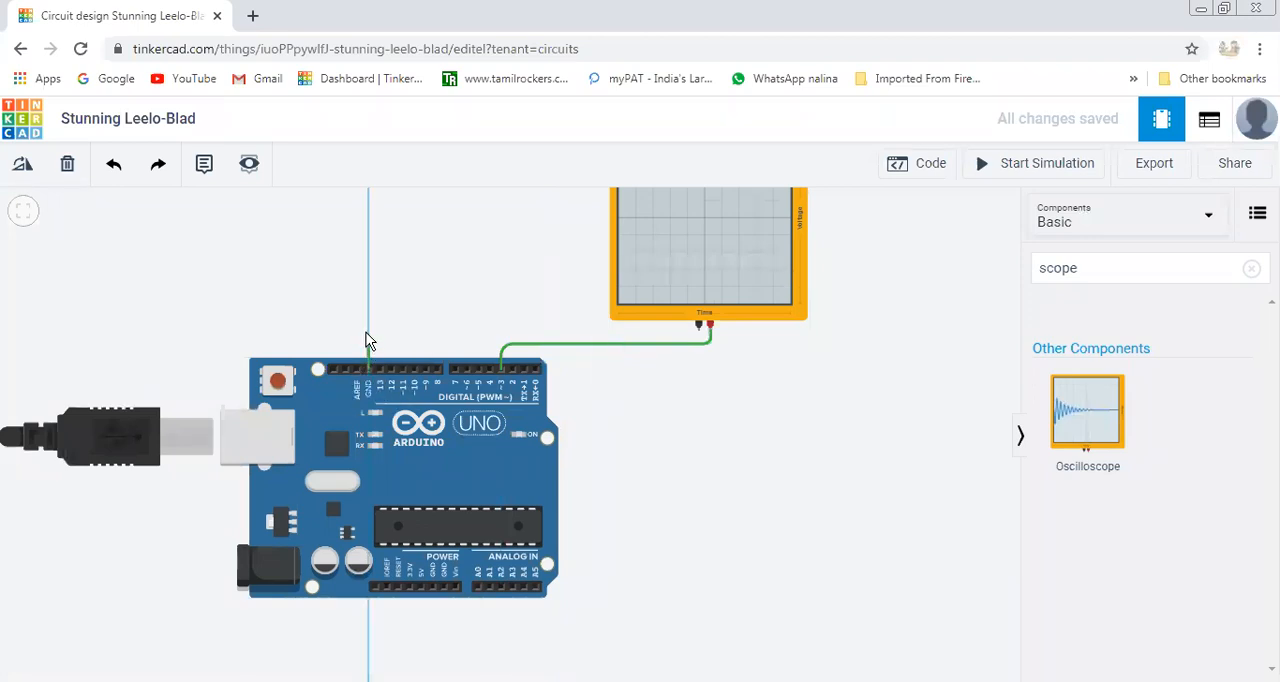
click(368, 332)
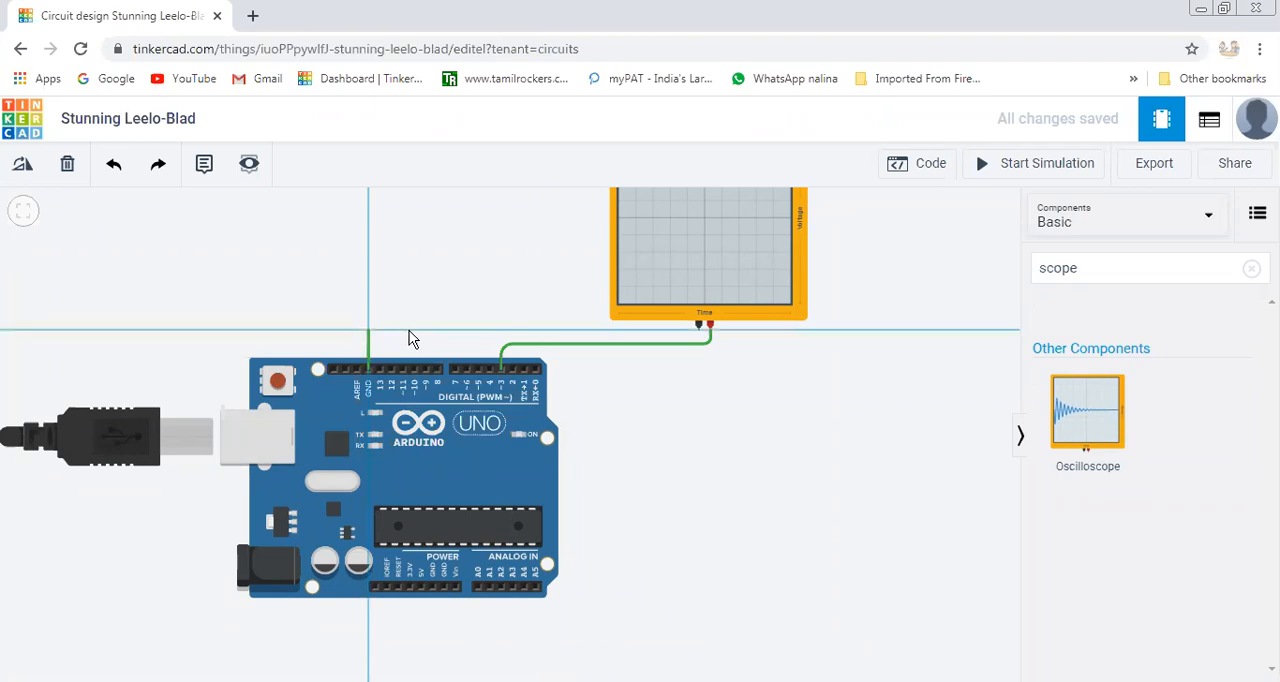
click(699, 331)
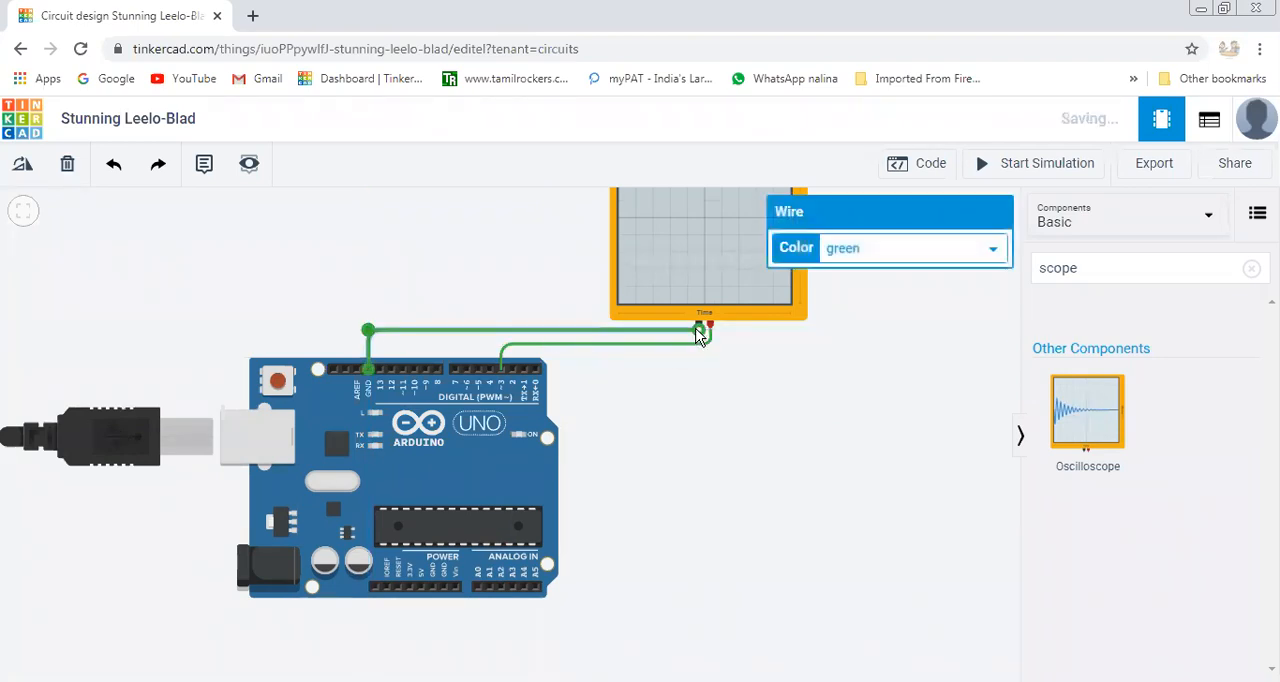
click(745, 411)
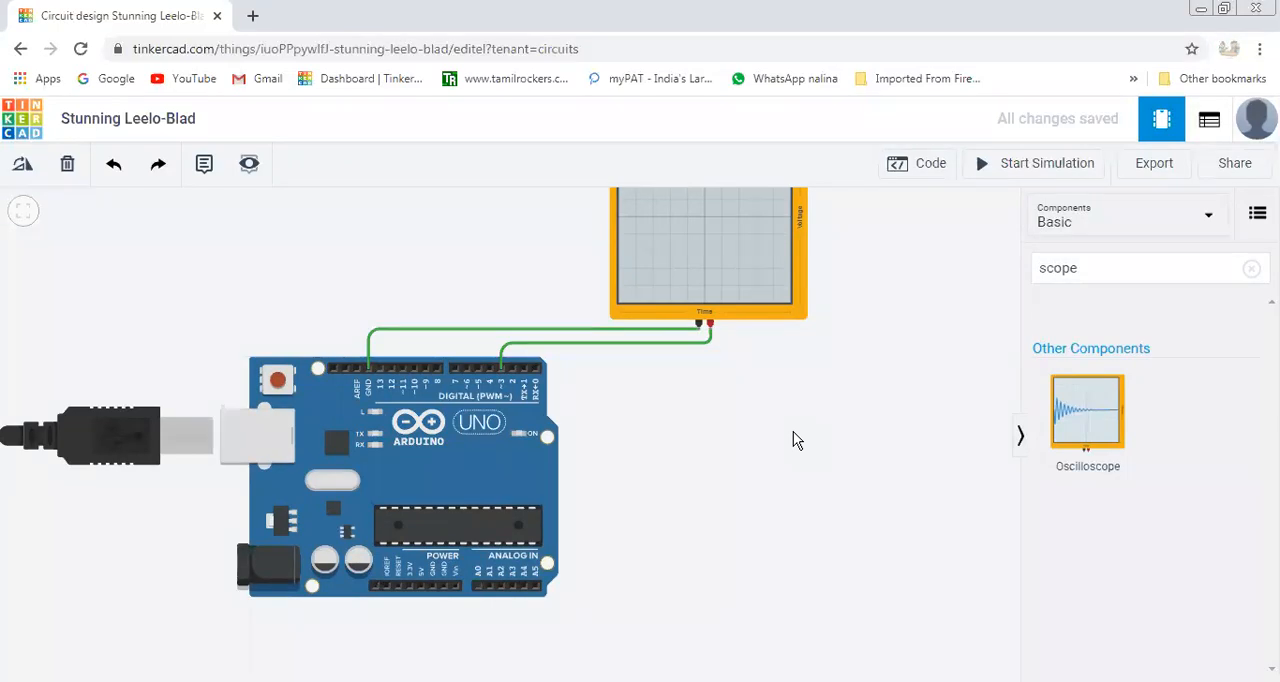
Search the components for multi and place a multimeter below and to the right of the oscilloscope.
click(1085, 269)
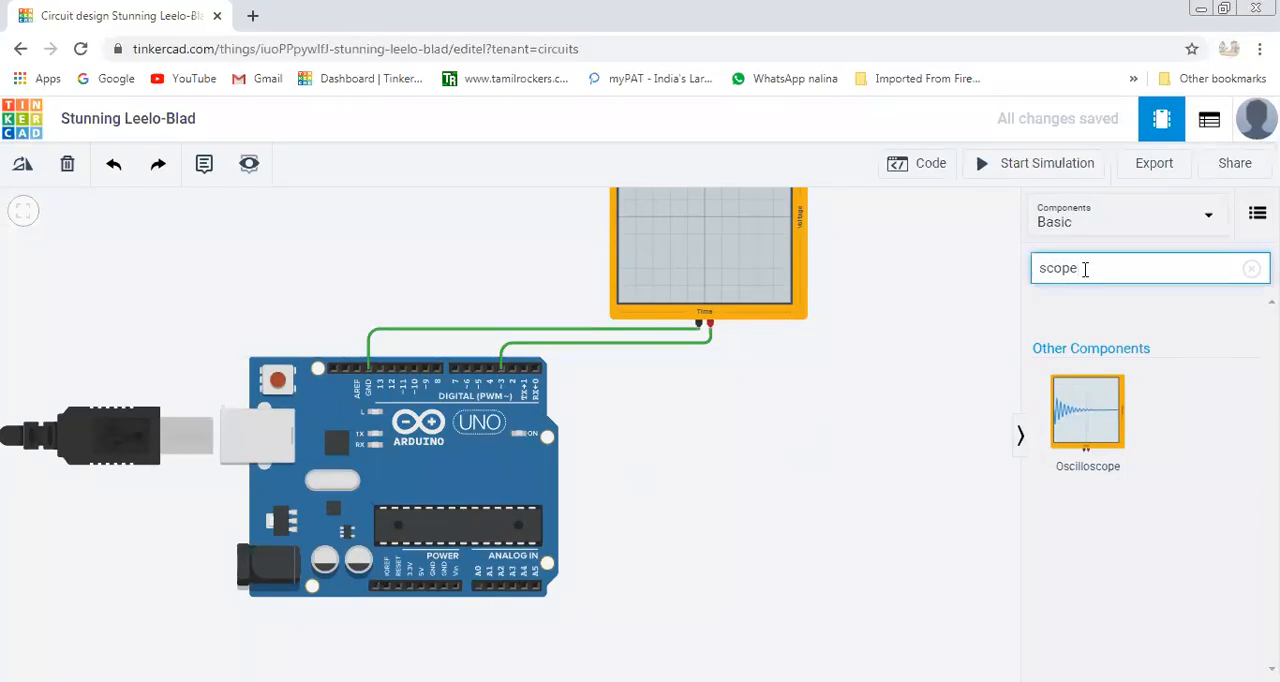
key(BackSpace)
key(BackSpace)
key(BackSpace)
key(BackSpace)
key(BackSpace)
text(multi)
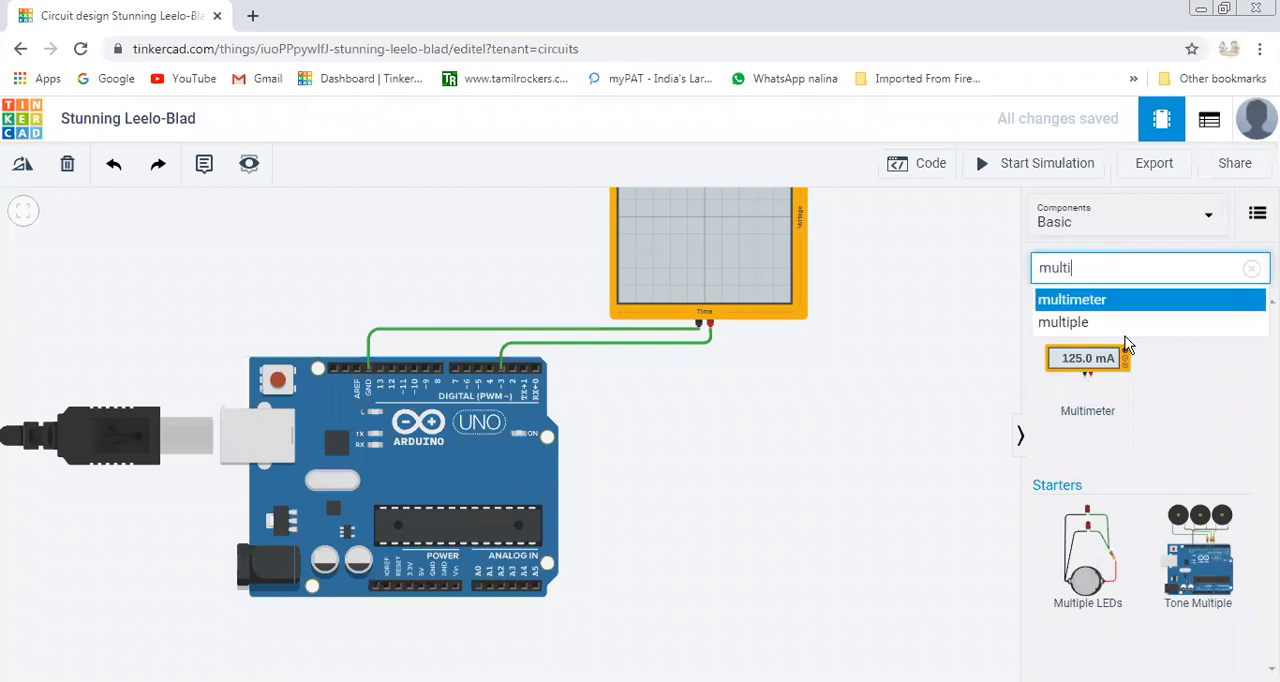
drag(1083, 376, 868, 450)
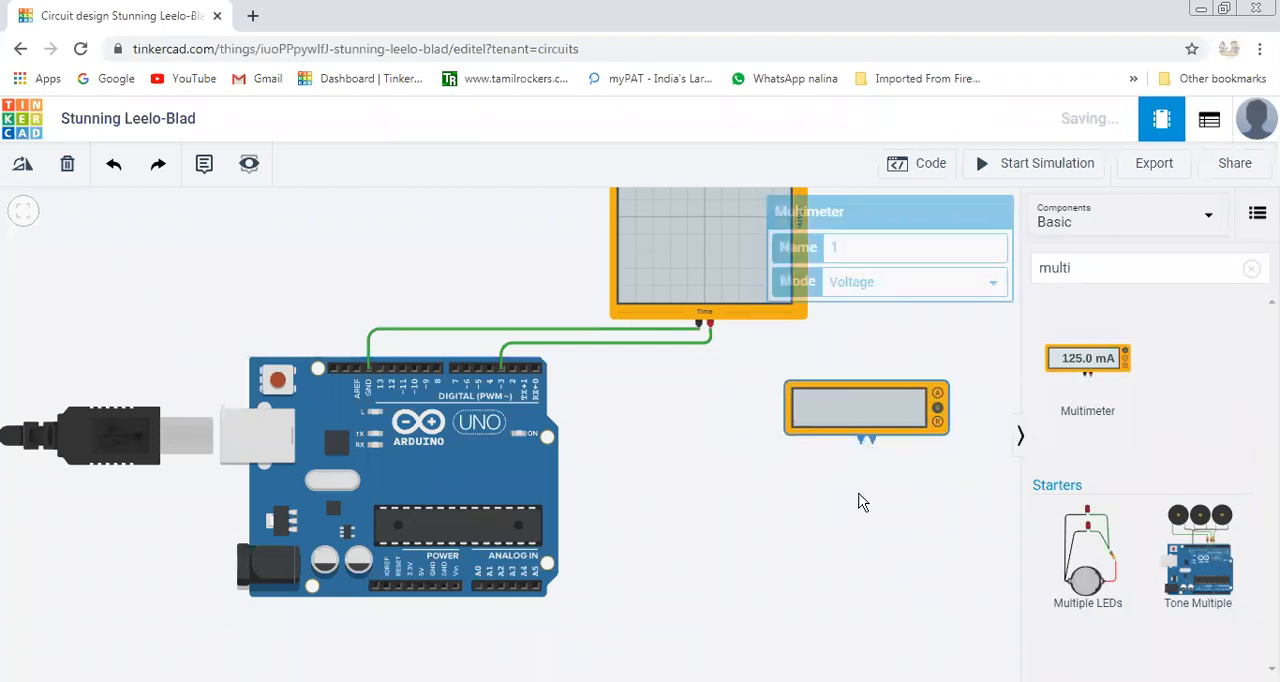
click(855, 497)
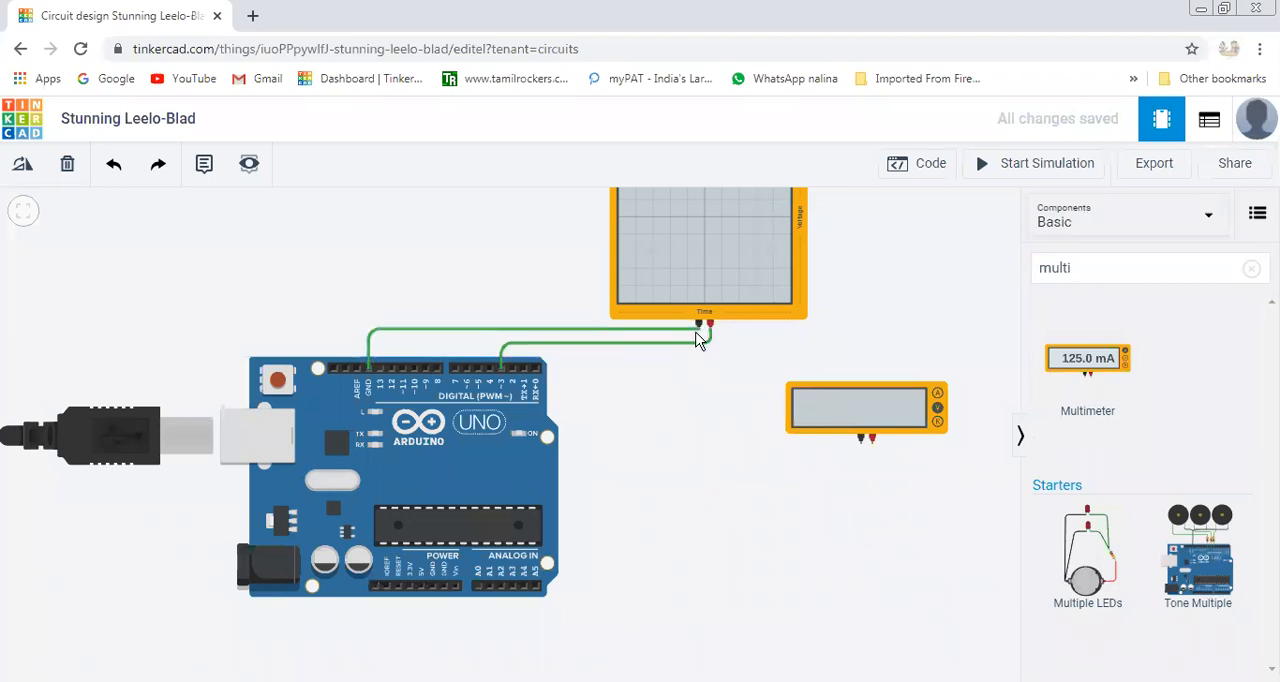
Wire the oscilloscope's negative terminal to the multimeter's negative terminal, routing the wire below the multimeter.
click(698, 324)
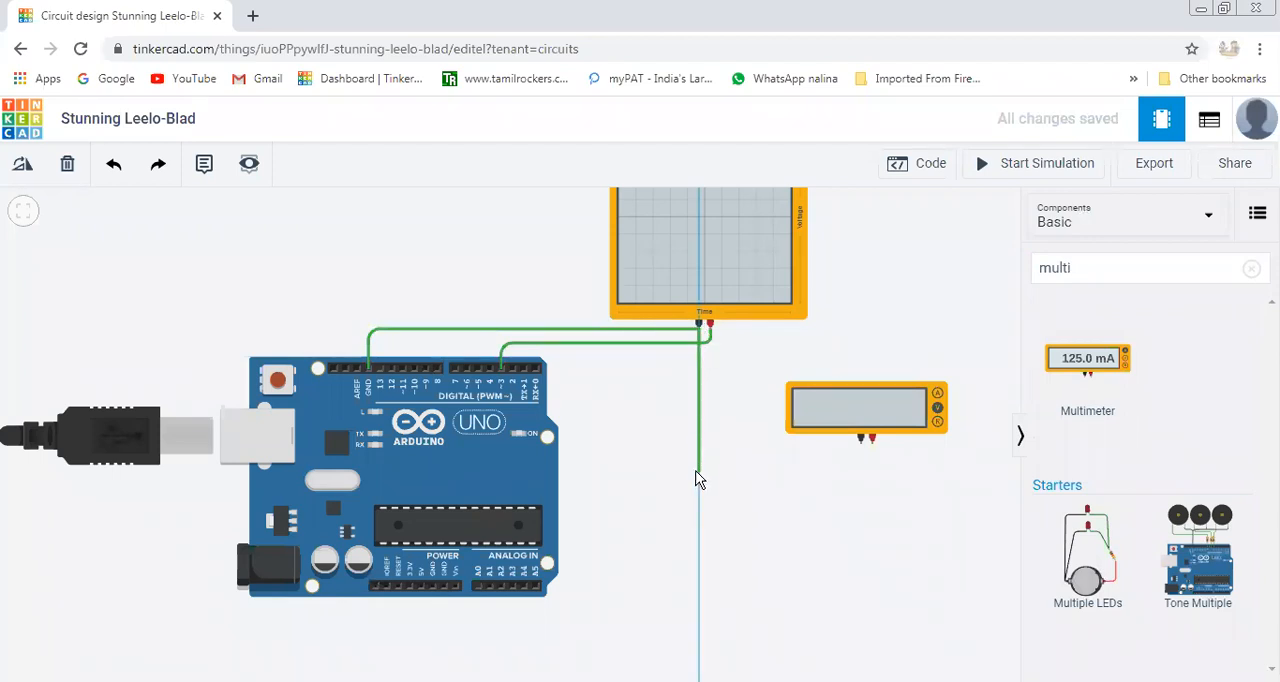
click(698, 469)
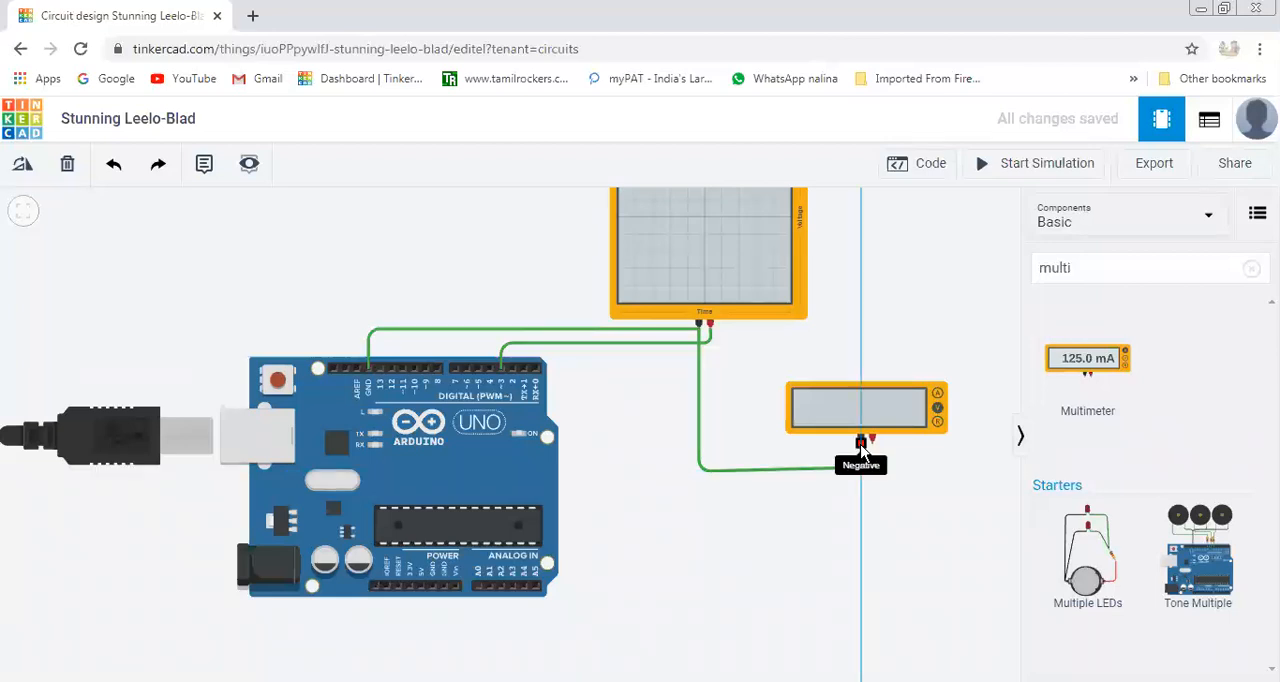
click(861, 443)
click(726, 410)
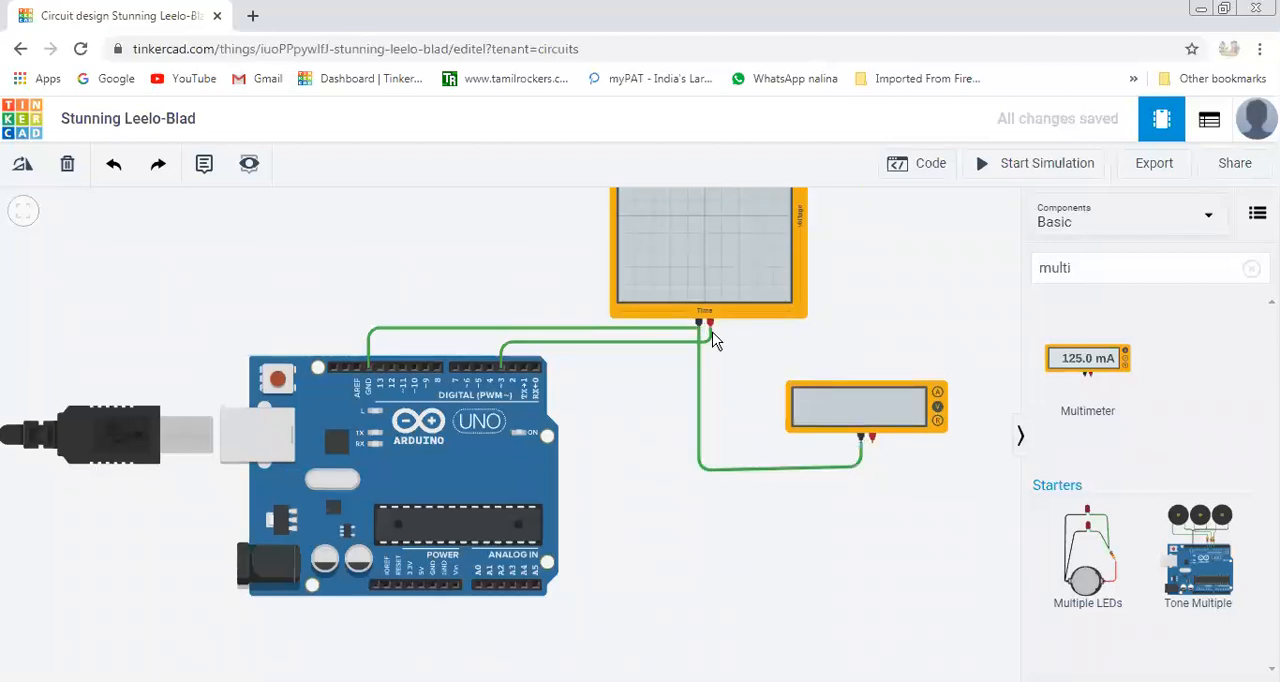
Wire the oscilloscope's positive terminal to the multimeter's positive terminal, routing the wire below the multimeter.
click(710, 323)
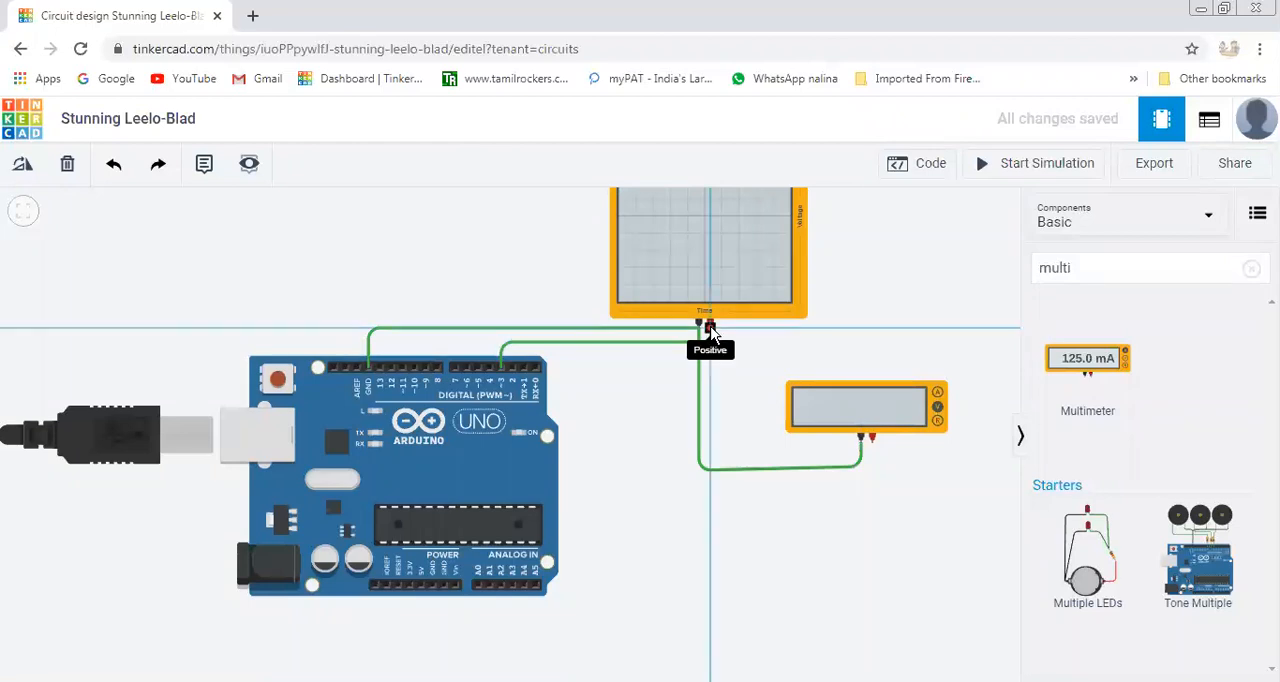
click(712, 457)
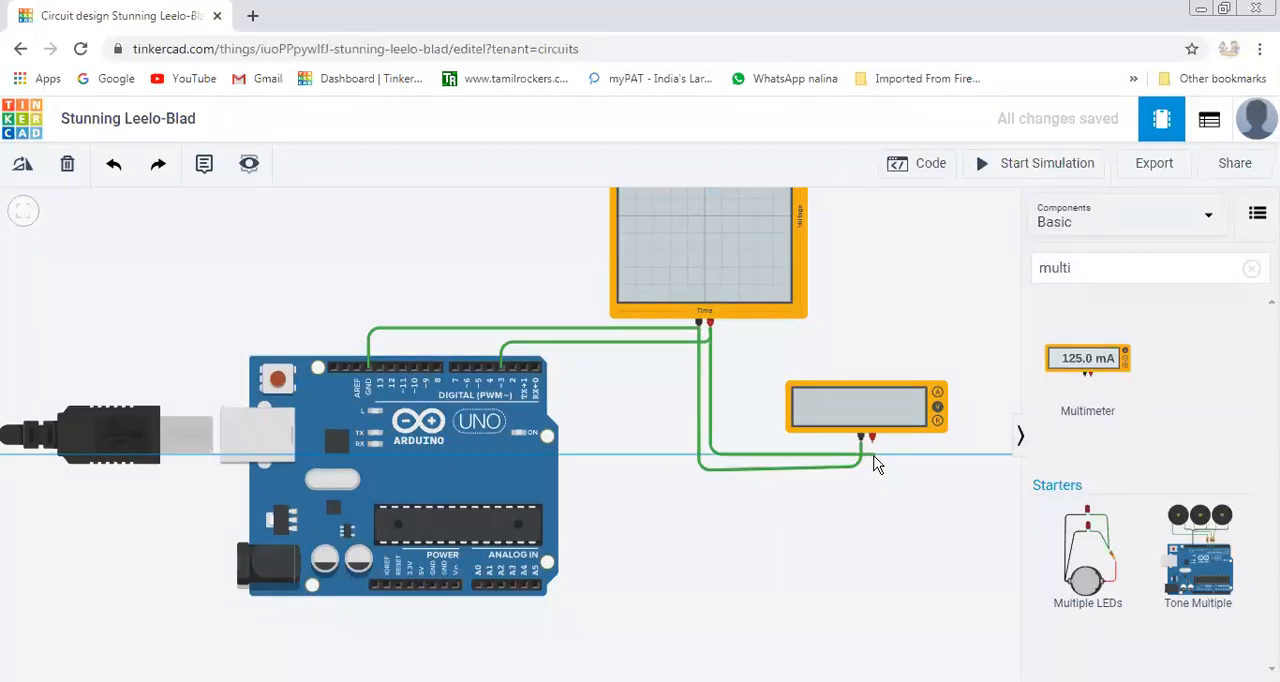
click(871, 445)
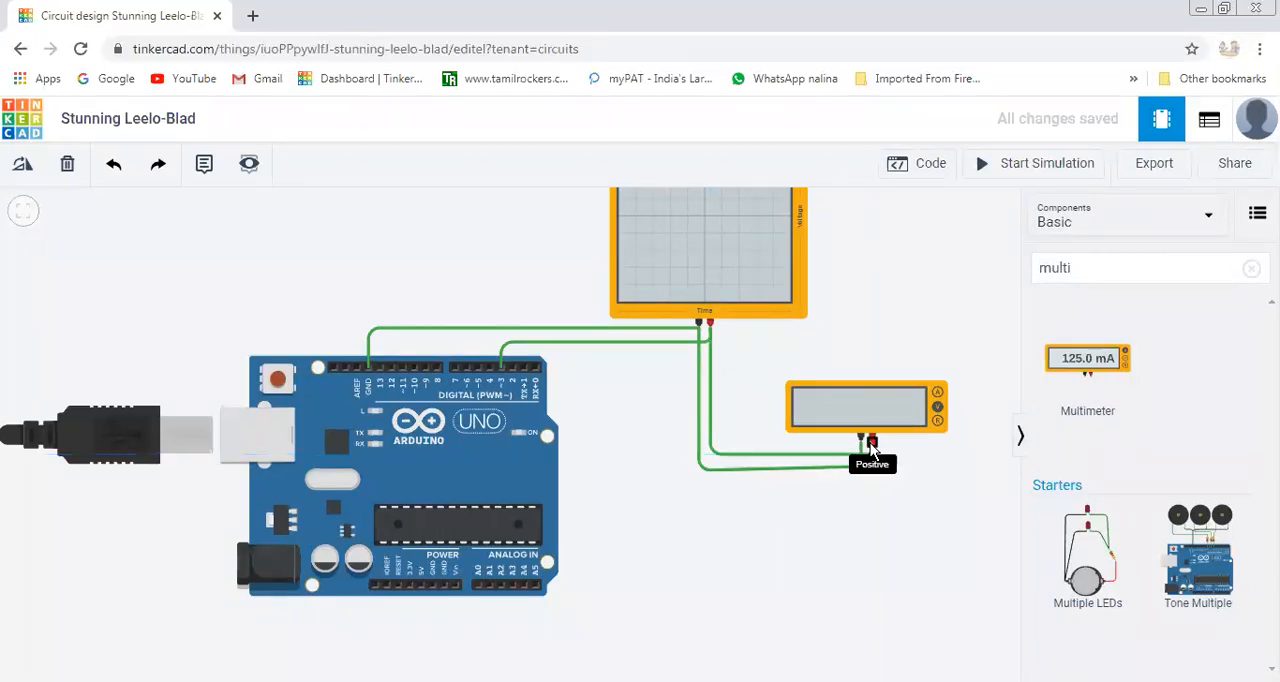
click(872, 447)
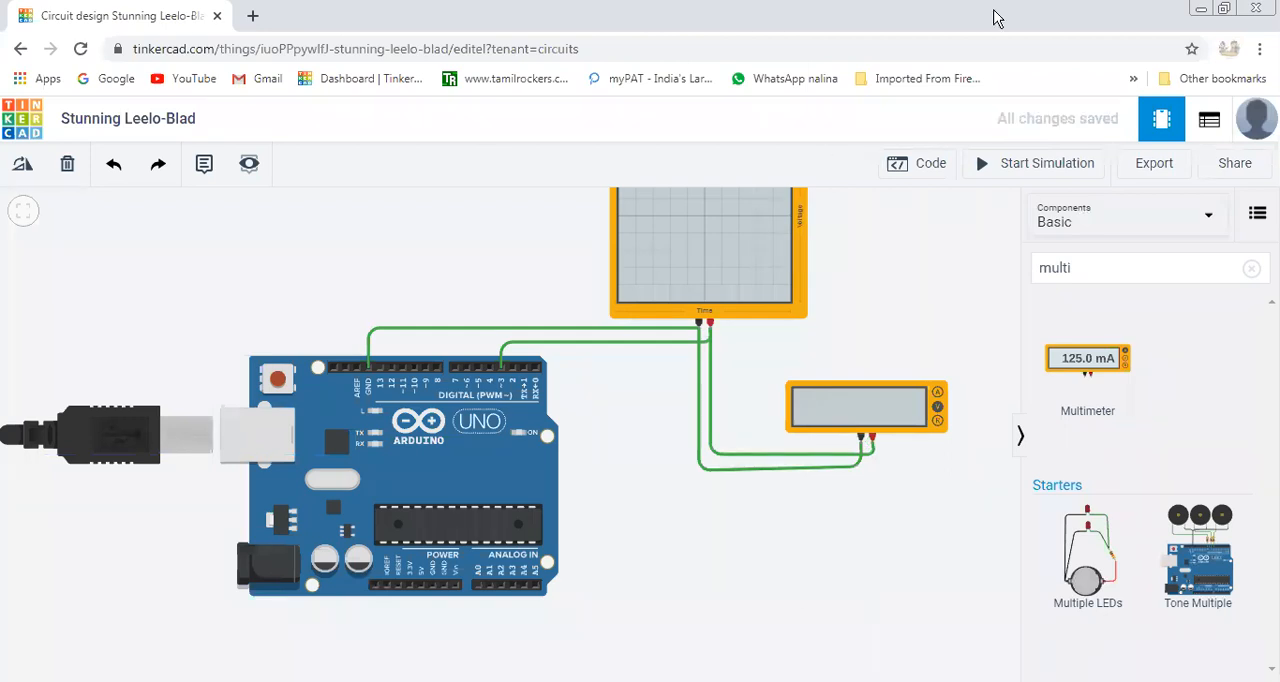
Open the Arduino's block code and delete the default built-in LED blink blocks.
scroll(791, 600, down, 2)
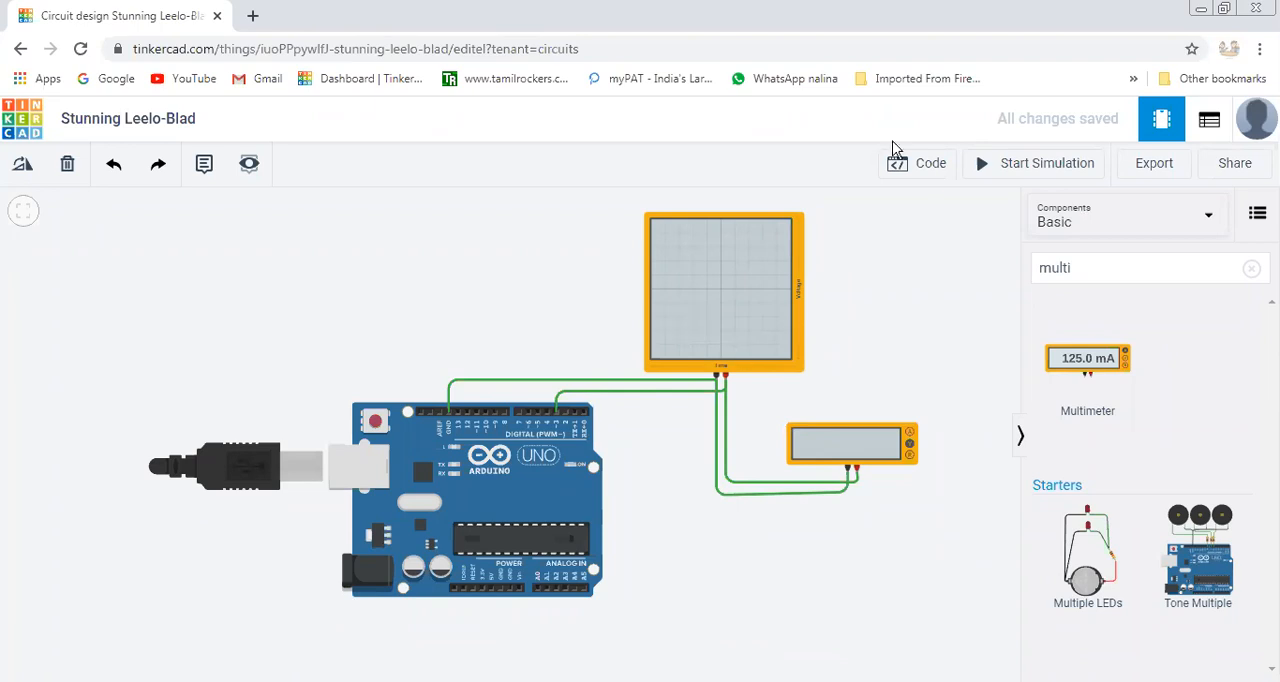
click(935, 177)
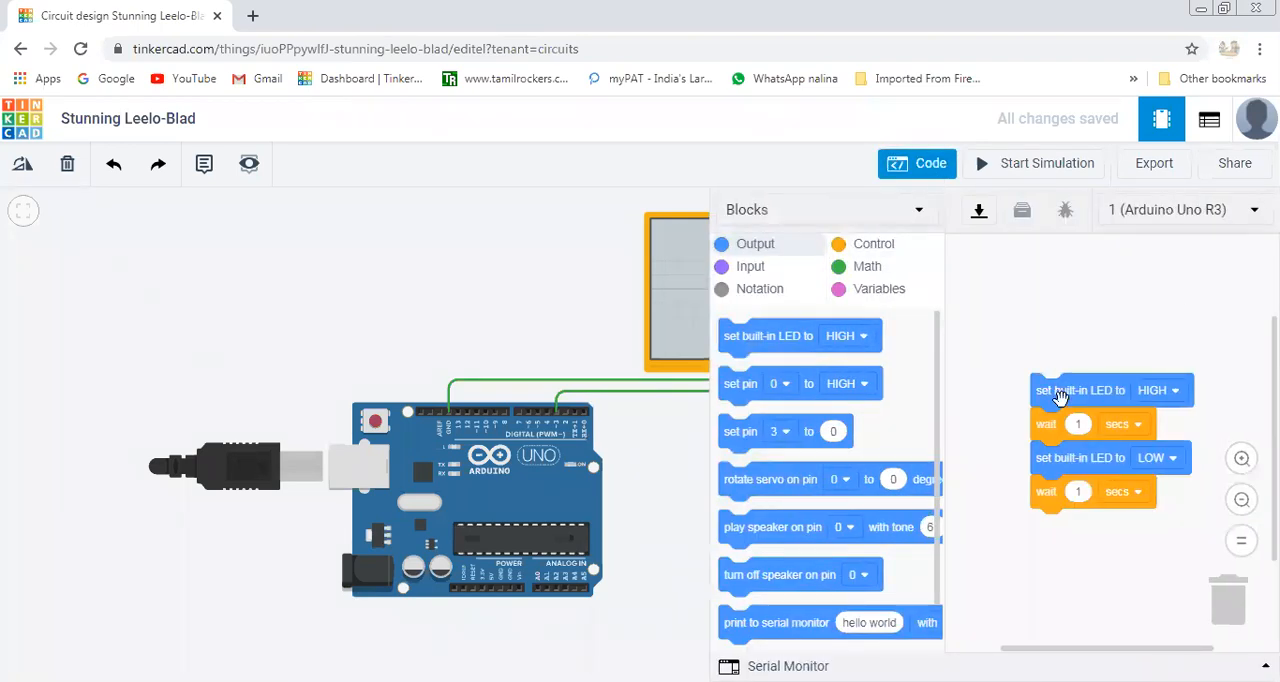
drag(1057, 391, 1236, 606)
scroll(864, 491, down, 1)
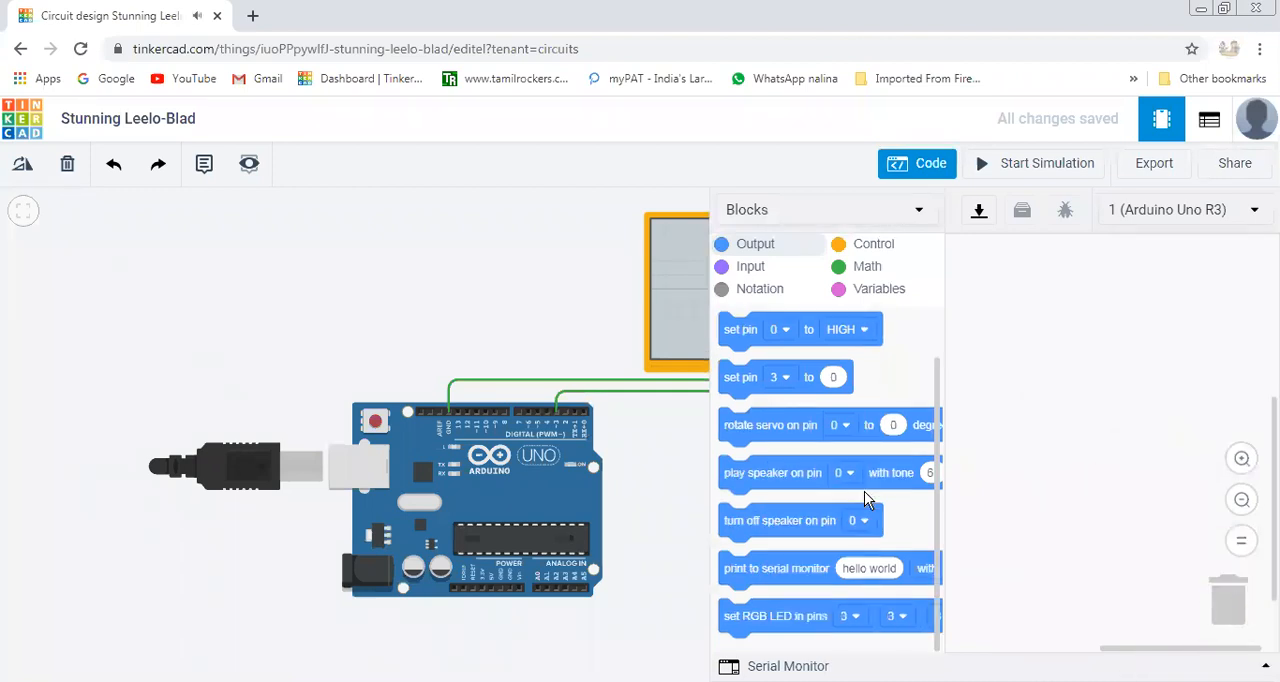
Add the Output block that sets pin 3 to a numeric value to the empty block workspace.
scroll(864, 491, up, 1)
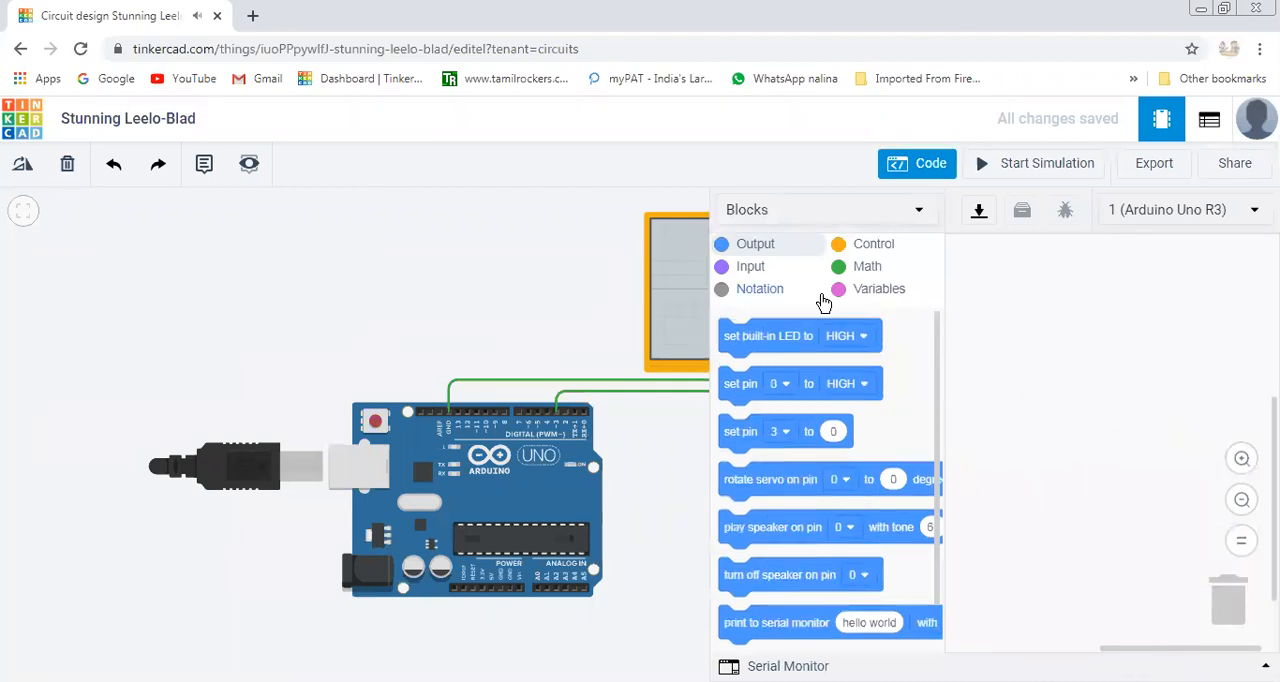
click(757, 277)
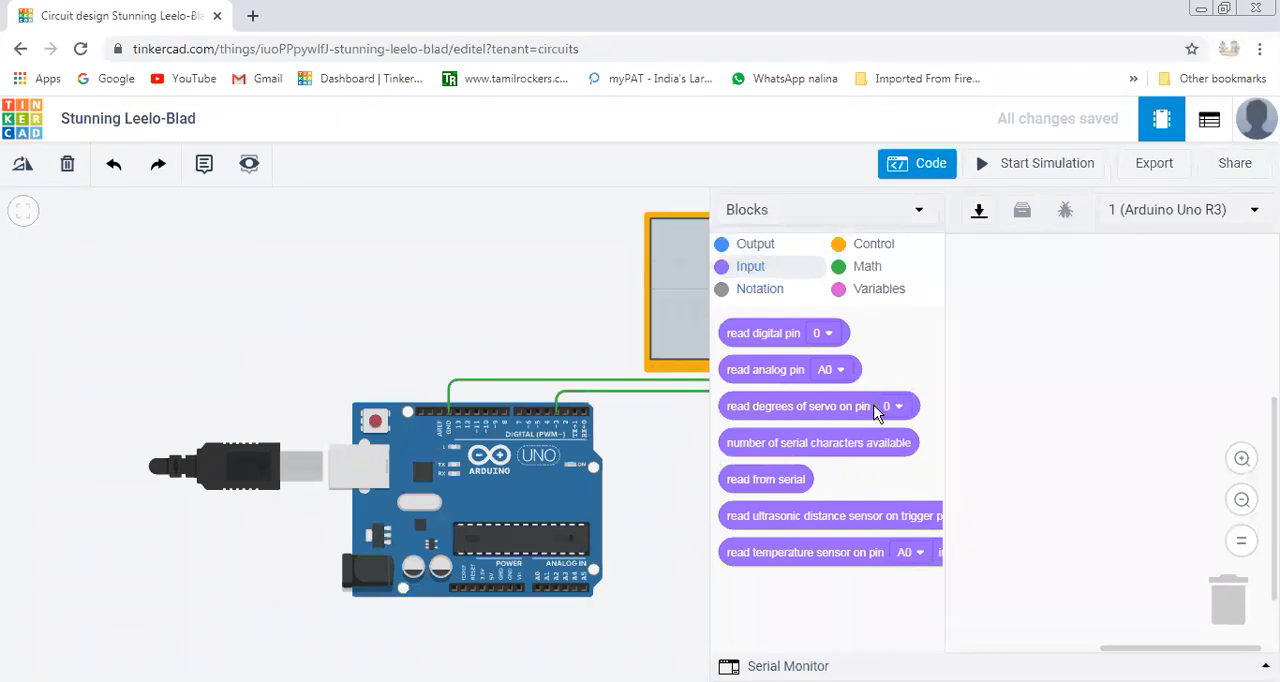
mouse_move(777, 372)
mouse_down()
mouse_move(815, 379)
mouse_move(775, 371)
mouse_up()
mouse_move(774, 372)
mouse_down()
mouse_move(1063, 358)
mouse_move(1089, 334)
mouse_move(1087, 302)
mouse_move(1108, 314)
mouse_move(834, 377)
mouse_move(758, 370)
mouse_up()
click(757, 246)
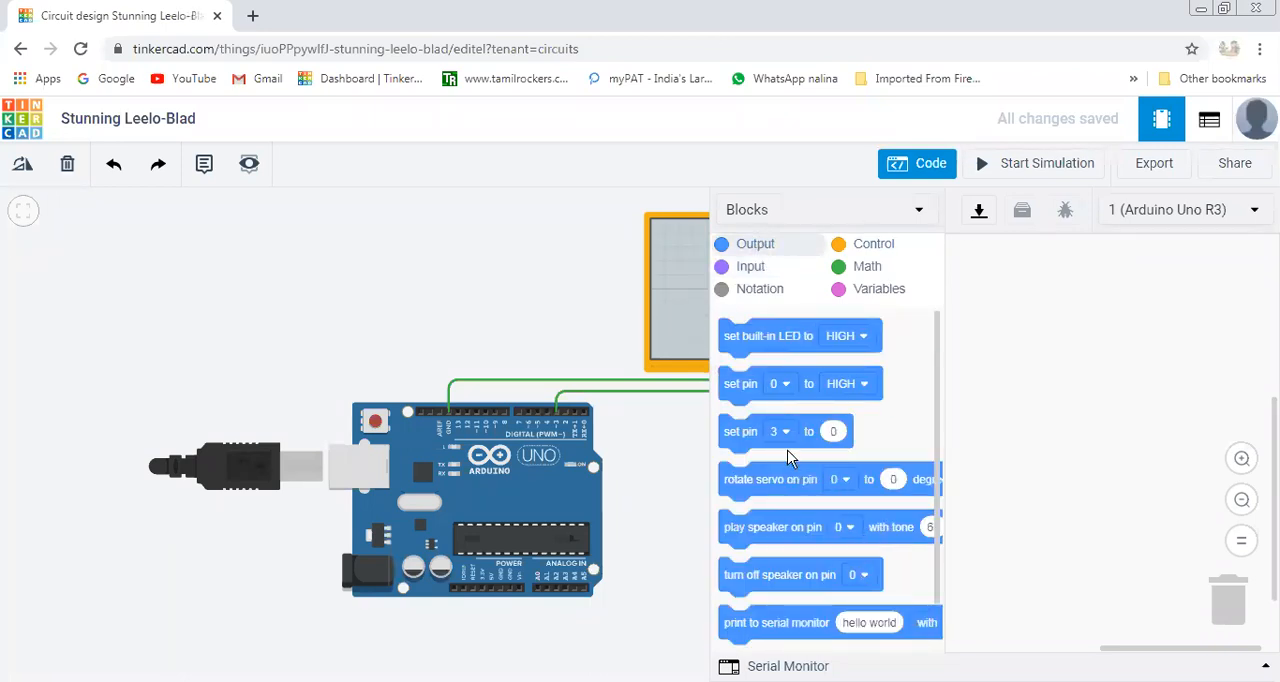
drag(776, 433, 1078, 304)
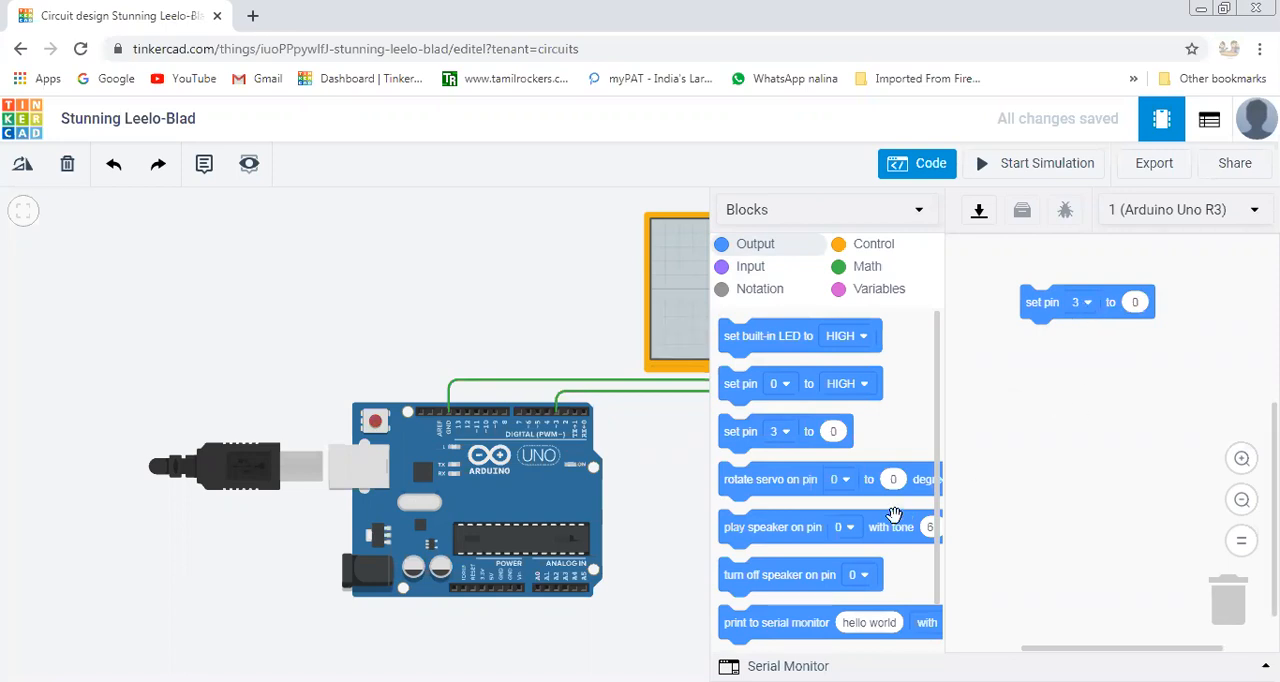
Look through the available blocks in the Output, Control, Math and Input categories.
scroll(894, 518, down, 1)
scroll(890, 522, up, 1)
click(876, 246)
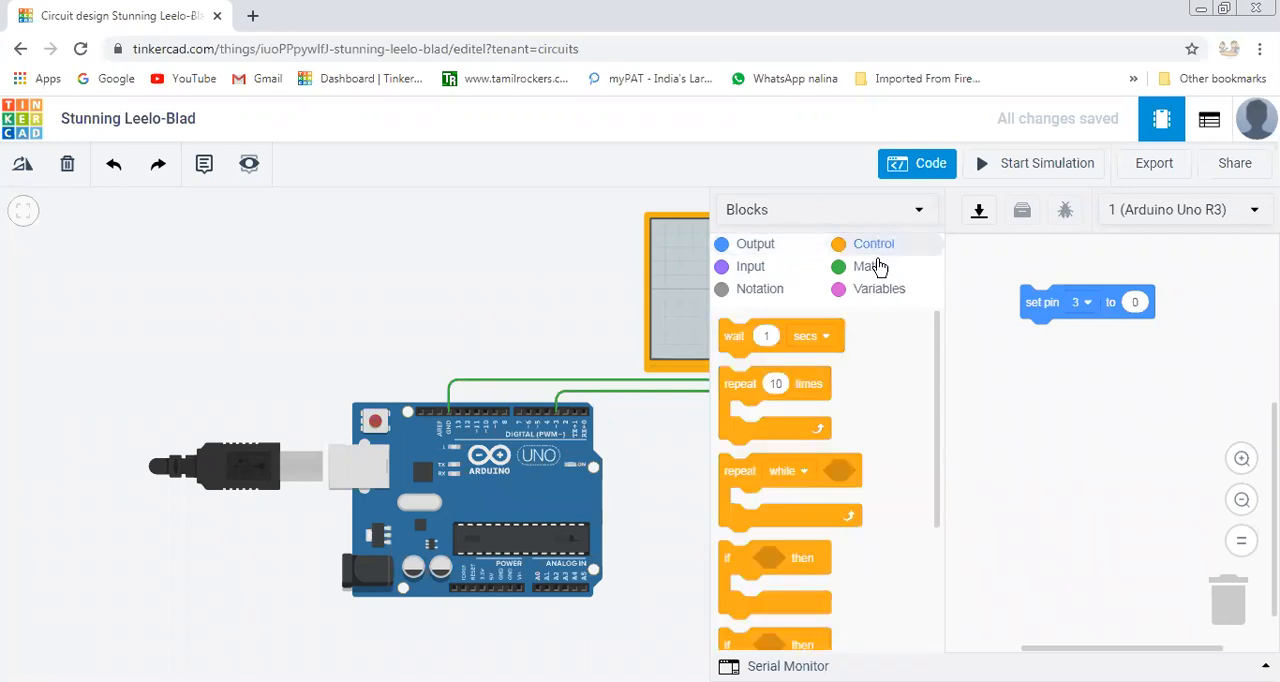
click(876, 269)
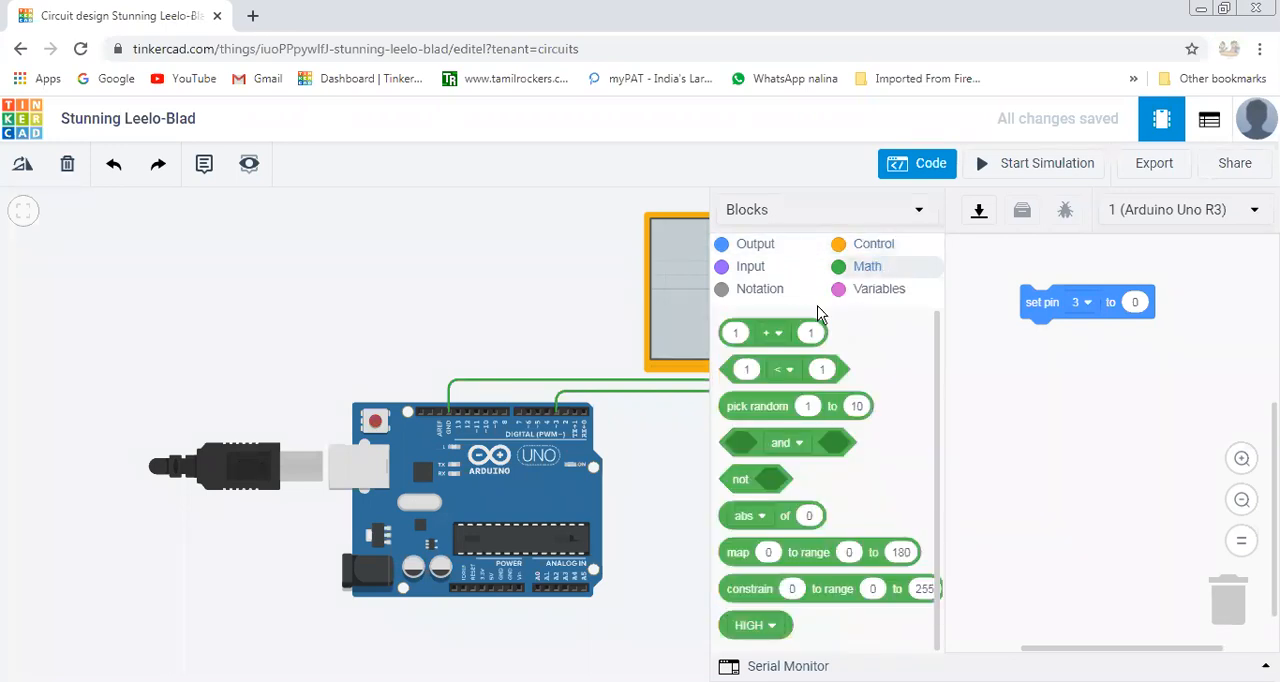
click(873, 245)
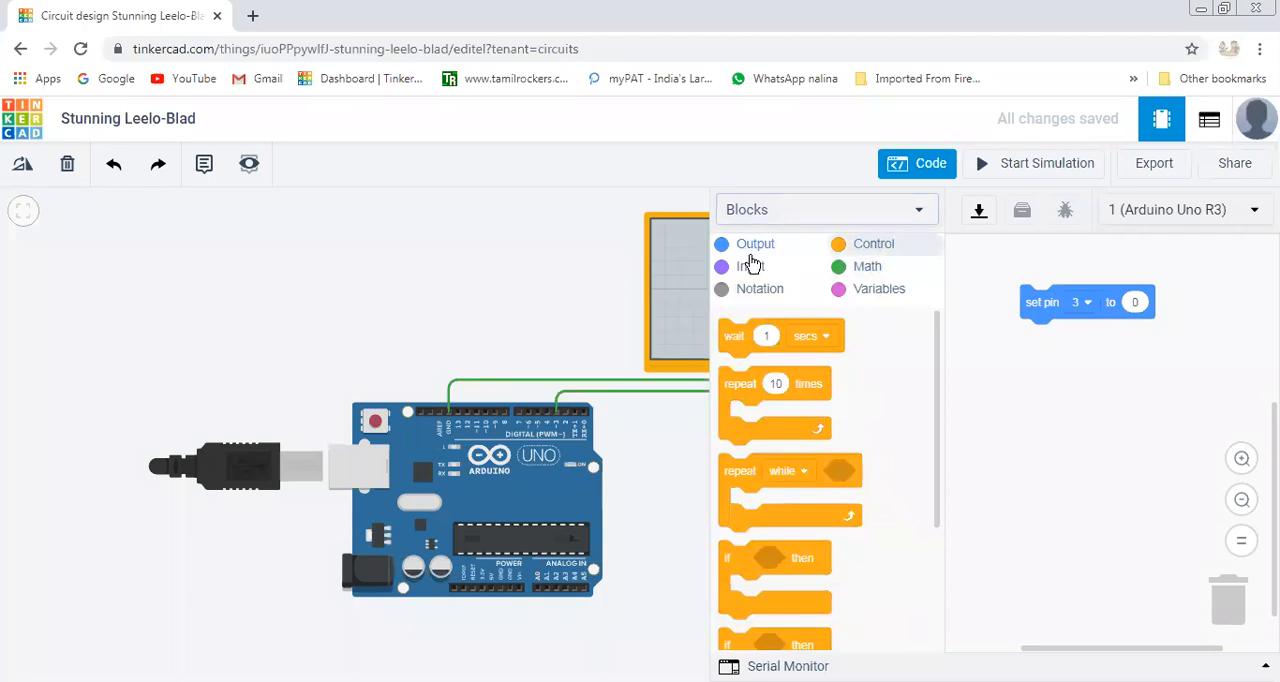
click(752, 248)
click(751, 269)
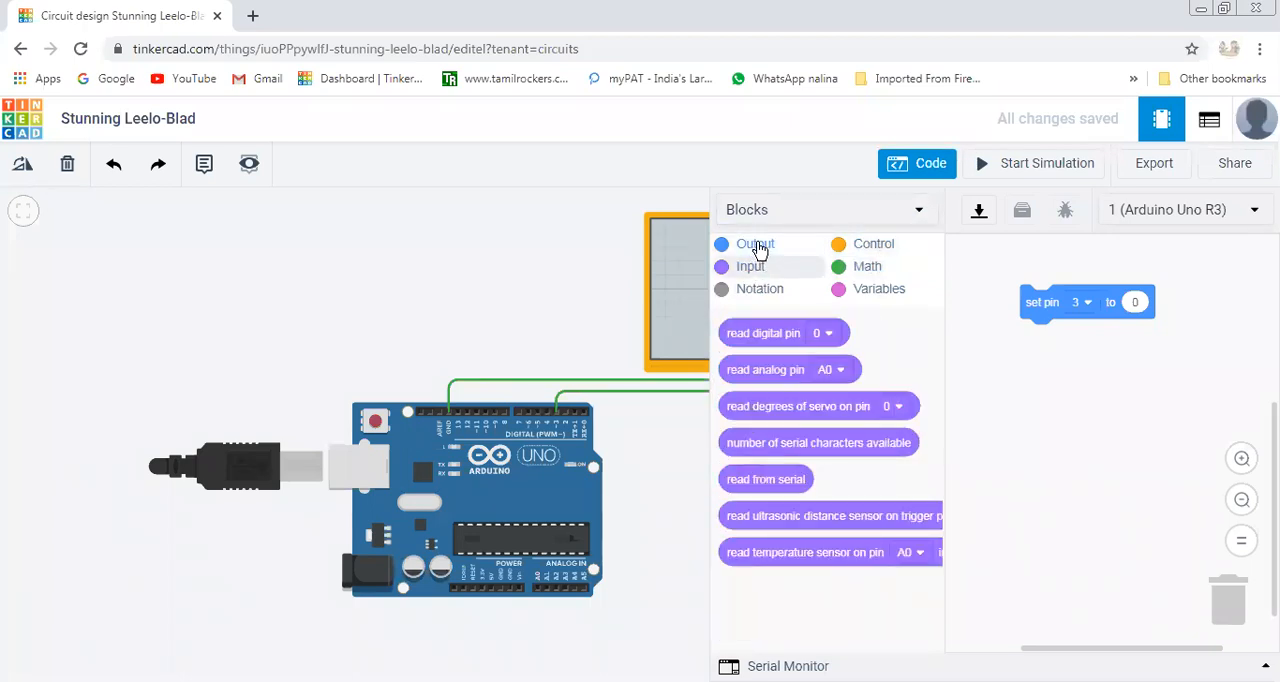
click(756, 247)
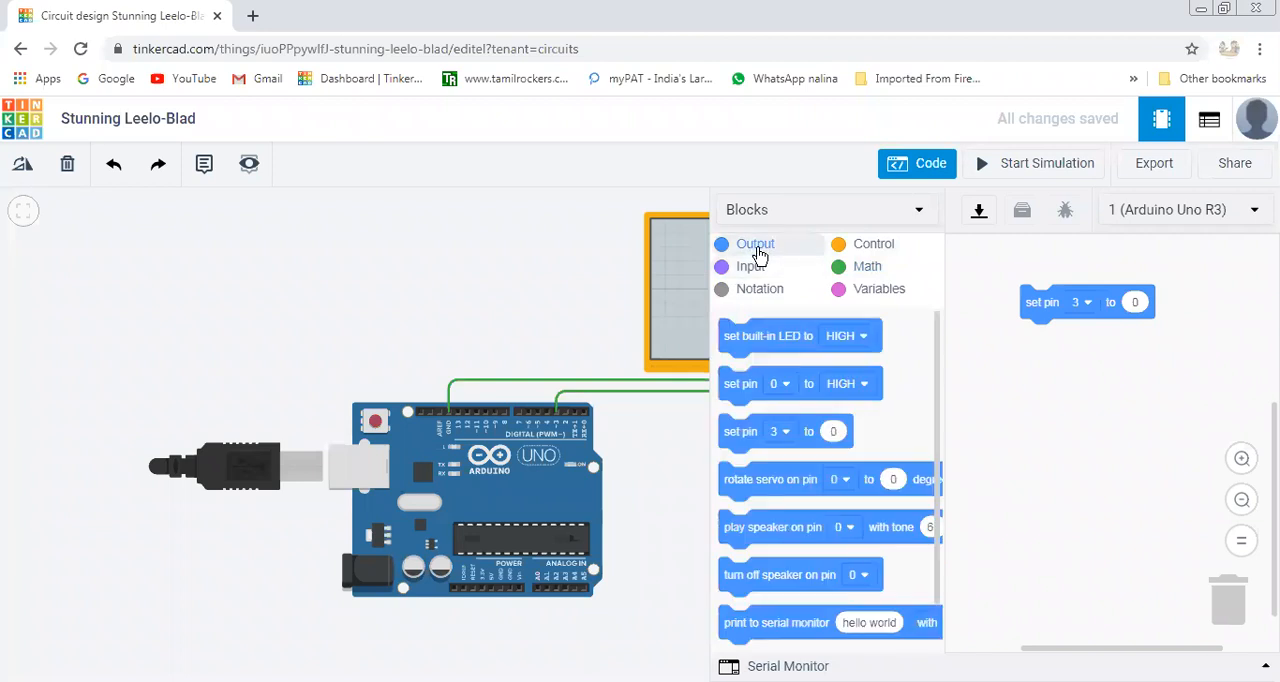
Keep pin 3 selected in the set pin block and set its output value to 255.
click(1088, 302)
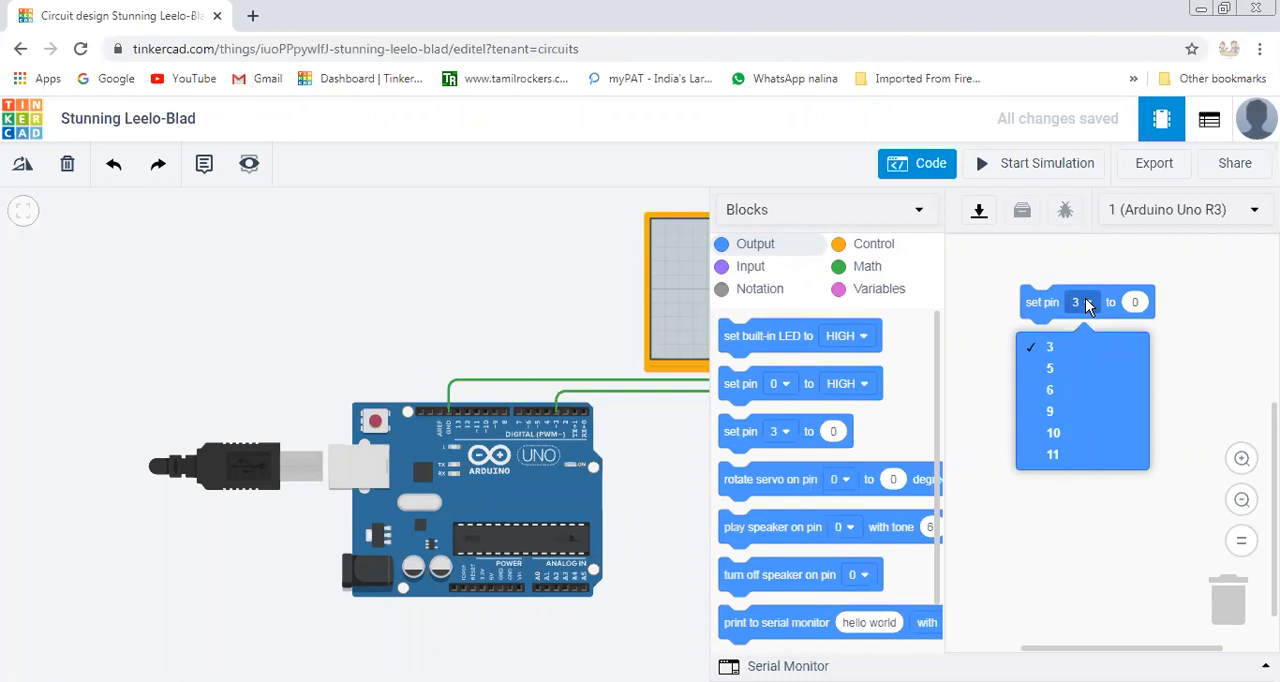
click(1063, 349)
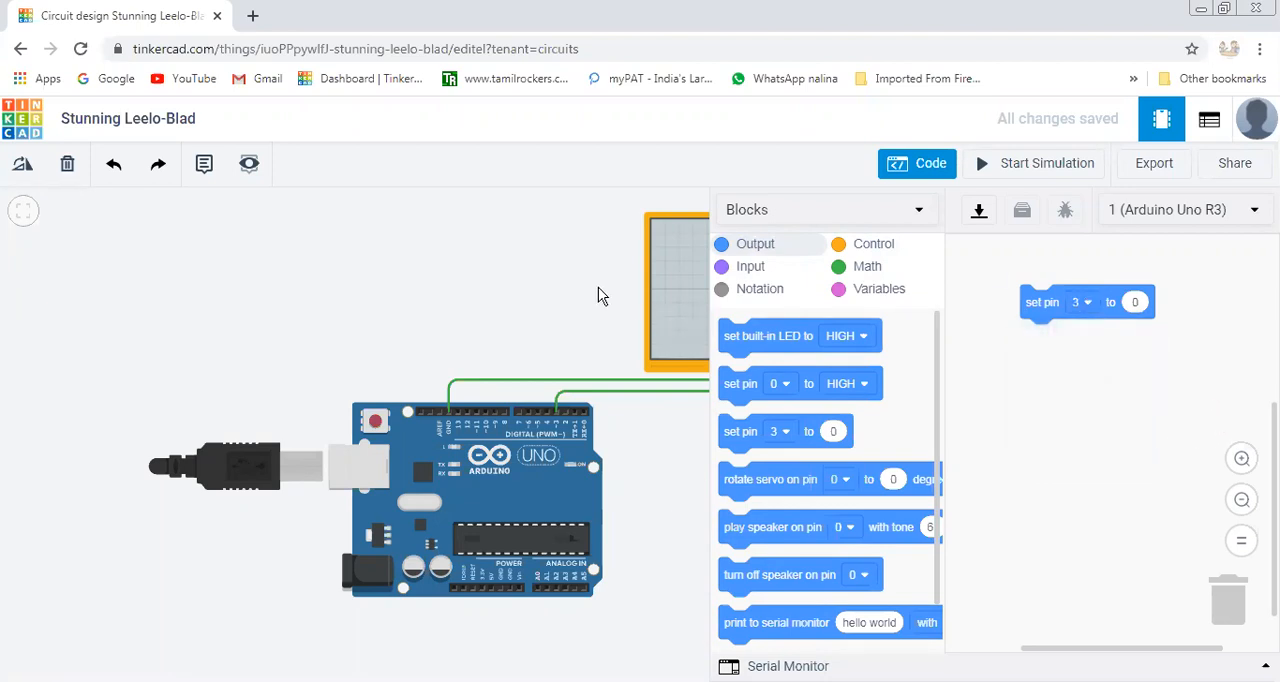
click(1137, 303)
text(255)
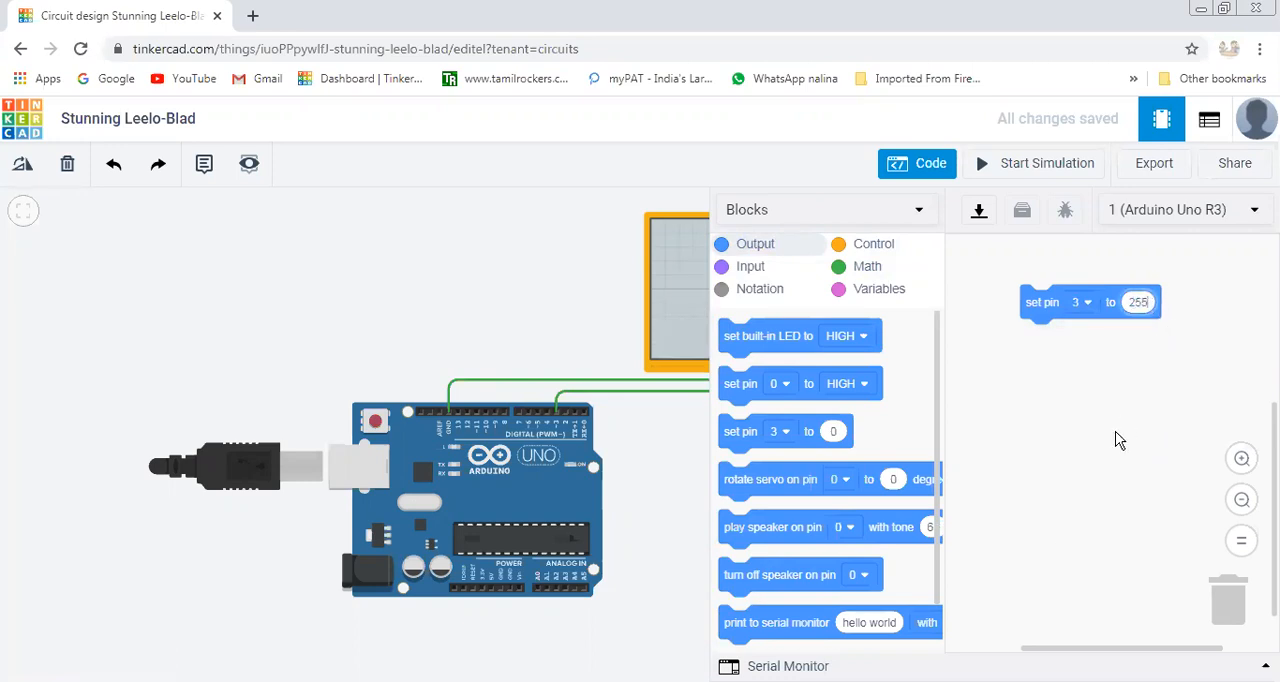
click(1116, 432)
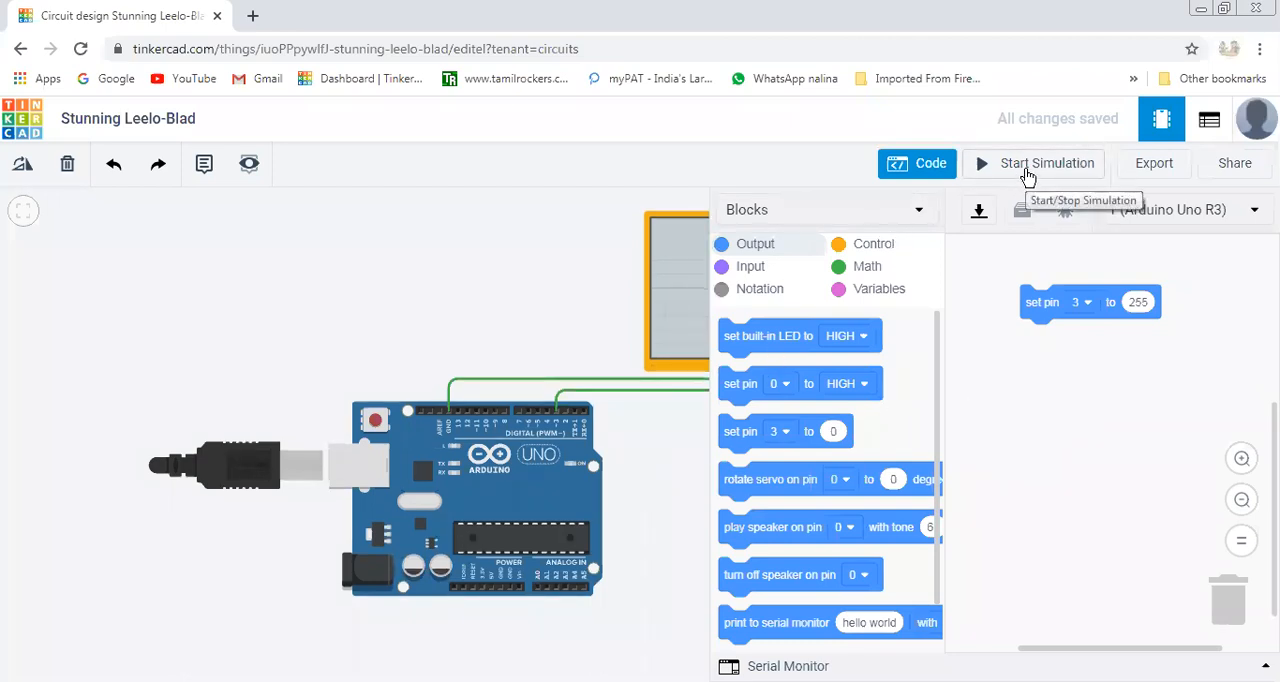
Simulate the circuit at output value 255 to examine the oscilloscope trace and multimeter voltage, and stop the simulation.
click(918, 170)
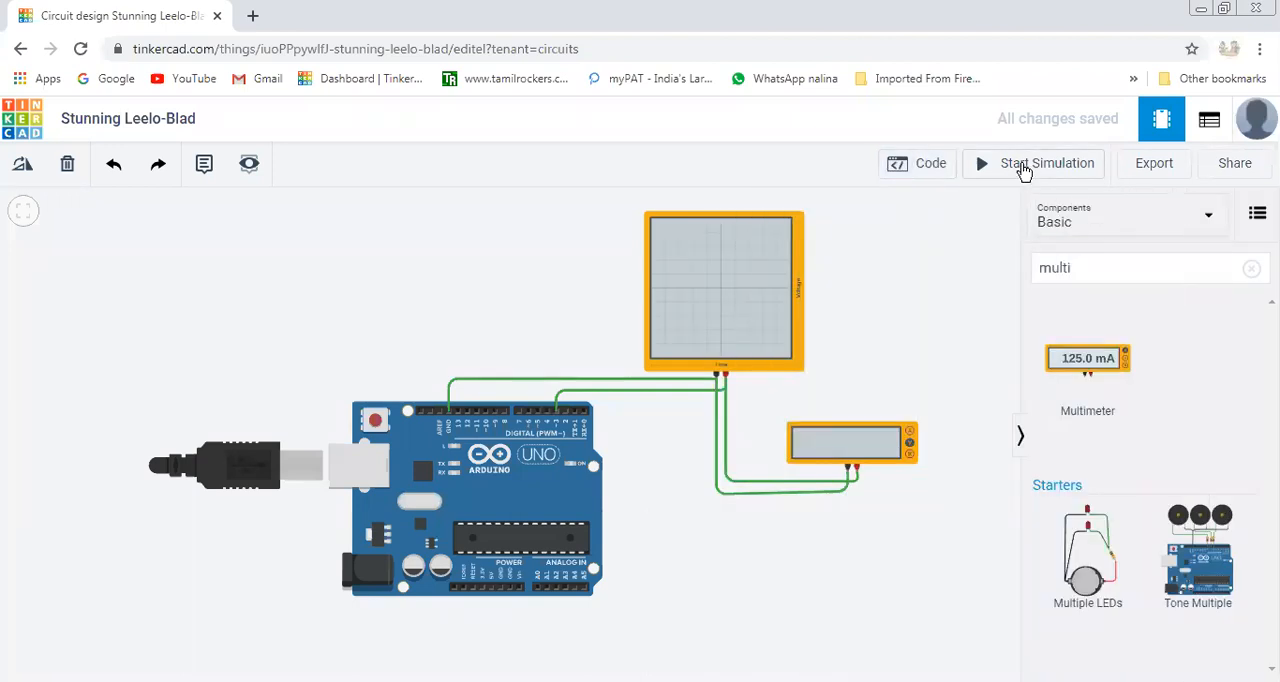
click(1022, 168)
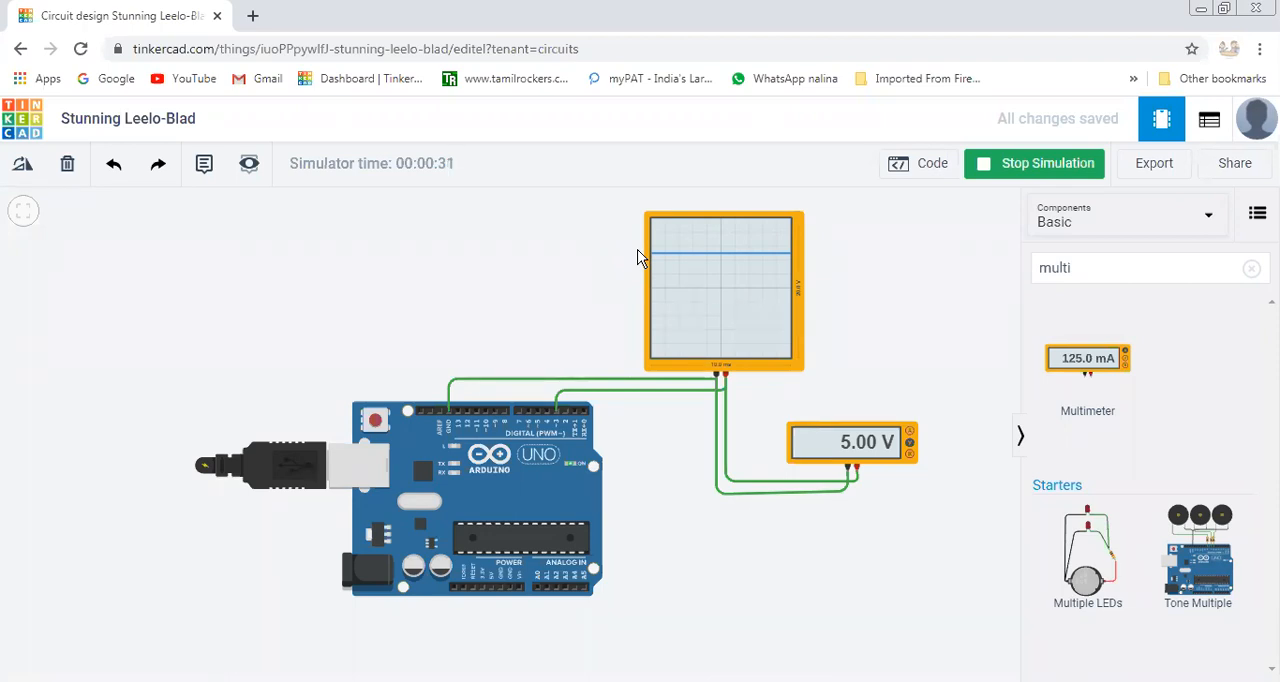
click(1032, 172)
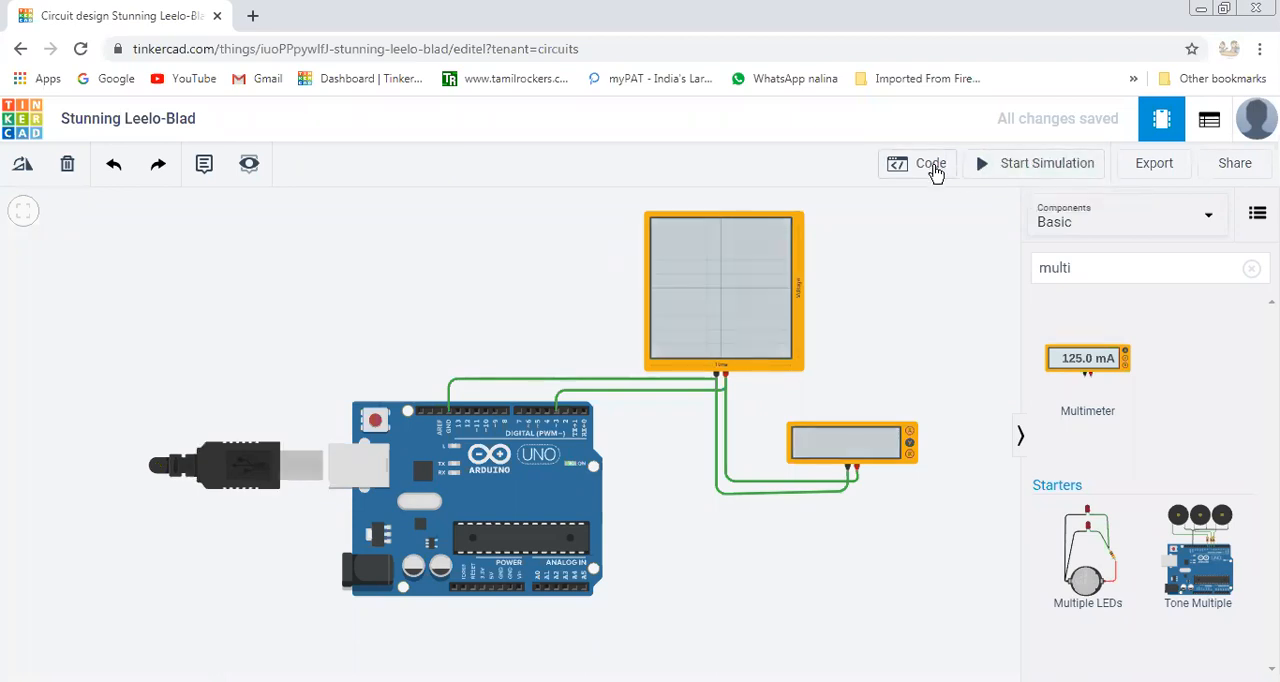
Reopen the Arduino's block code and set the pin 3 output value to 100.
click(932, 166)
click(1138, 304)
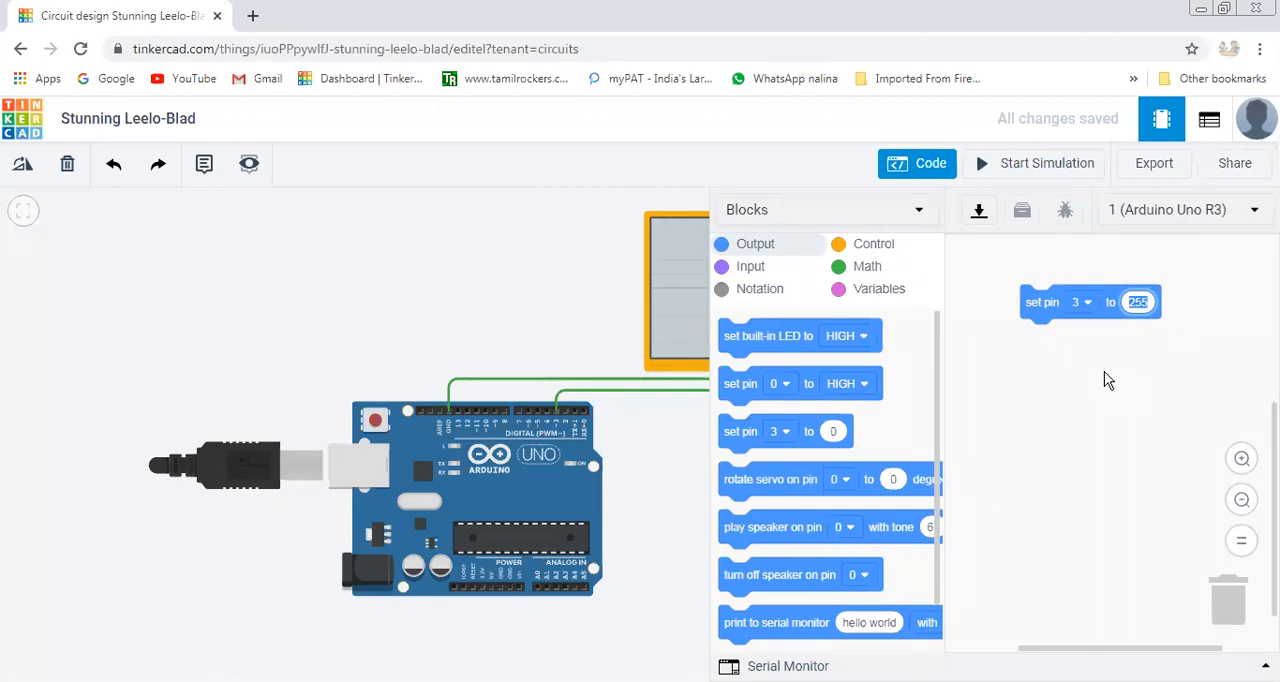
text(100)
click(1106, 482)
Run the simulation at output value 100 to examine the waveform and voltage, and stop it.
click(925, 175)
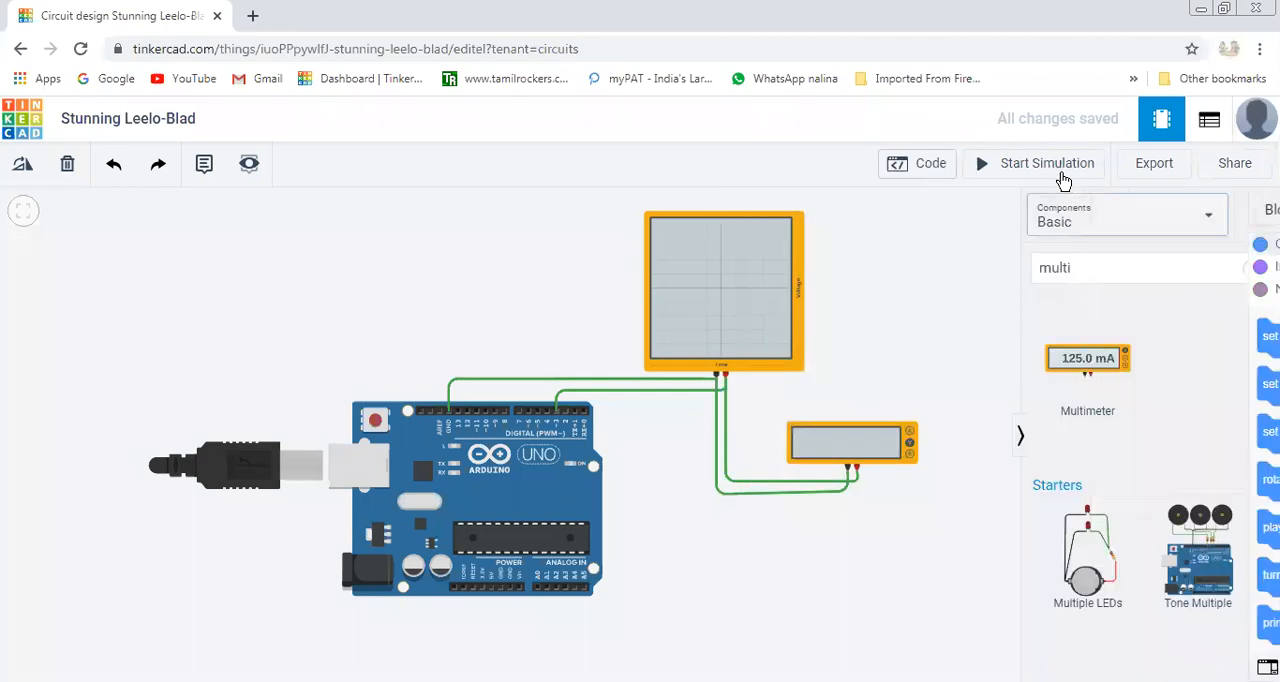
click(1060, 174)
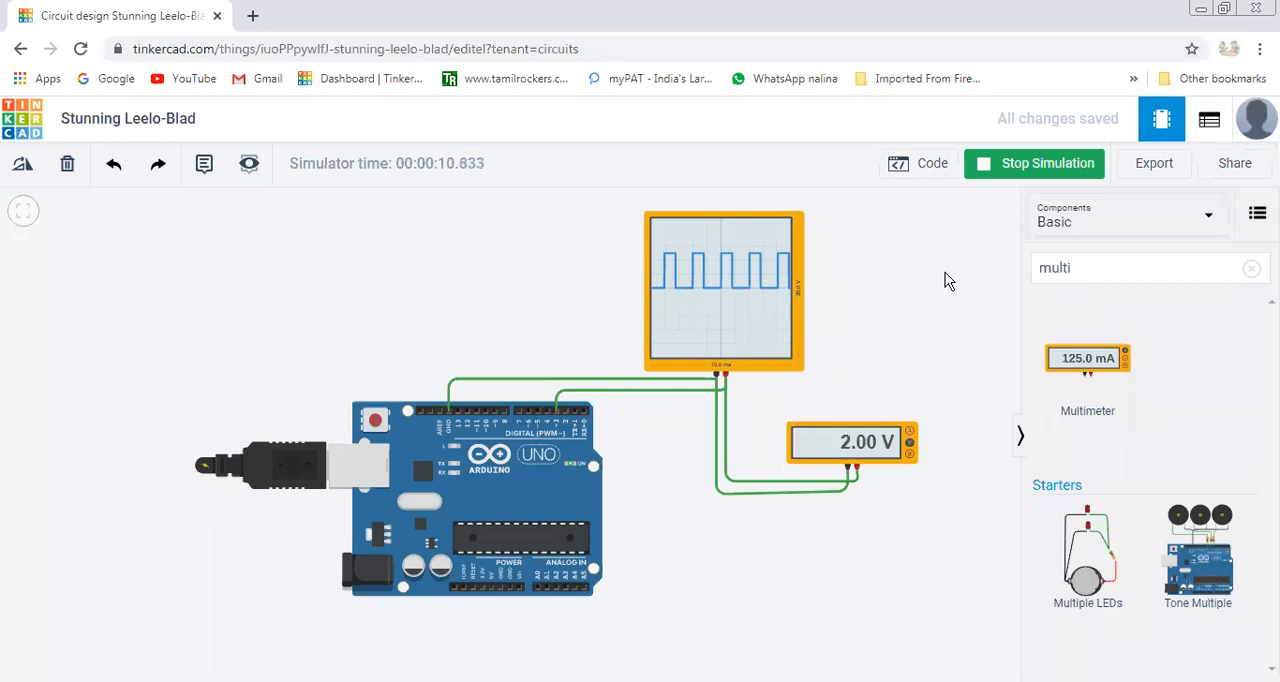
click(1038, 164)
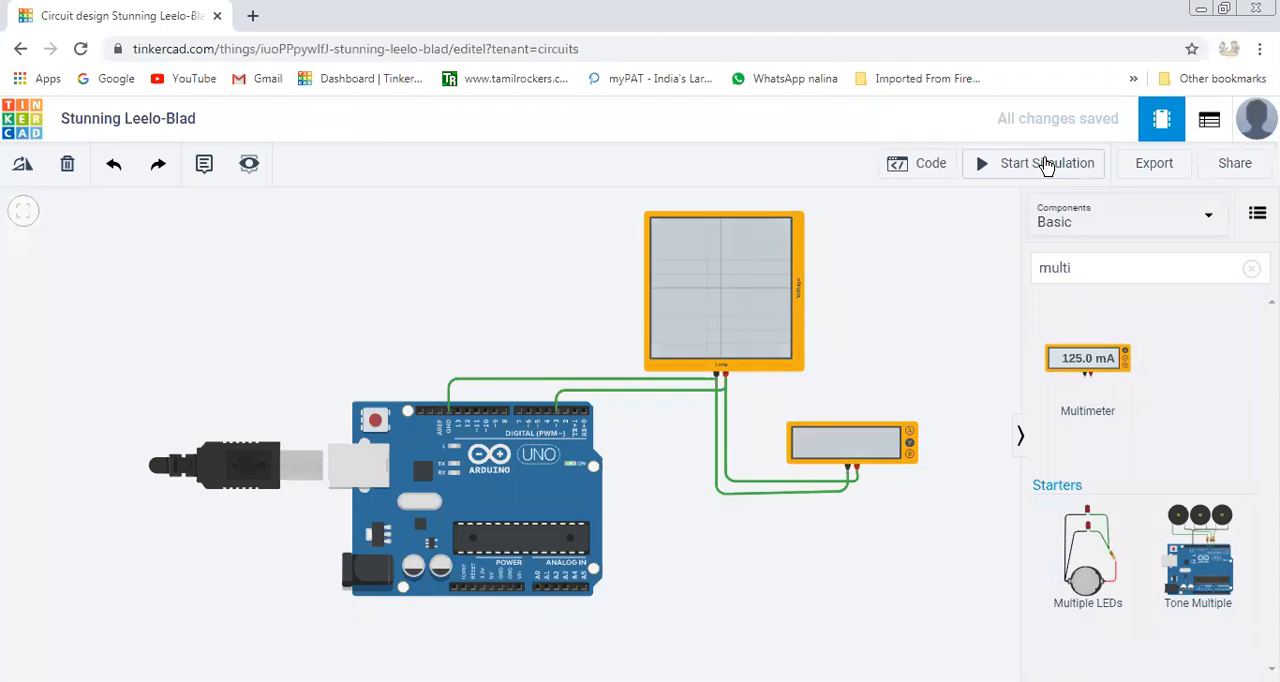
Set the pin 3 output value to 125 in the block code and start the simulation.
click(935, 172)
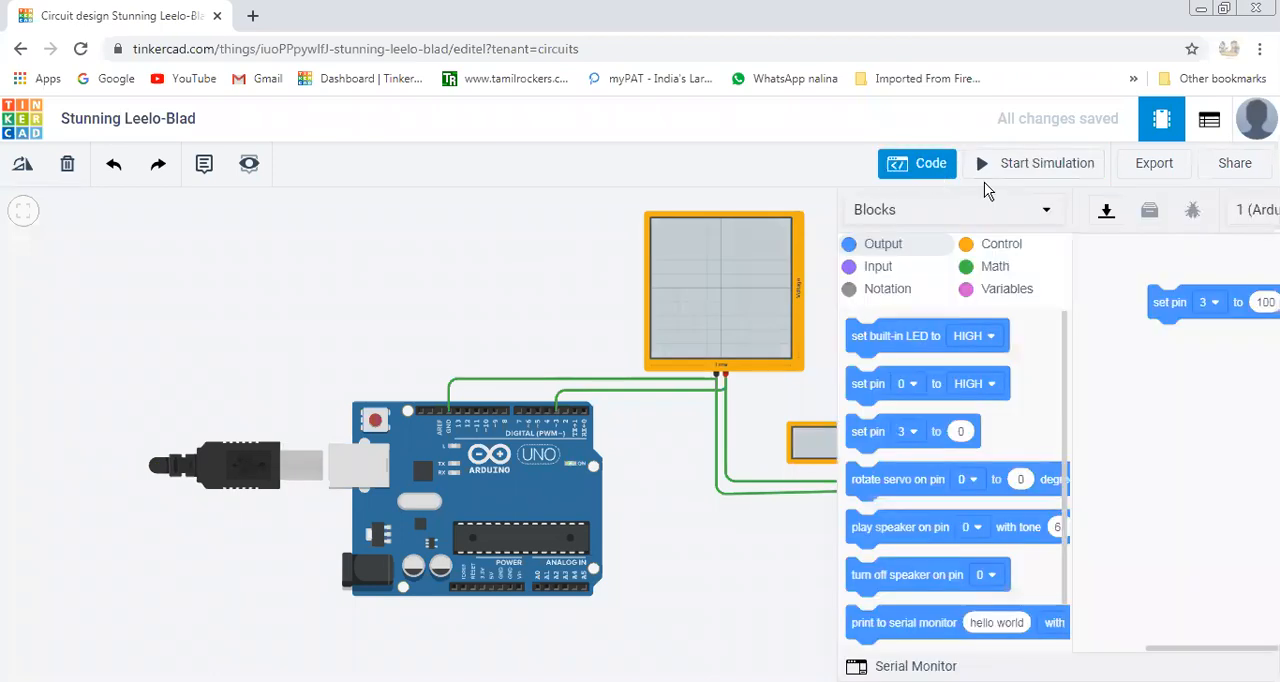
click(1138, 303)
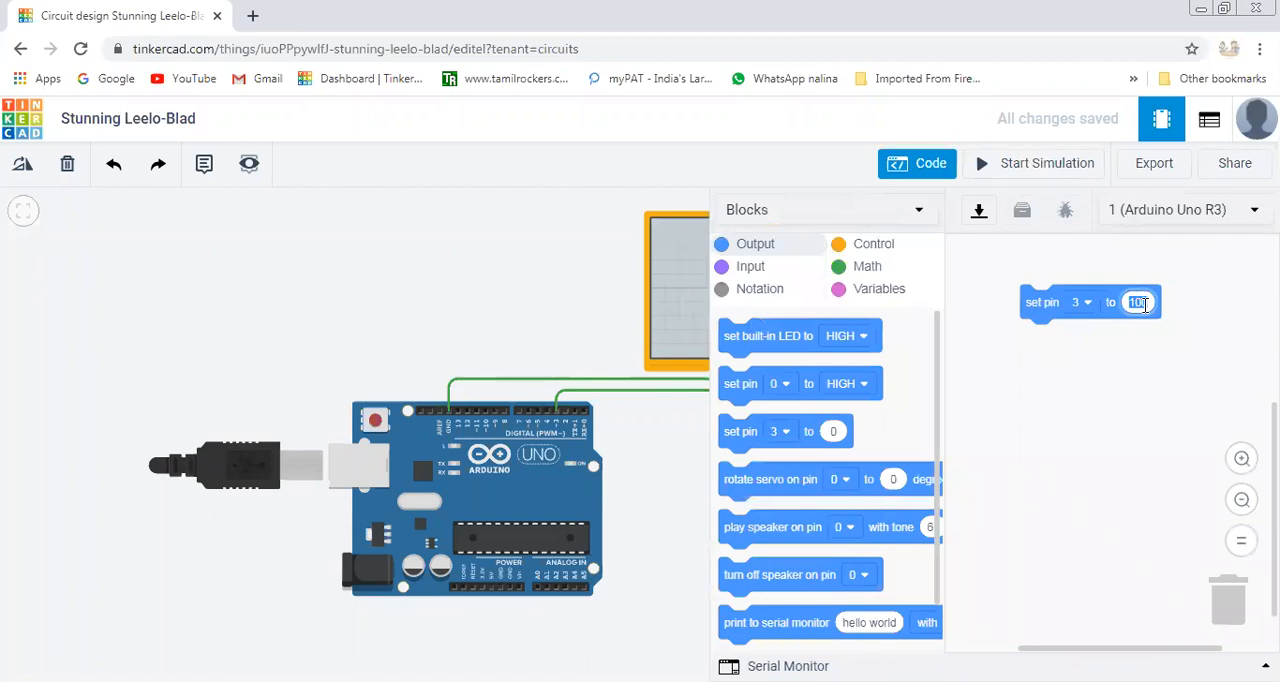
text(125)
click(1085, 423)
click(935, 165)
click(1020, 170)
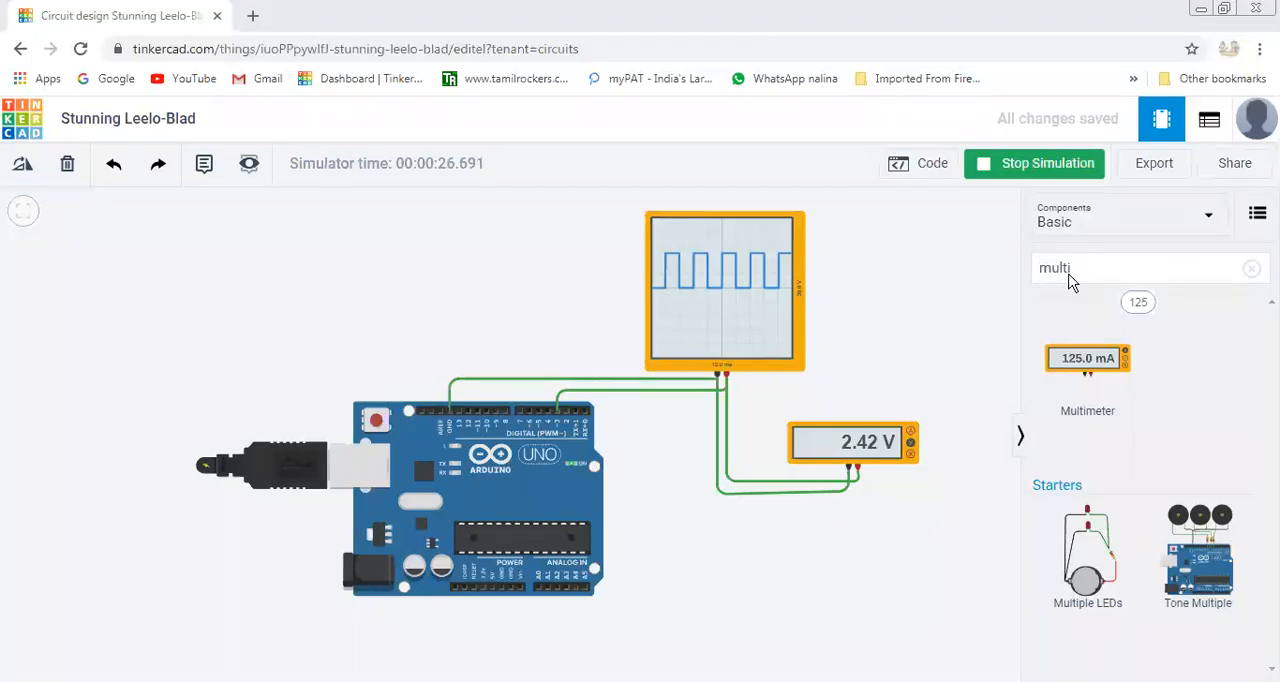
Search the components for pote and place a potentiometer below and to the right of the Arduino.
double_click(1038, 270)
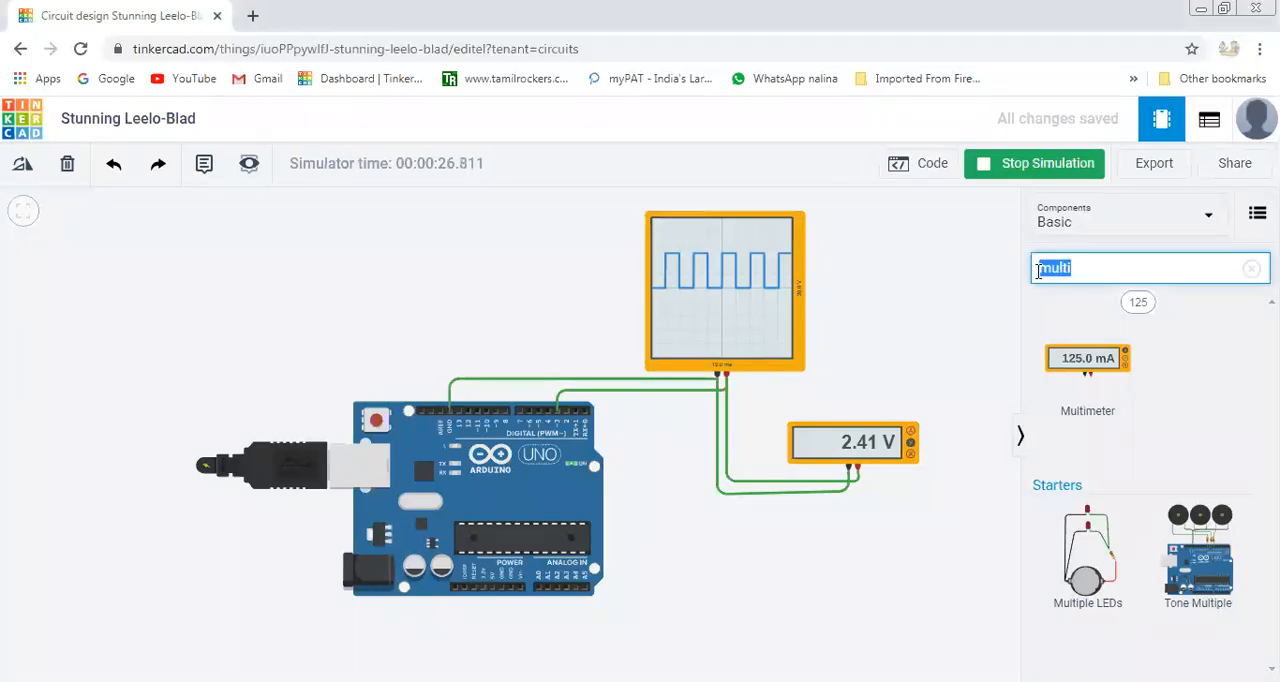
text(pote)
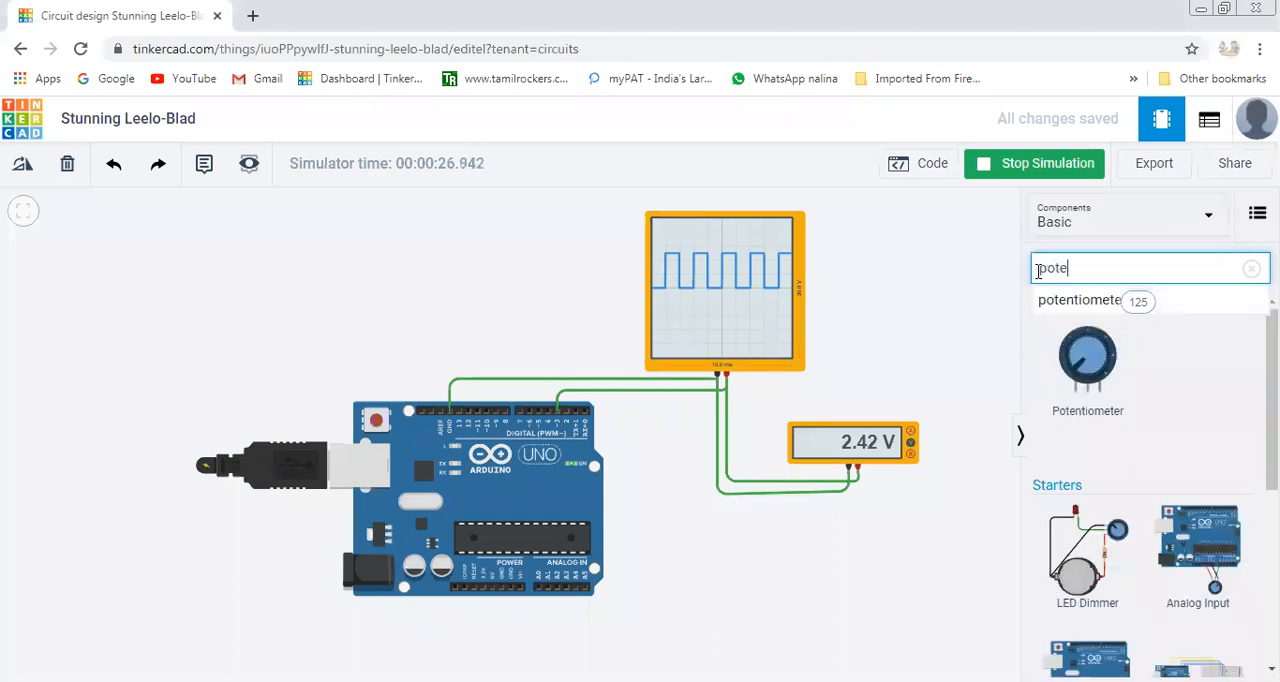
drag(1095, 372, 697, 619)
click(697, 619)
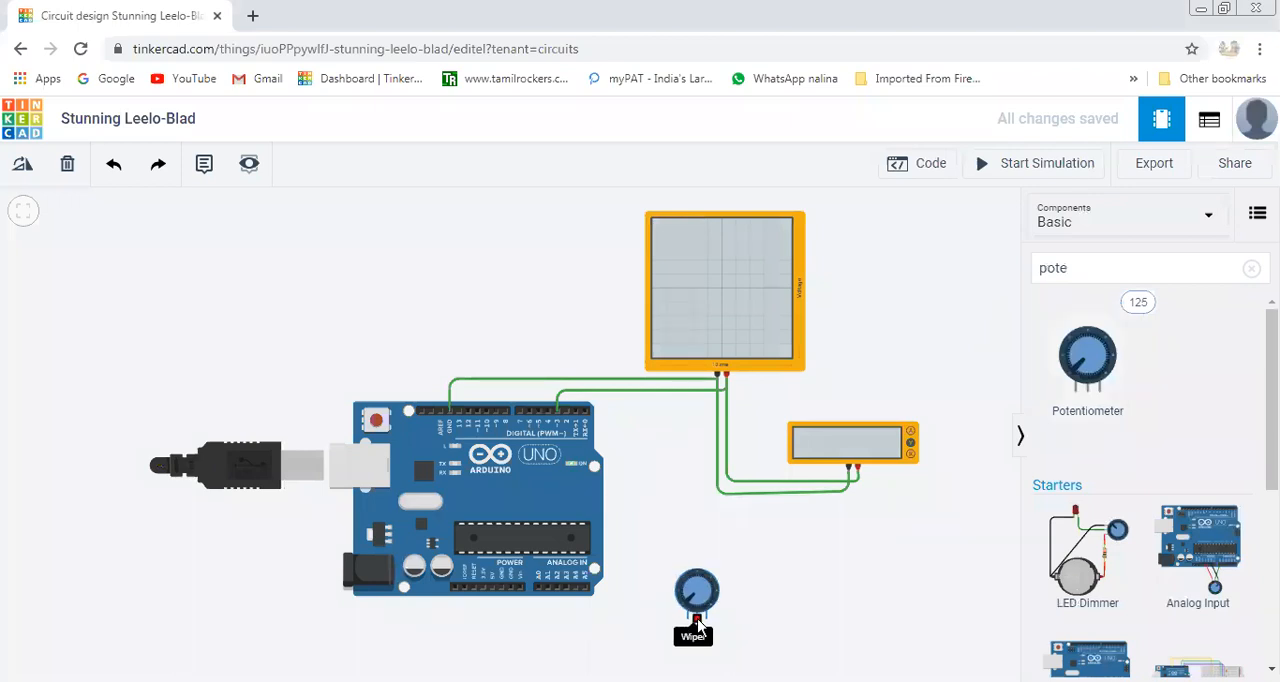
Wire the potentiometer's wiper to the Arduino's A0 pin, routing the wire below both components.
click(697, 618)
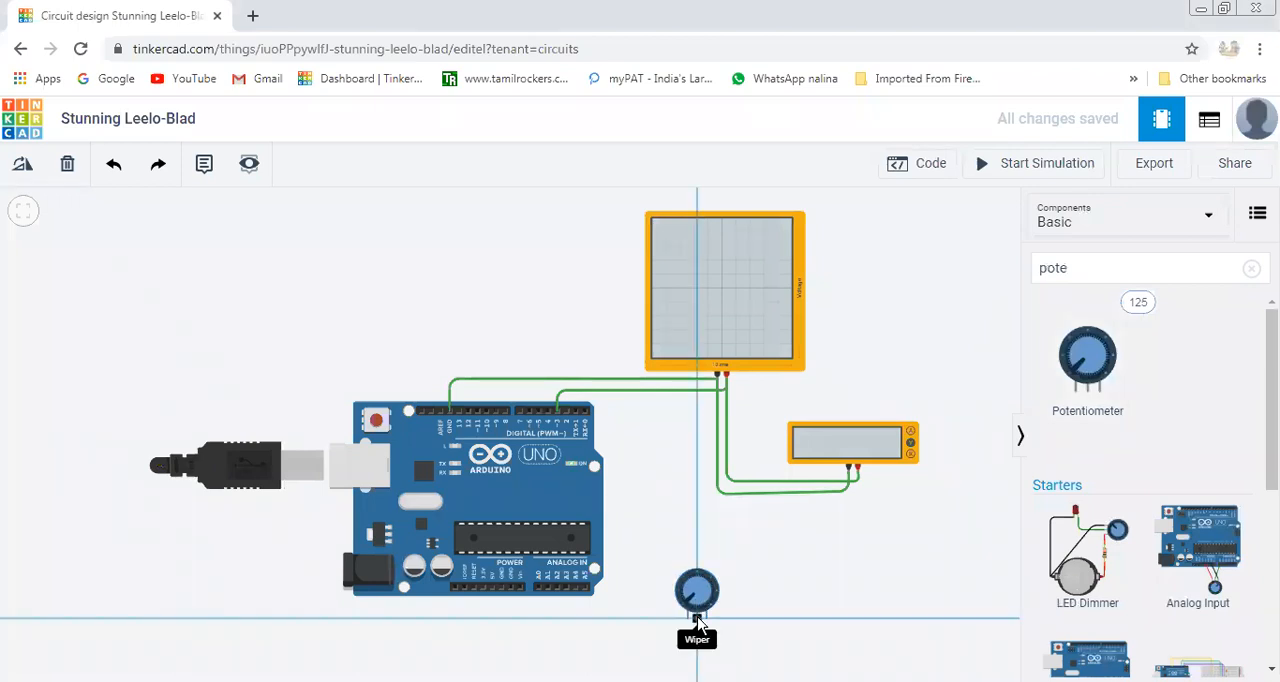
click(697, 655)
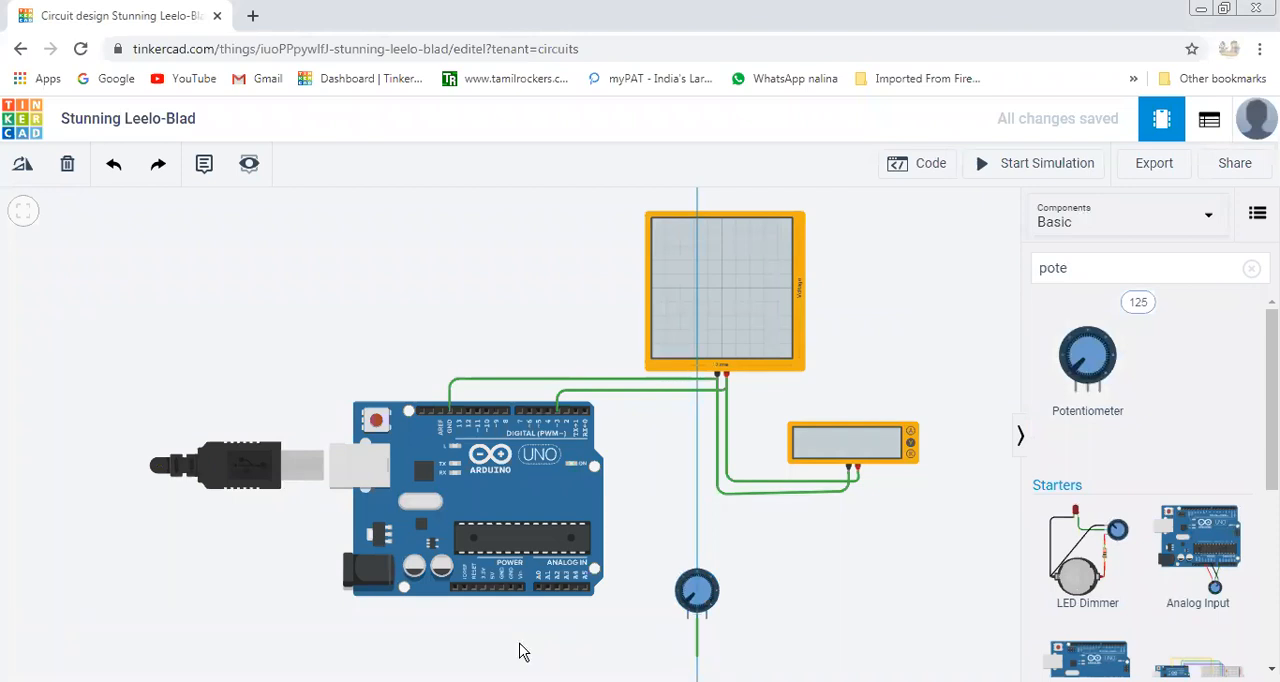
click(540, 656)
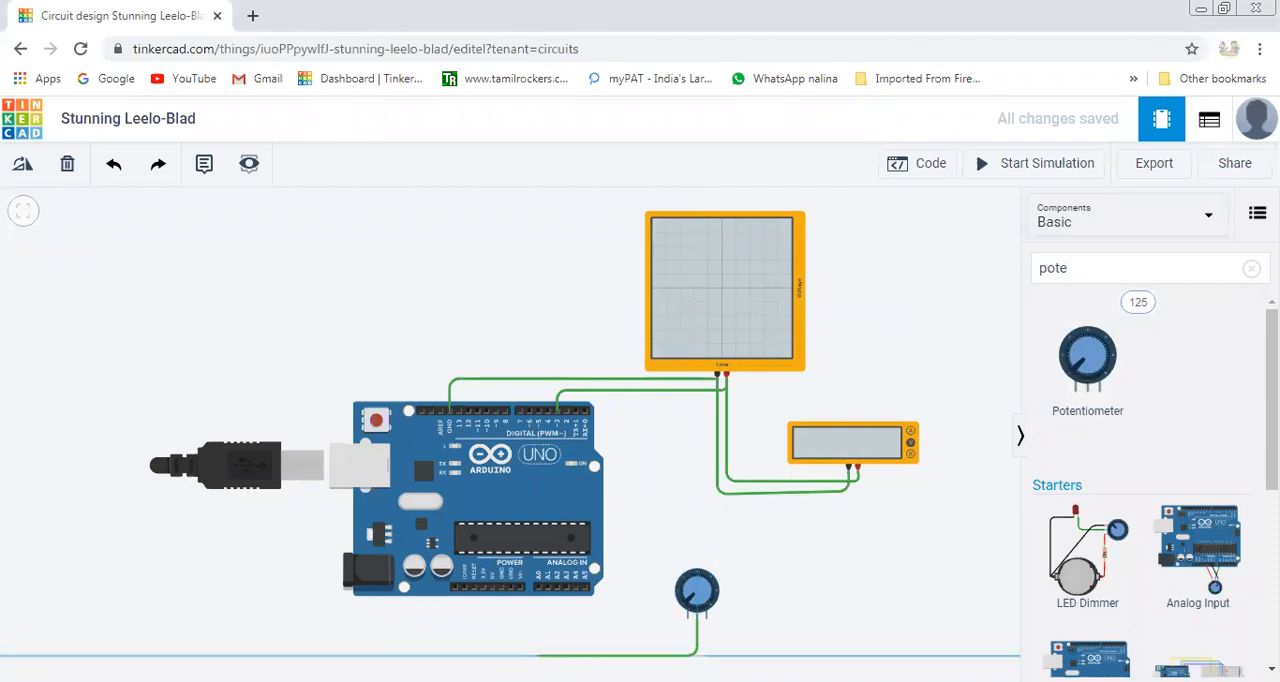
click(538, 587)
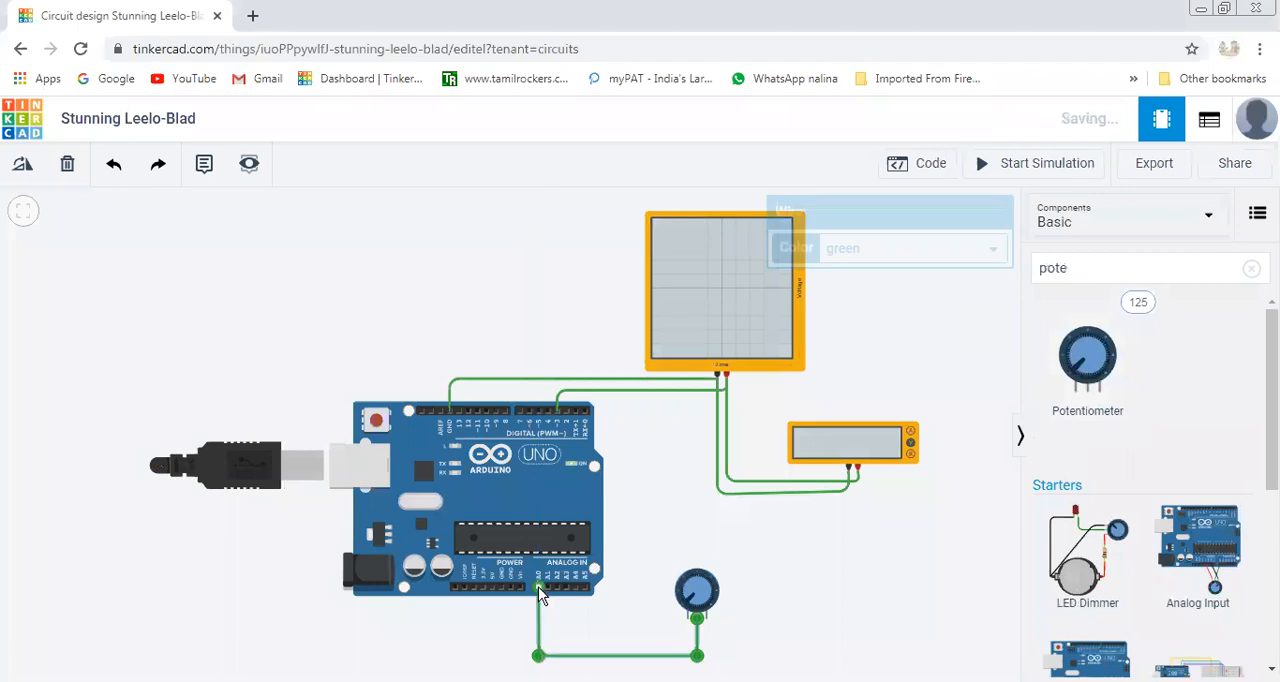
Wire the potentiometer's left terminal to the Arduino's GND pin in the power header, routing the wire below the board.
click(690, 622)
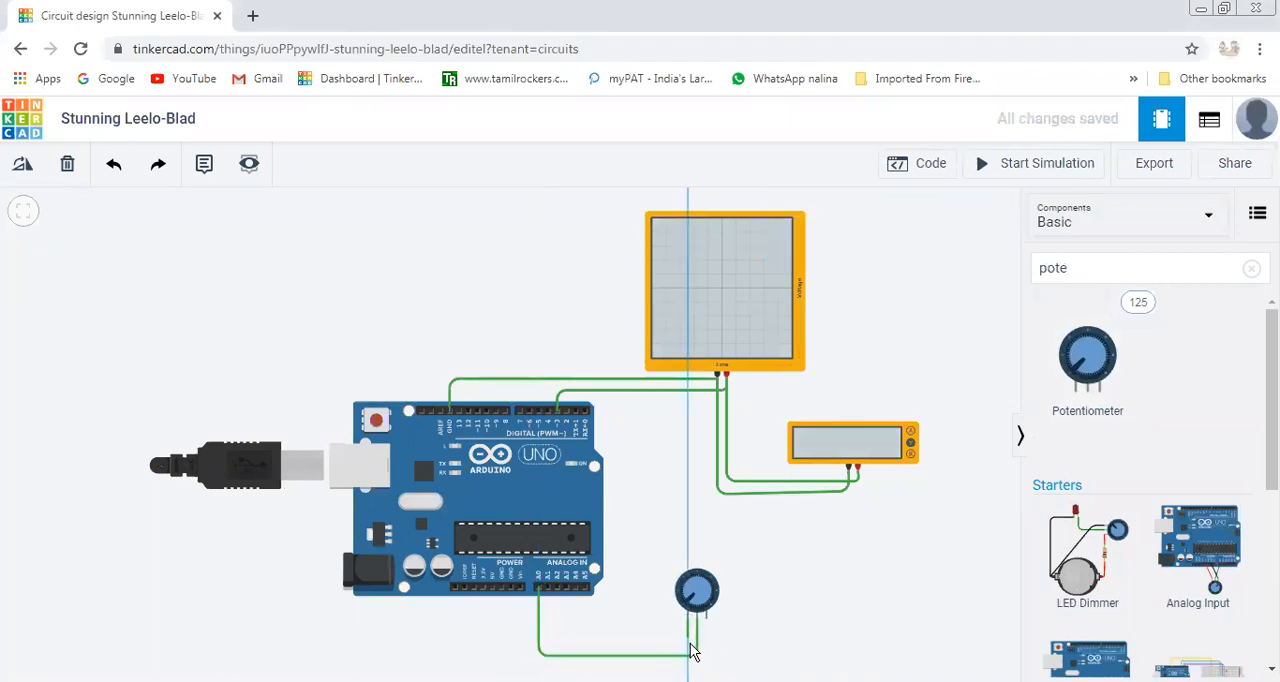
click(690, 650)
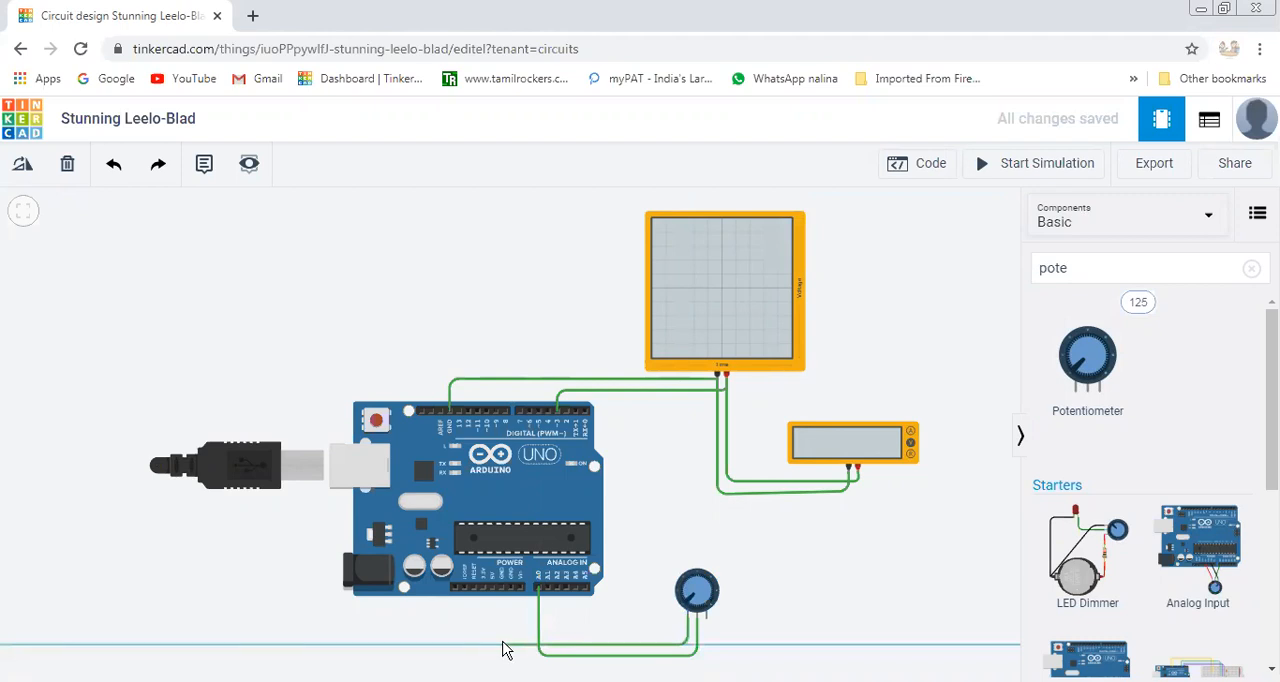
click(503, 648)
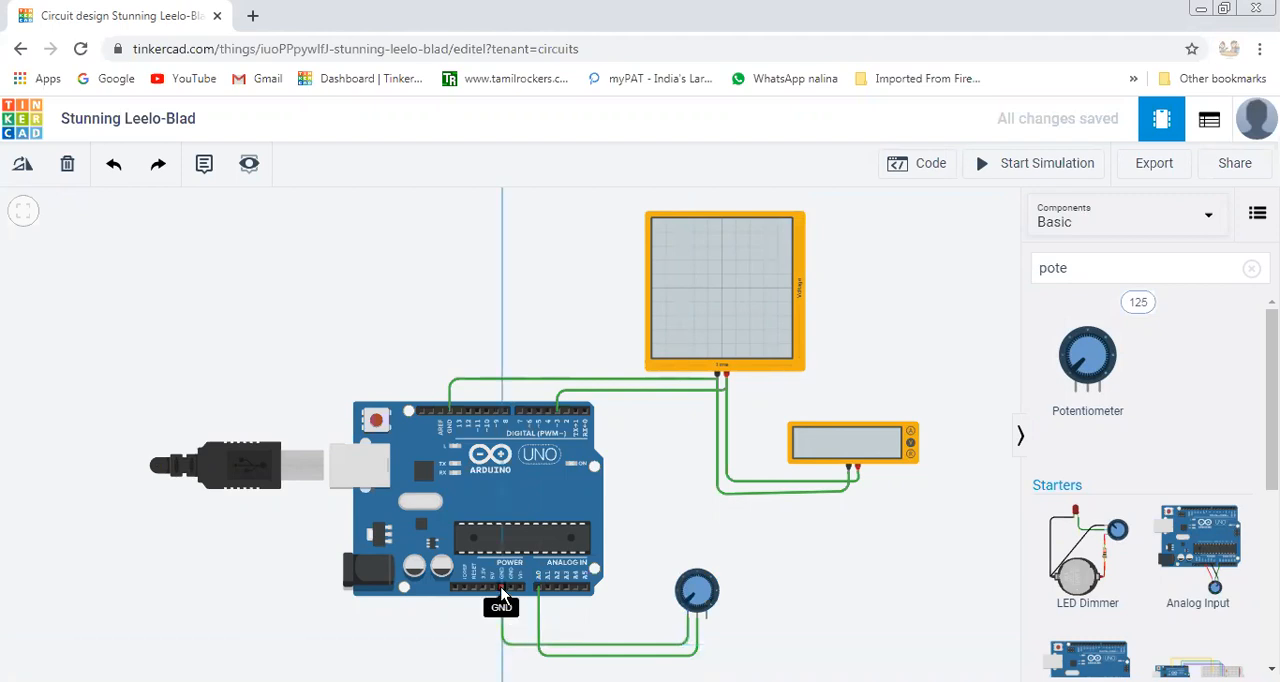
click(501, 593)
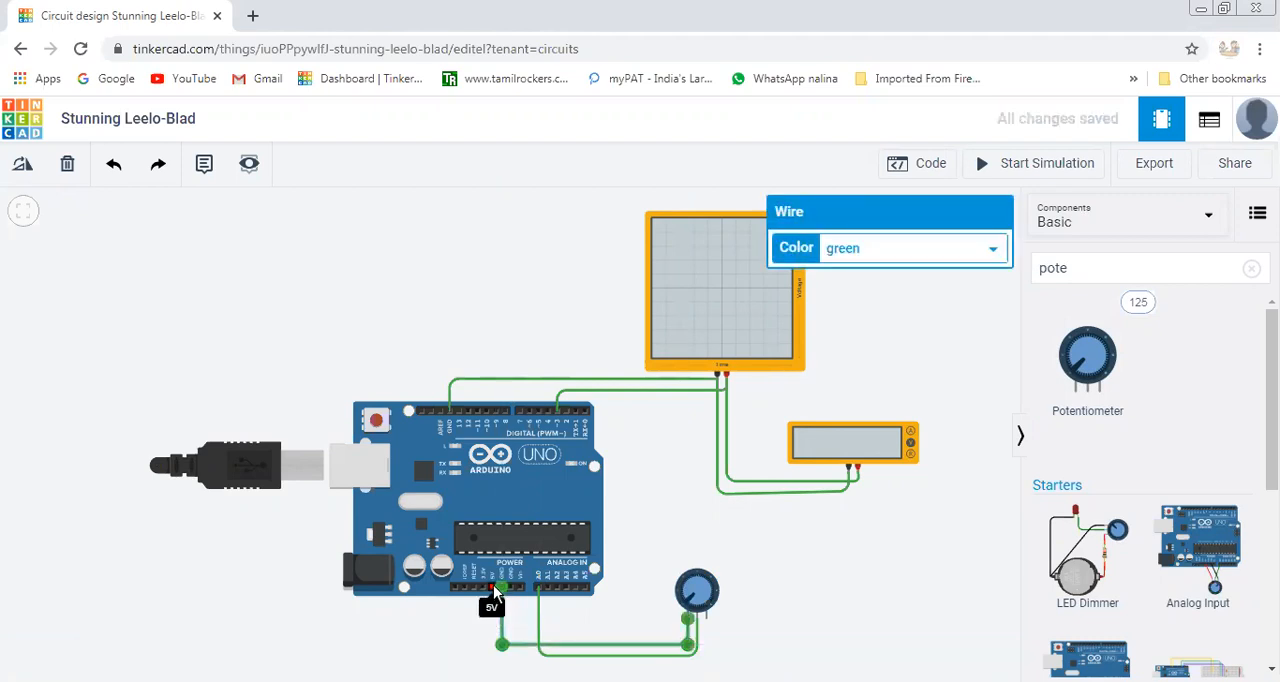
Wire the Arduino's 5V pin to the potentiometer's right terminal, routing the wire below the board, and color it red.
click(493, 592)
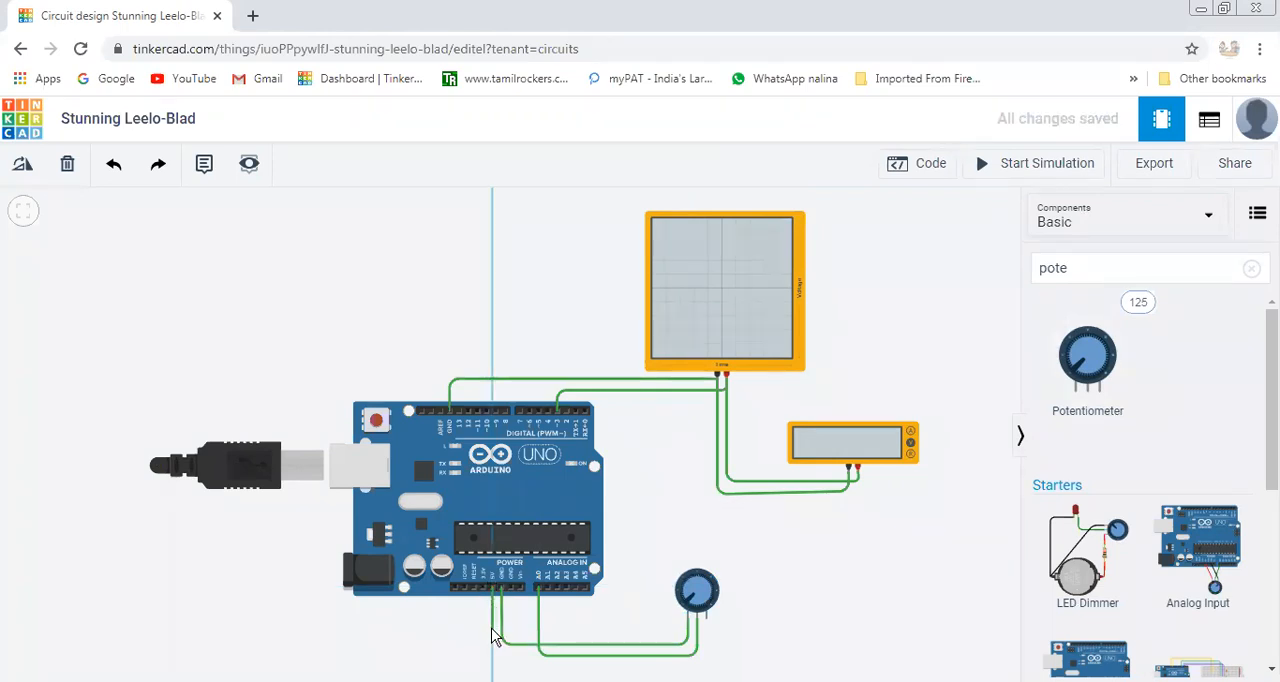
click(496, 629)
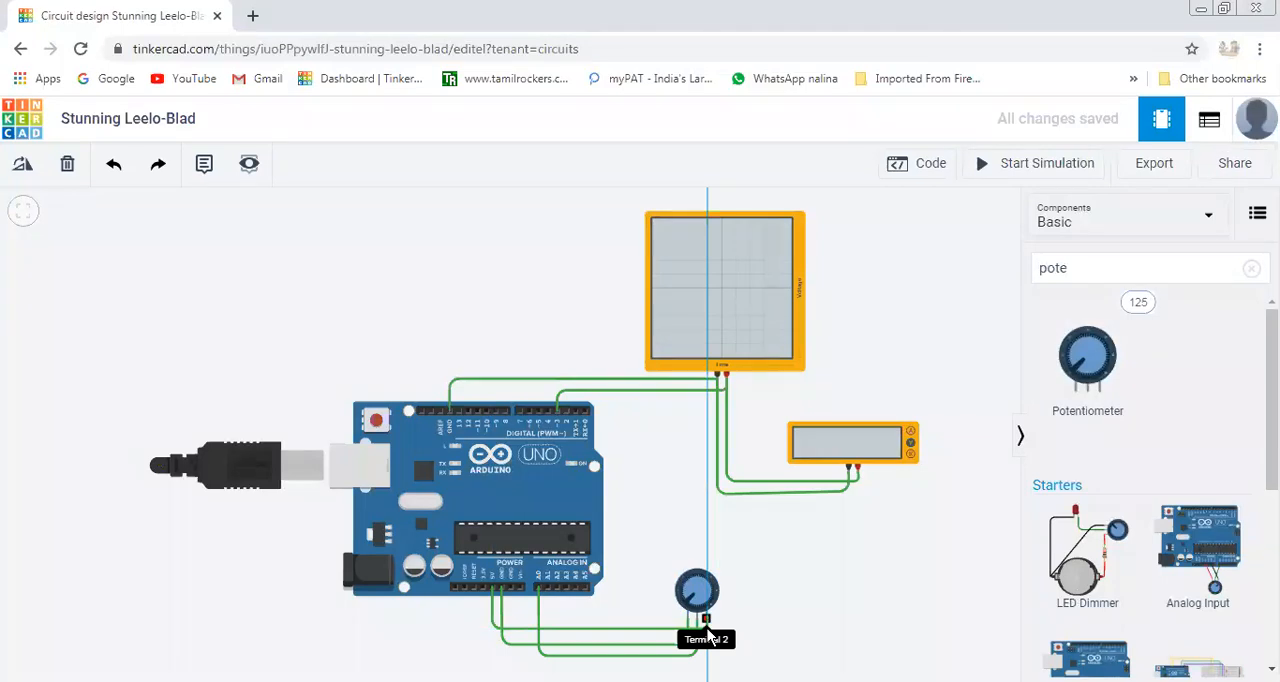
click(707, 622)
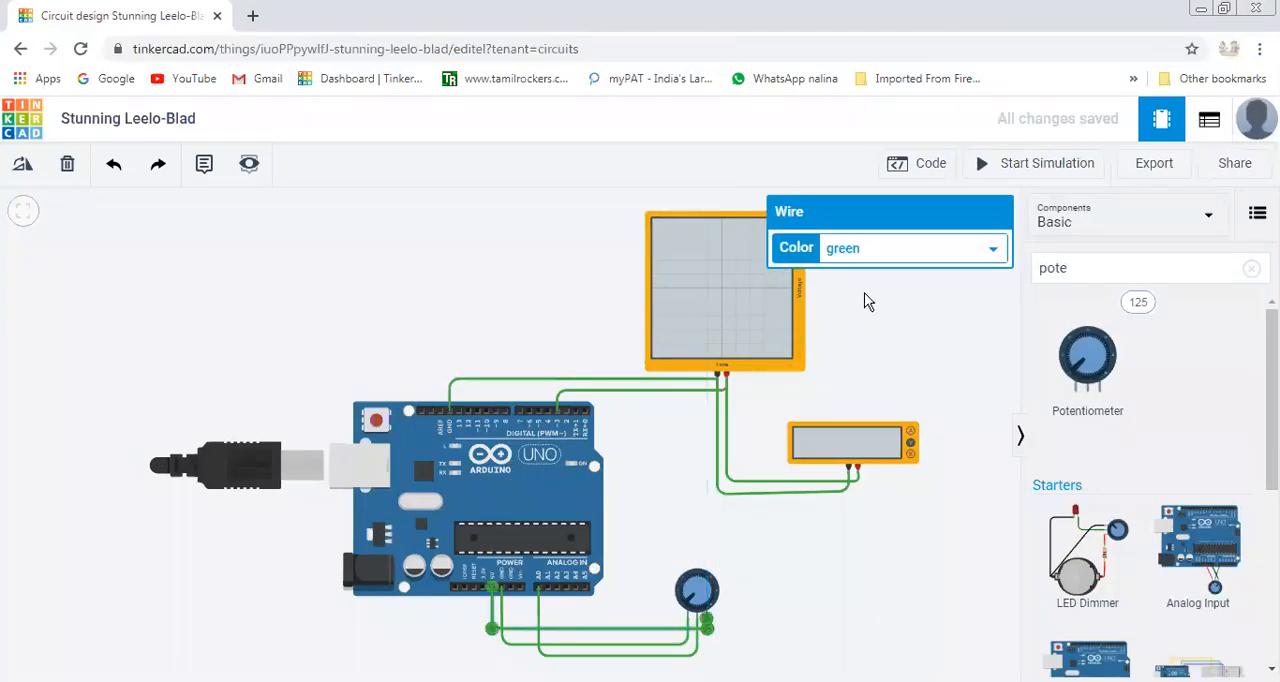
click(872, 255)
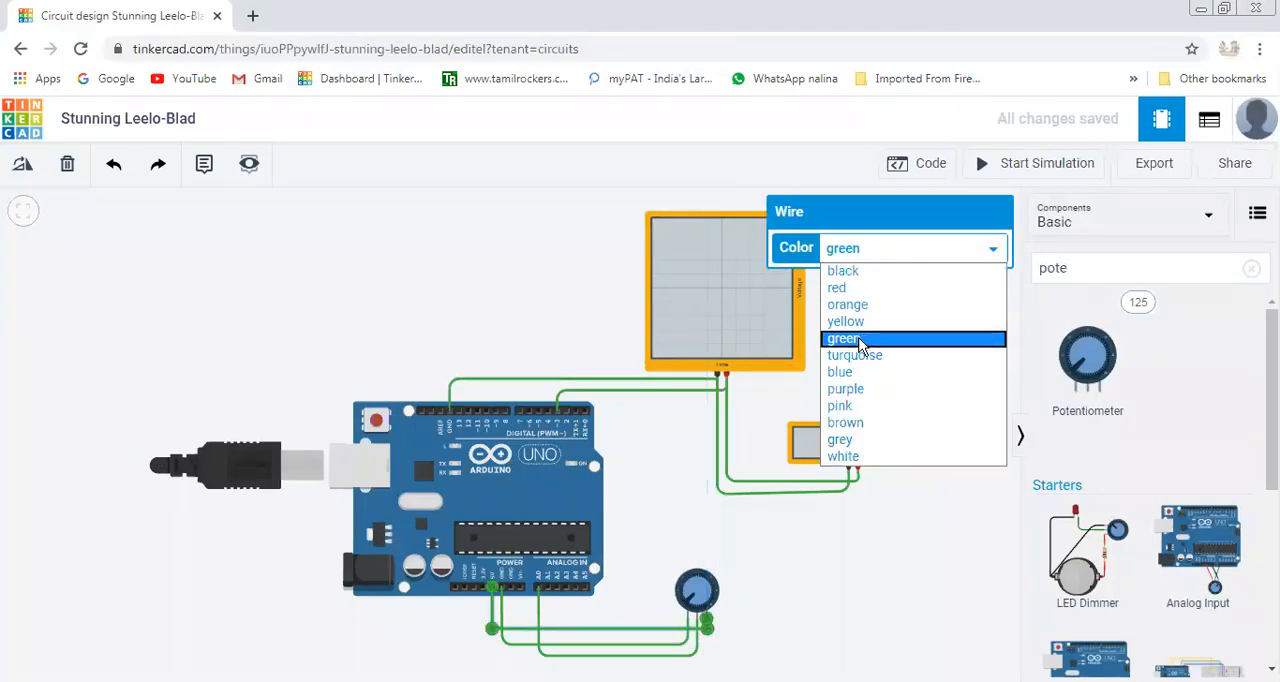
click(857, 289)
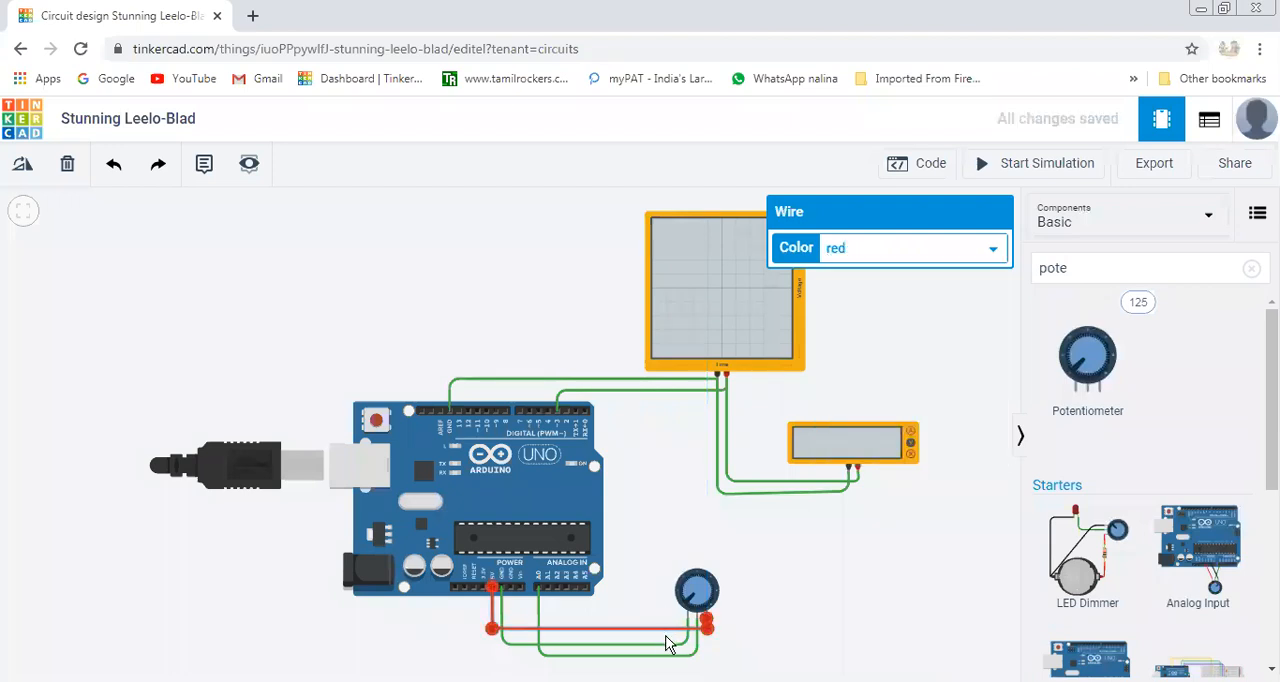
click(770, 528)
Color the potentiometer's ground wire and the wire joining the oscilloscope's and multimeter's negative terminals black.
click(666, 650)
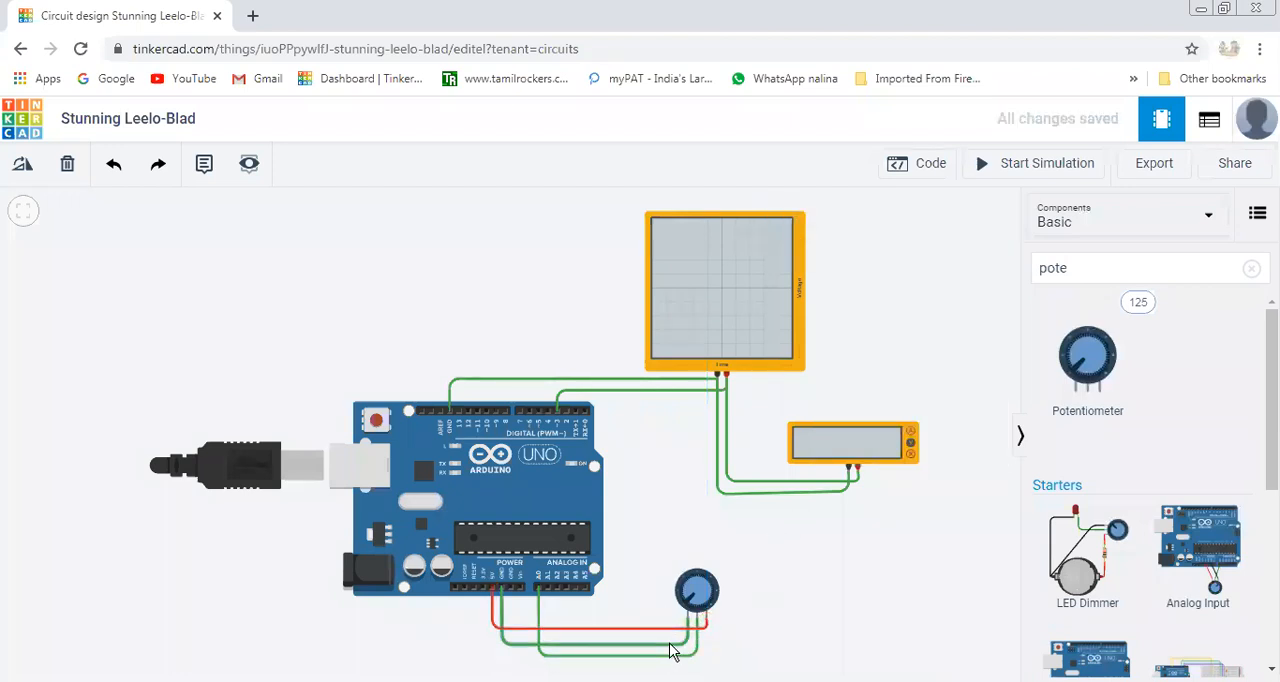
click(867, 257)
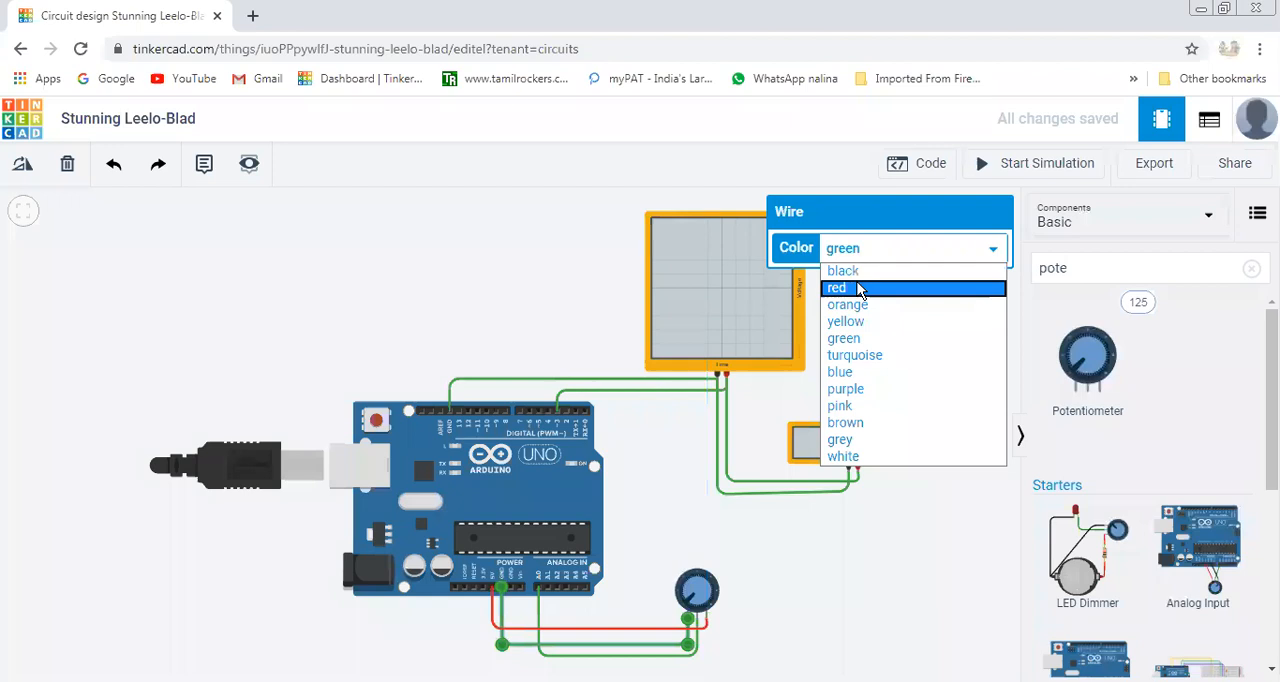
click(862, 269)
click(840, 585)
click(846, 497)
click(886, 248)
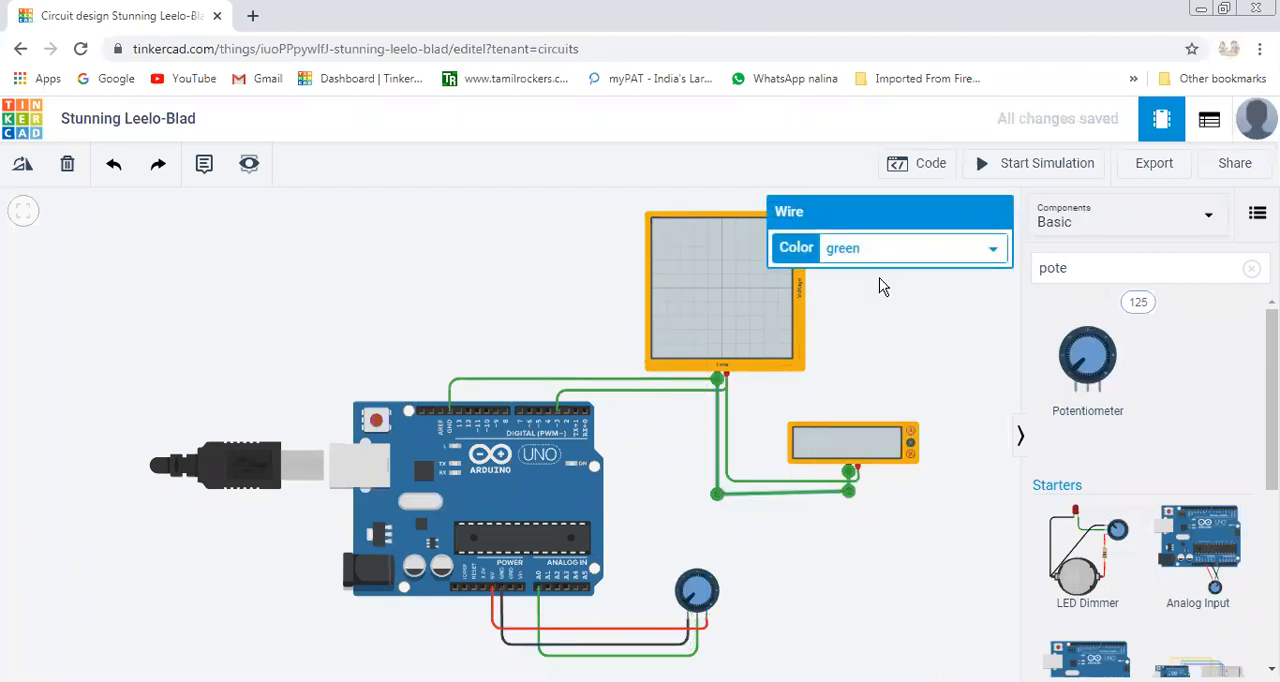
click(877, 271)
click(834, 605)
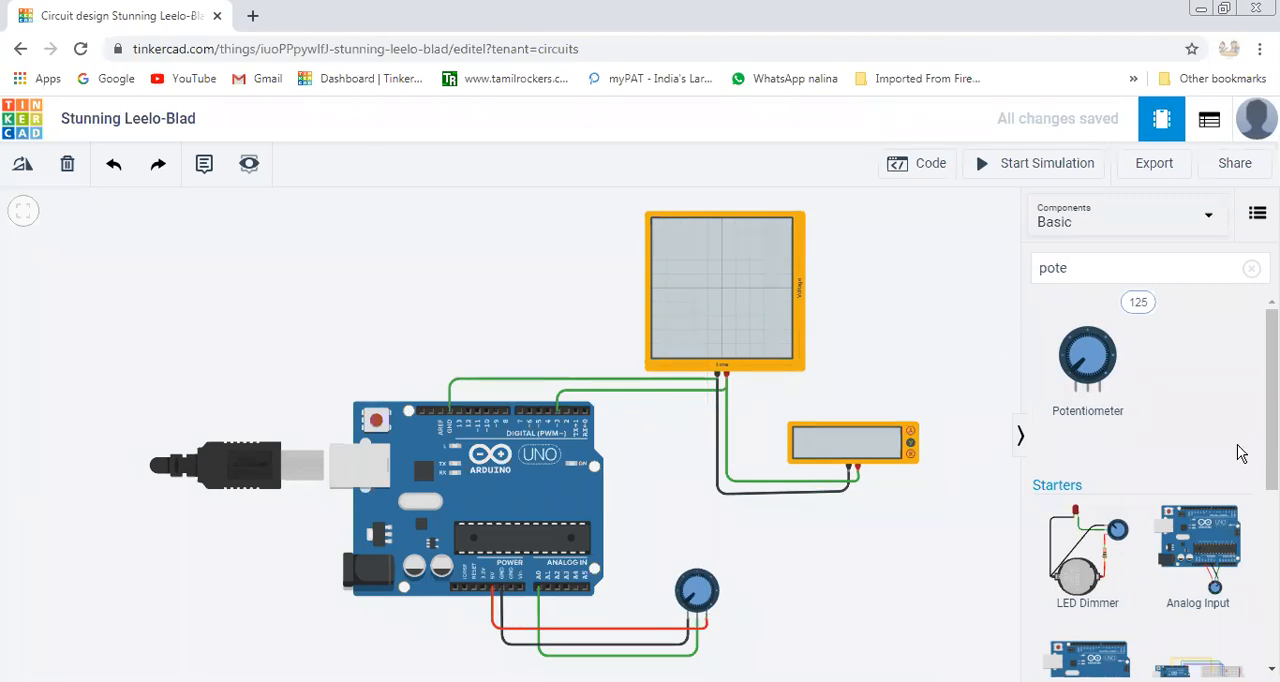
Search the components for LED, place a red LED above the Arduino, and wire its anode to pin 3.
drag(1077, 268, 1035, 270)
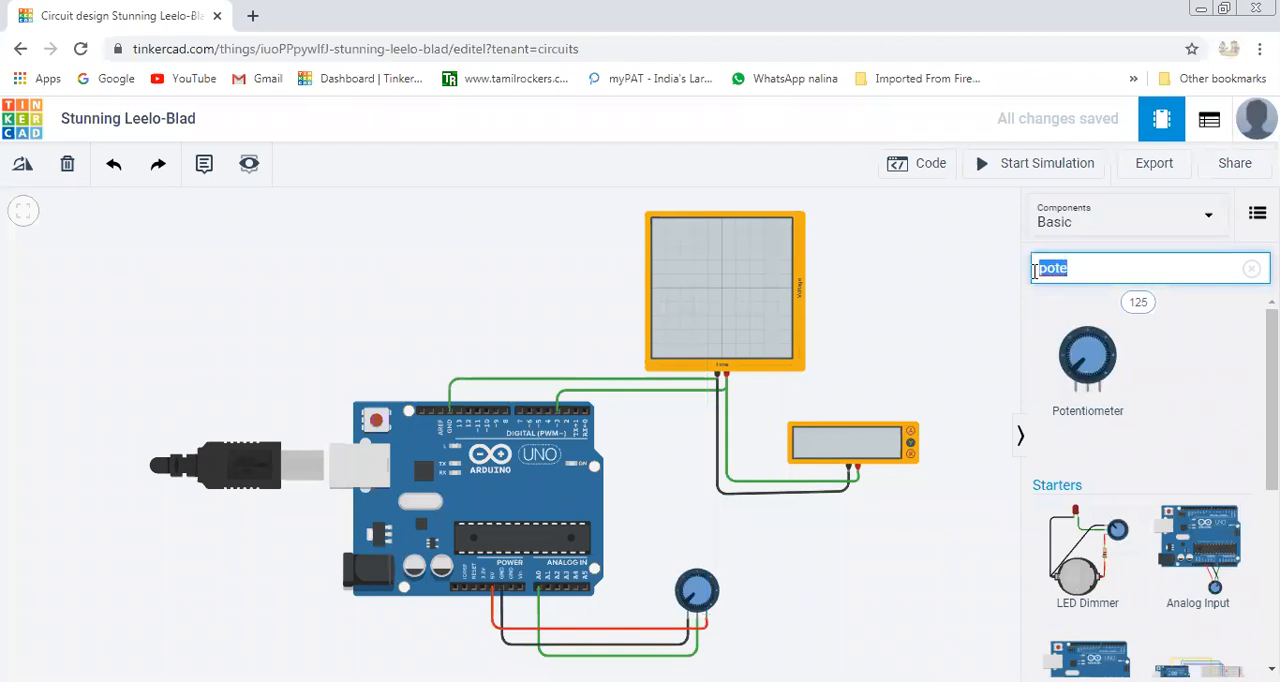
text(LED)
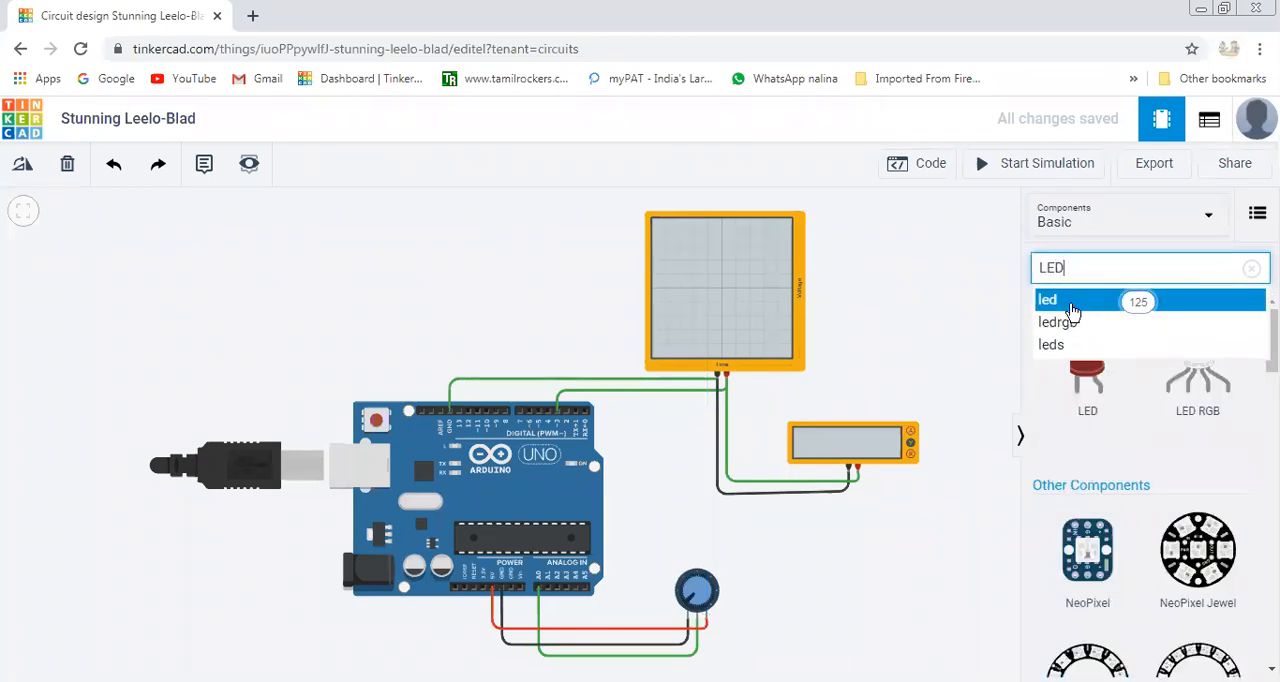
click(1080, 392)
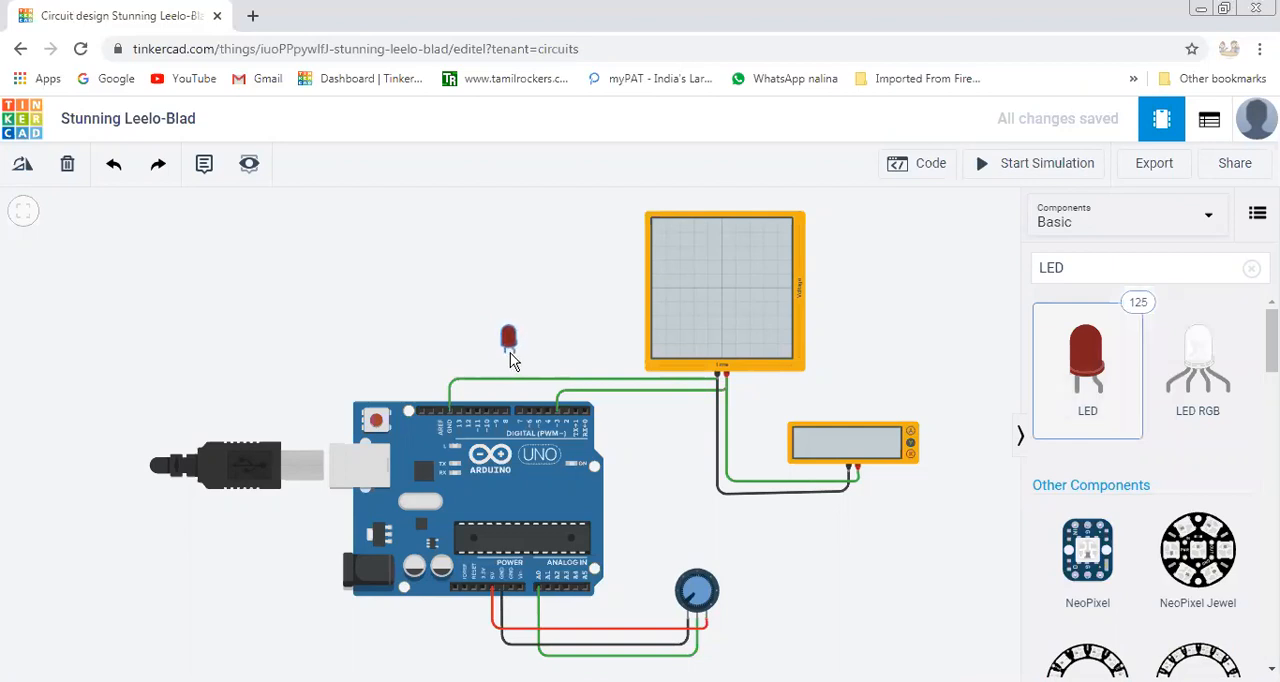
click(510, 360)
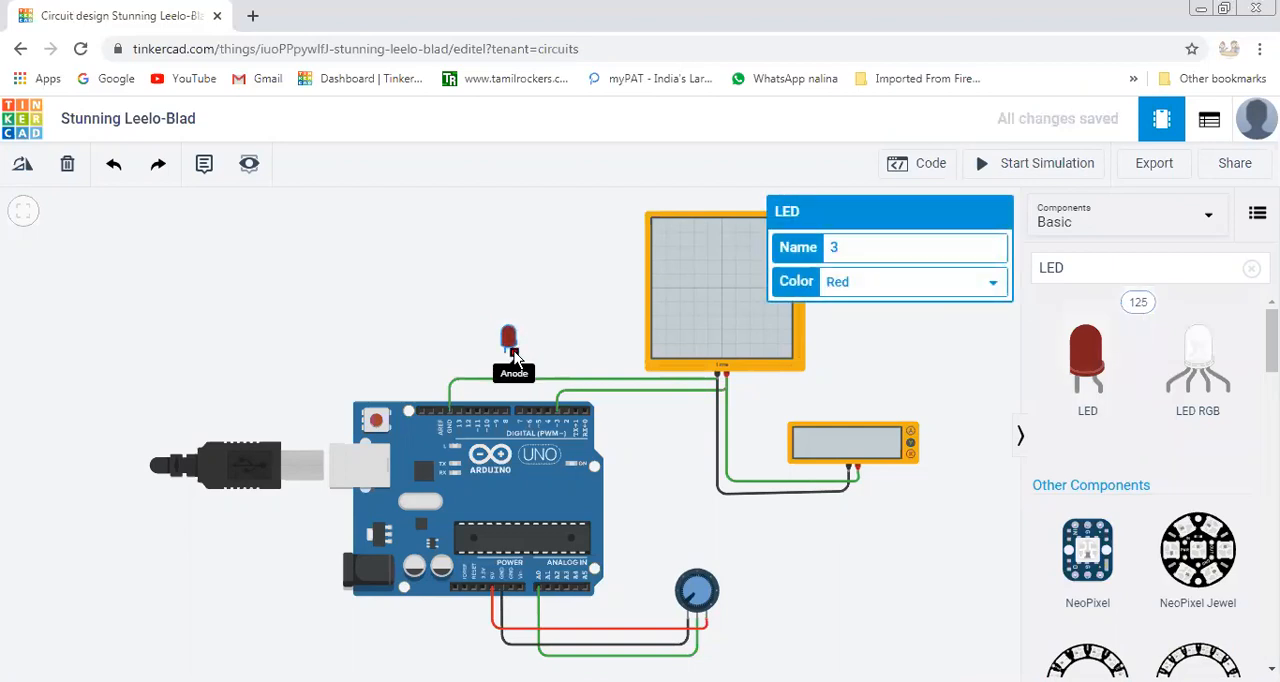
click(512, 355)
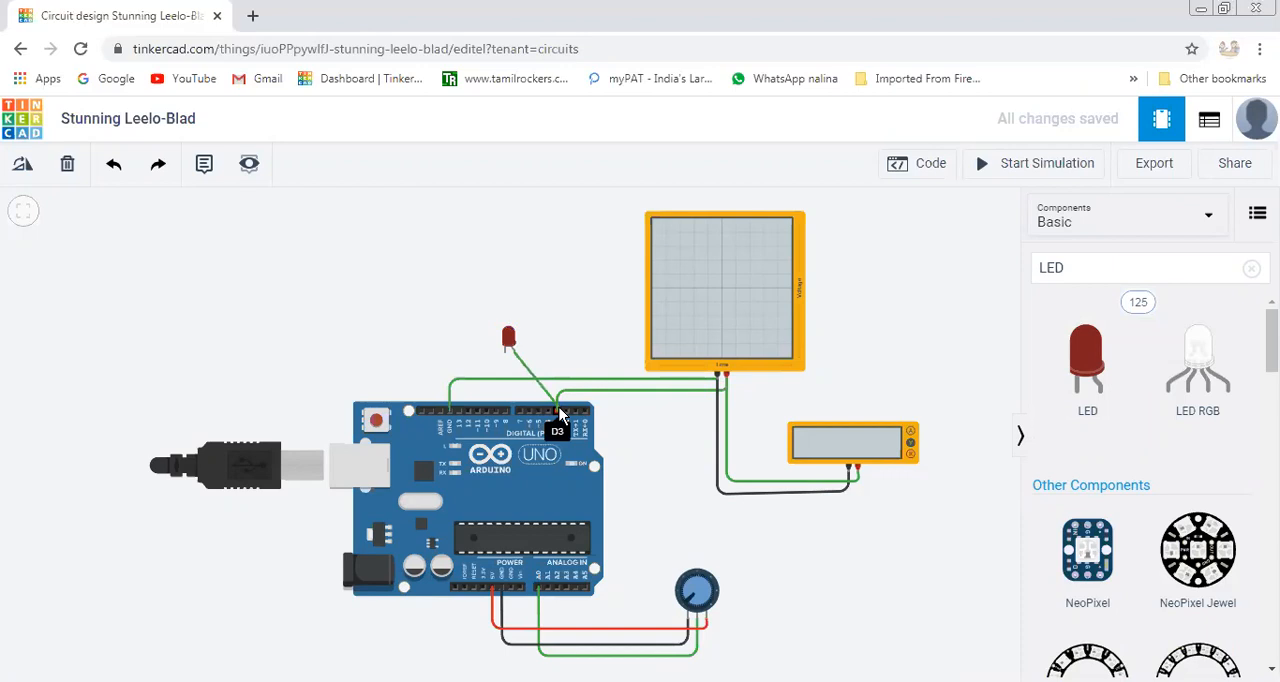
click(557, 413)
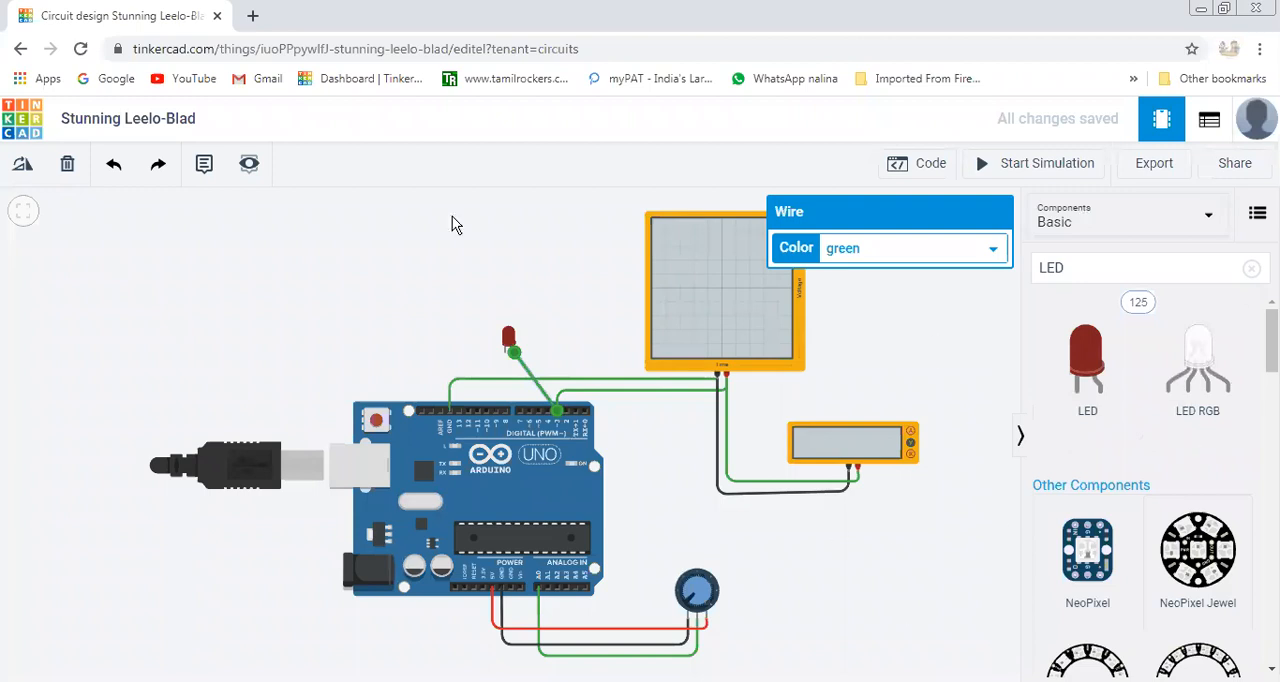
click(506, 350)
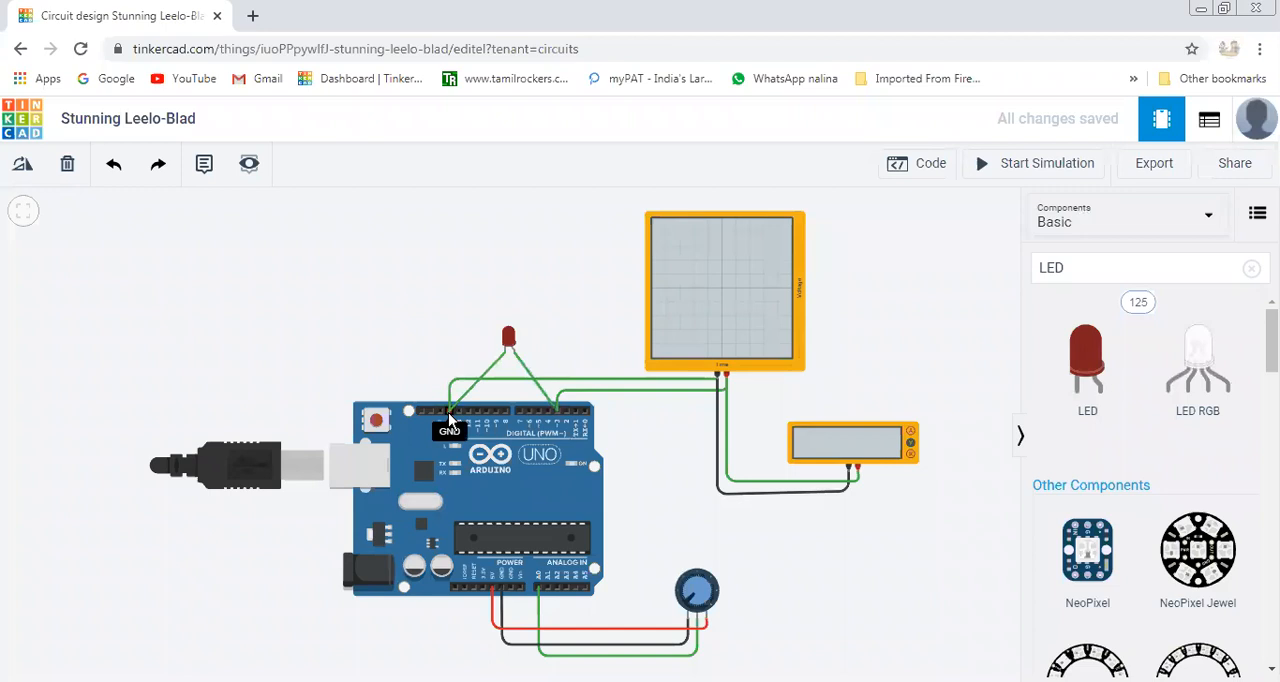
click(449, 418)
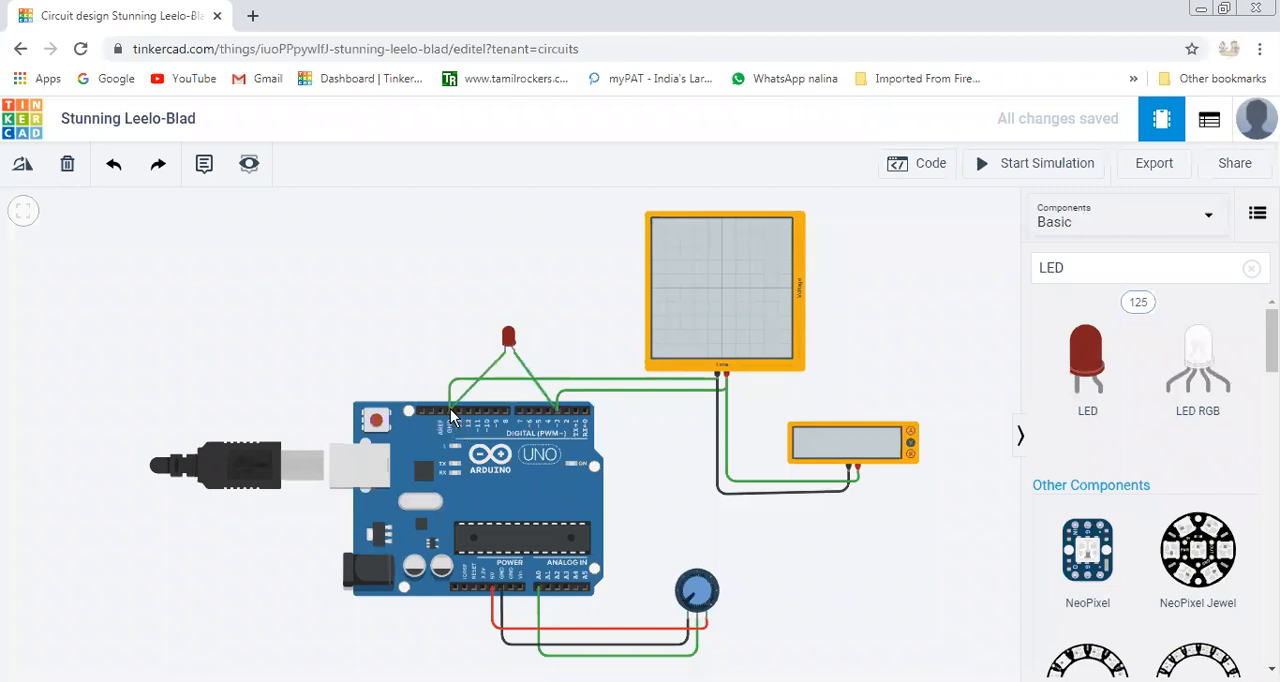
click(449, 410)
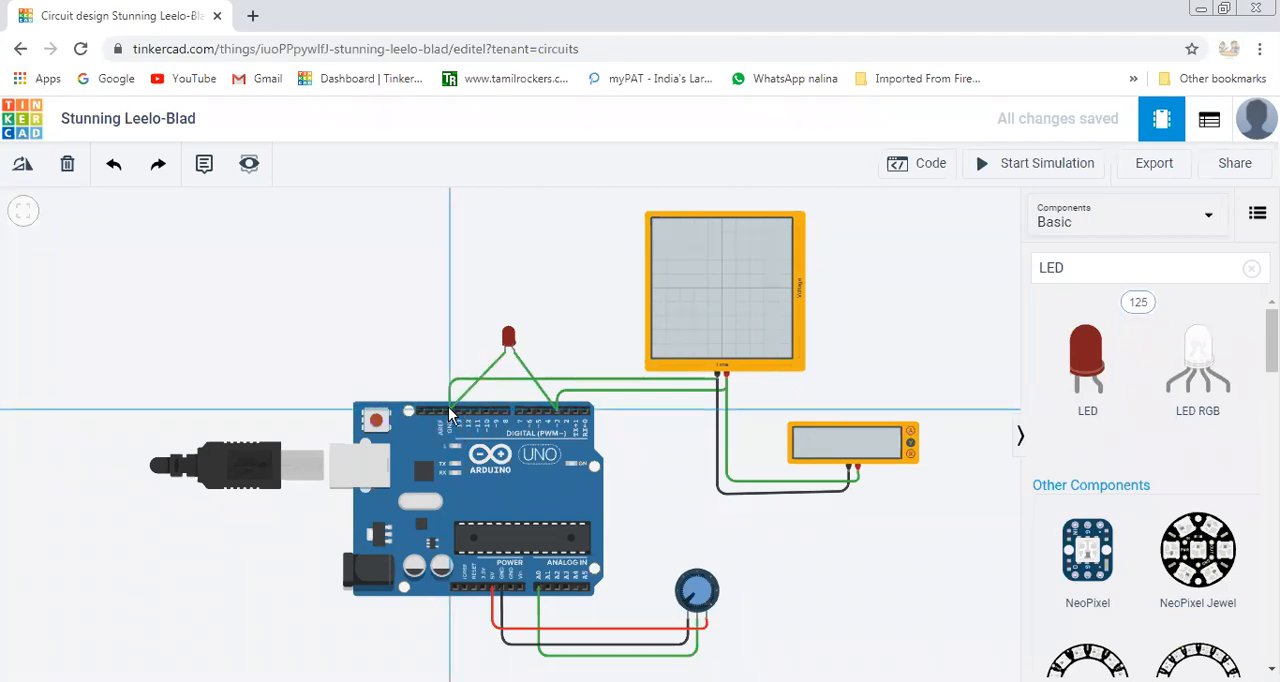
click(505, 358)
click(452, 411)
click(452, 411)
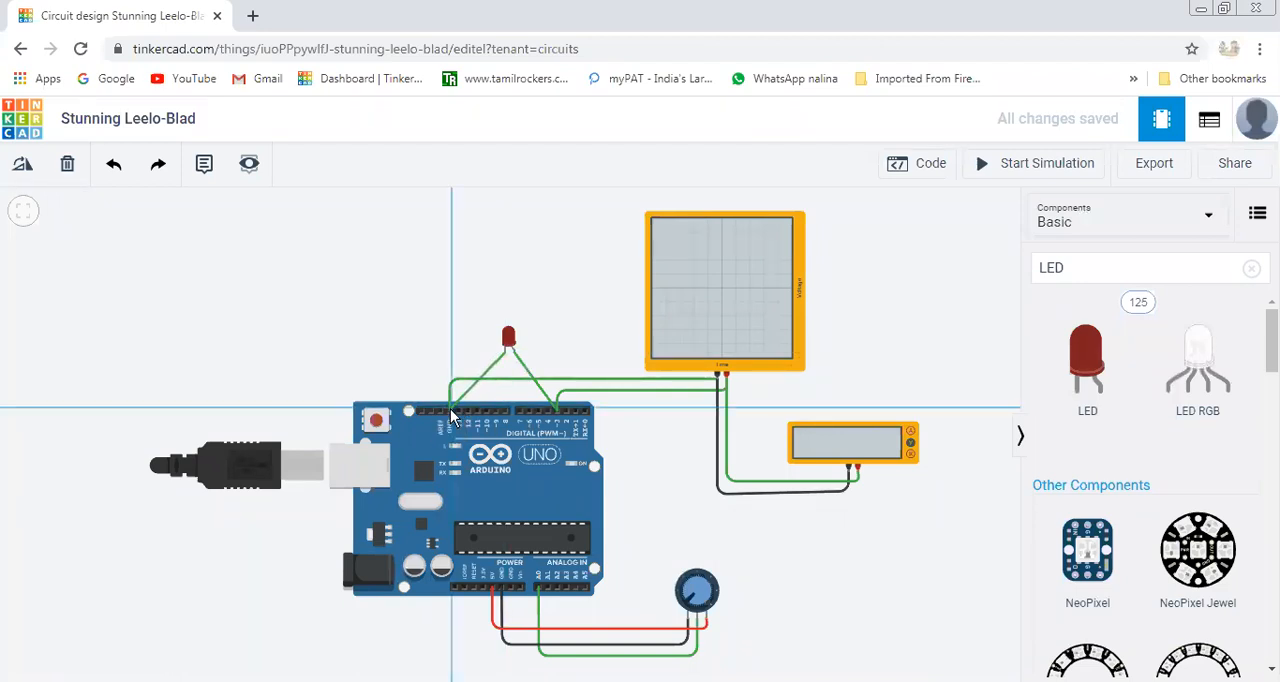
key(Escape)
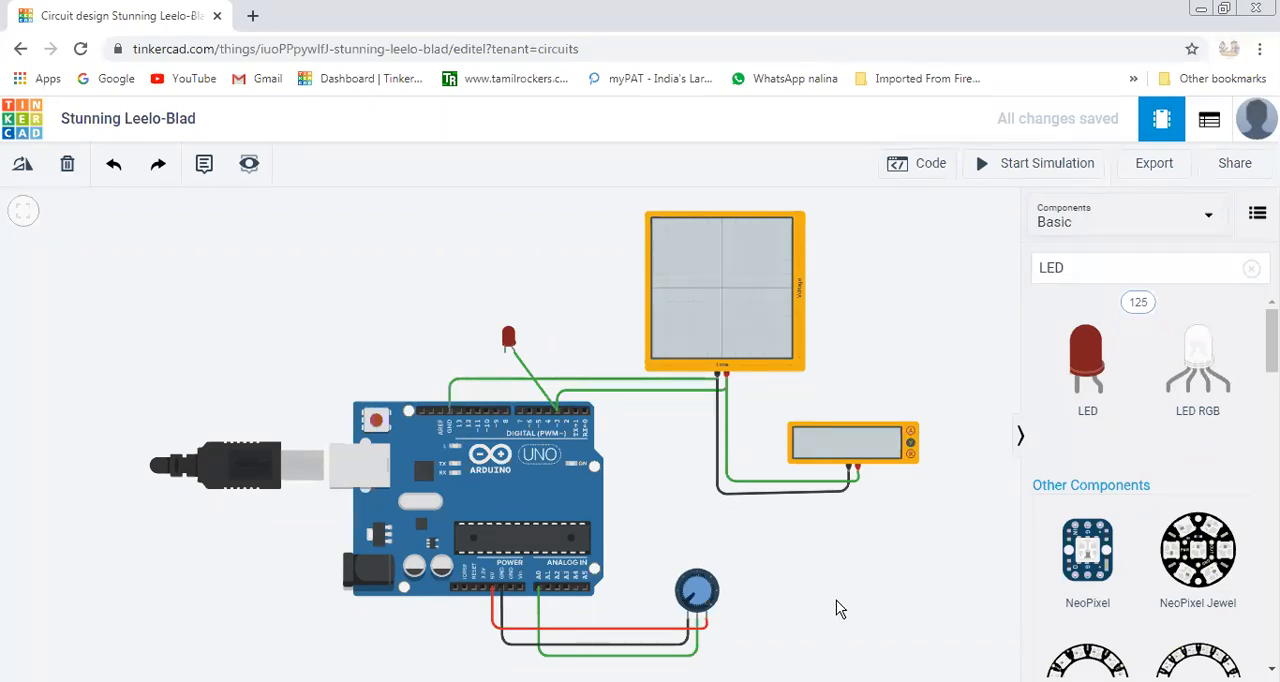
Wire the LED's cathode straight to the Arduino's GND pin beside pin 13.
scroll(836, 598, up, 2)
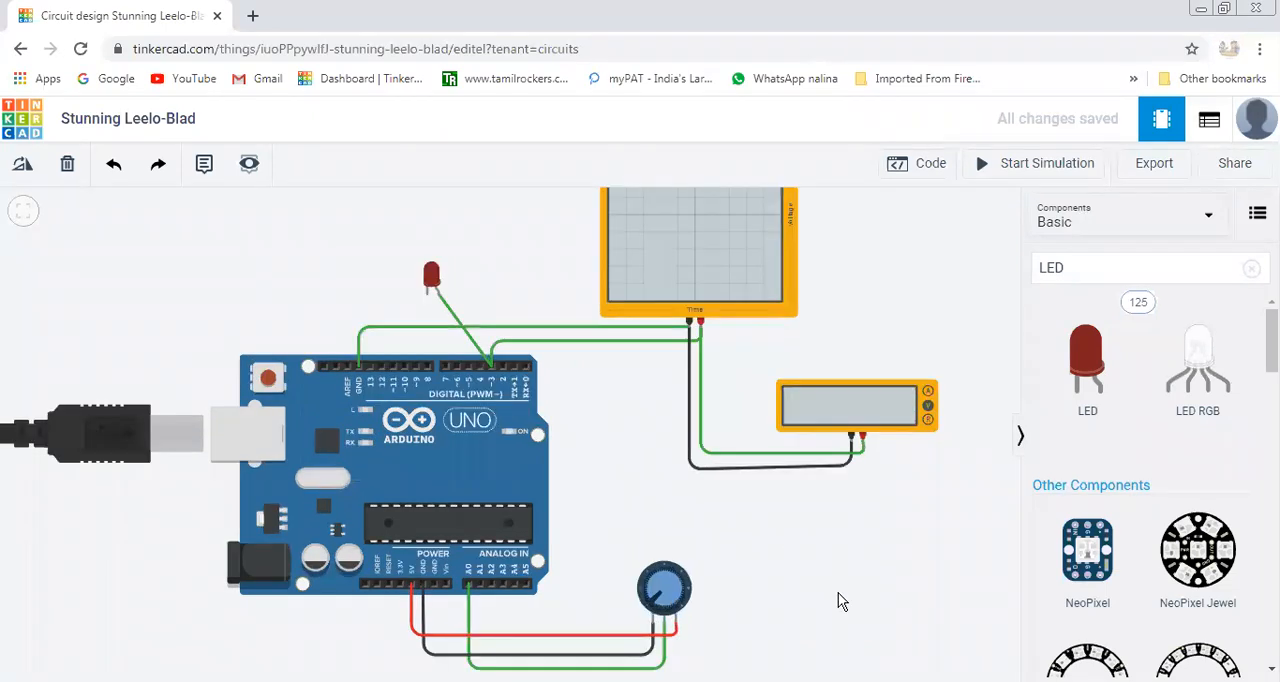
click(425, 298)
click(358, 365)
click(358, 365)
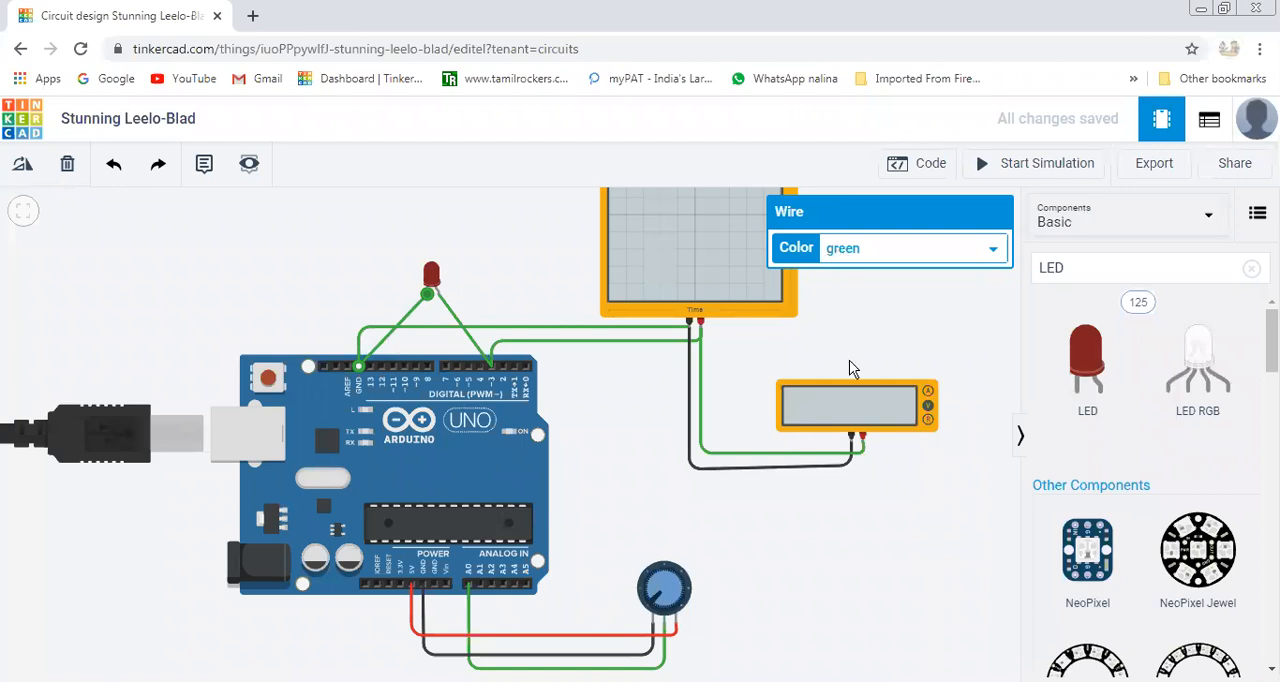
Try to color the wire between the LED's cathode and GND black.
click(858, 248)
click(862, 268)
click(988, 250)
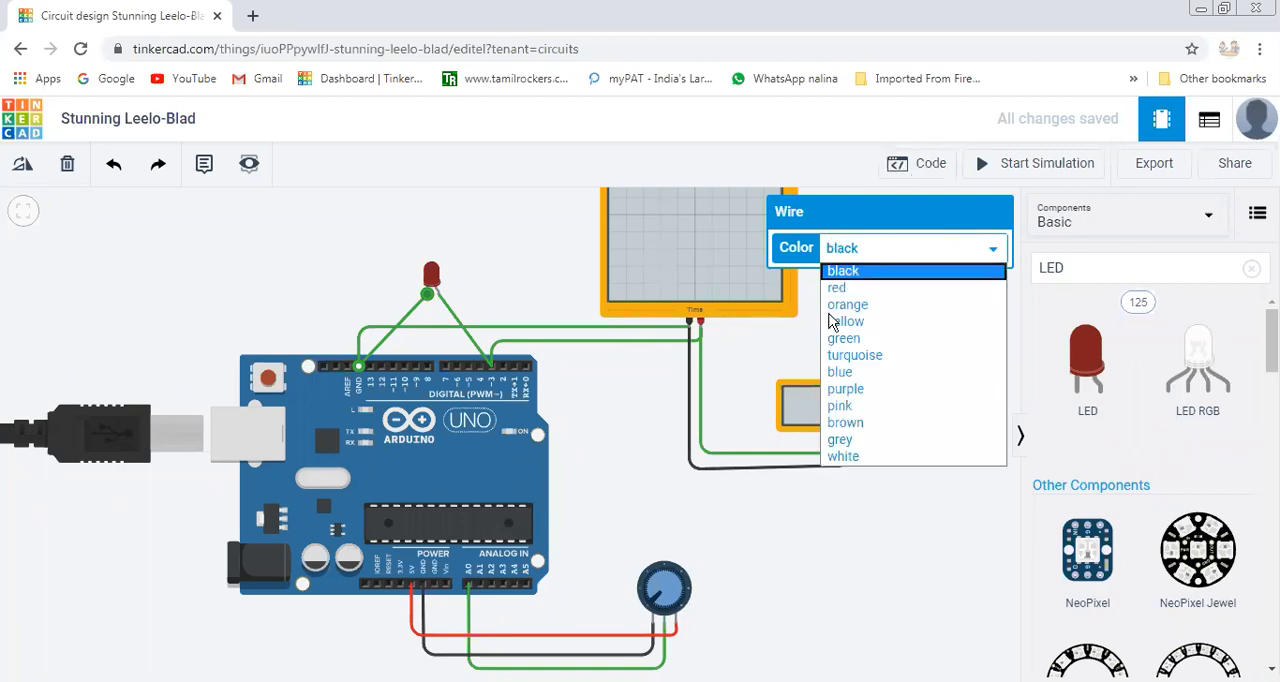
click(797, 631)
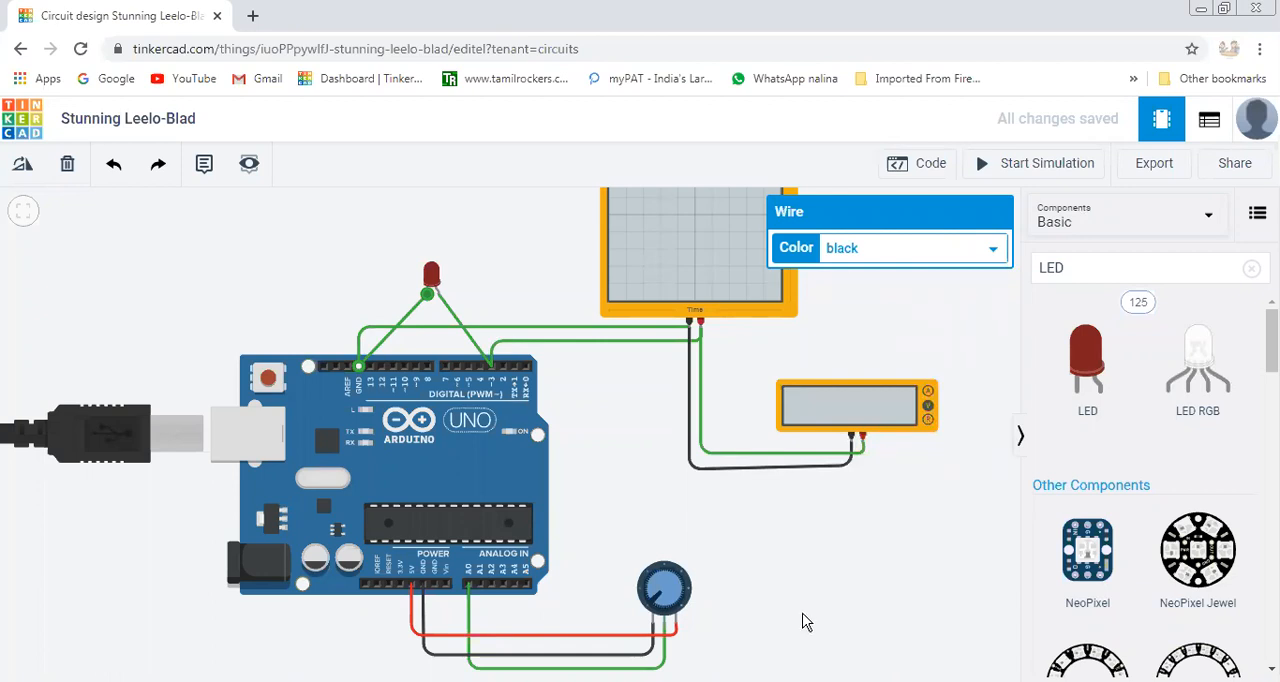
Review the circuit's block code and return to the components view.
click(936, 166)
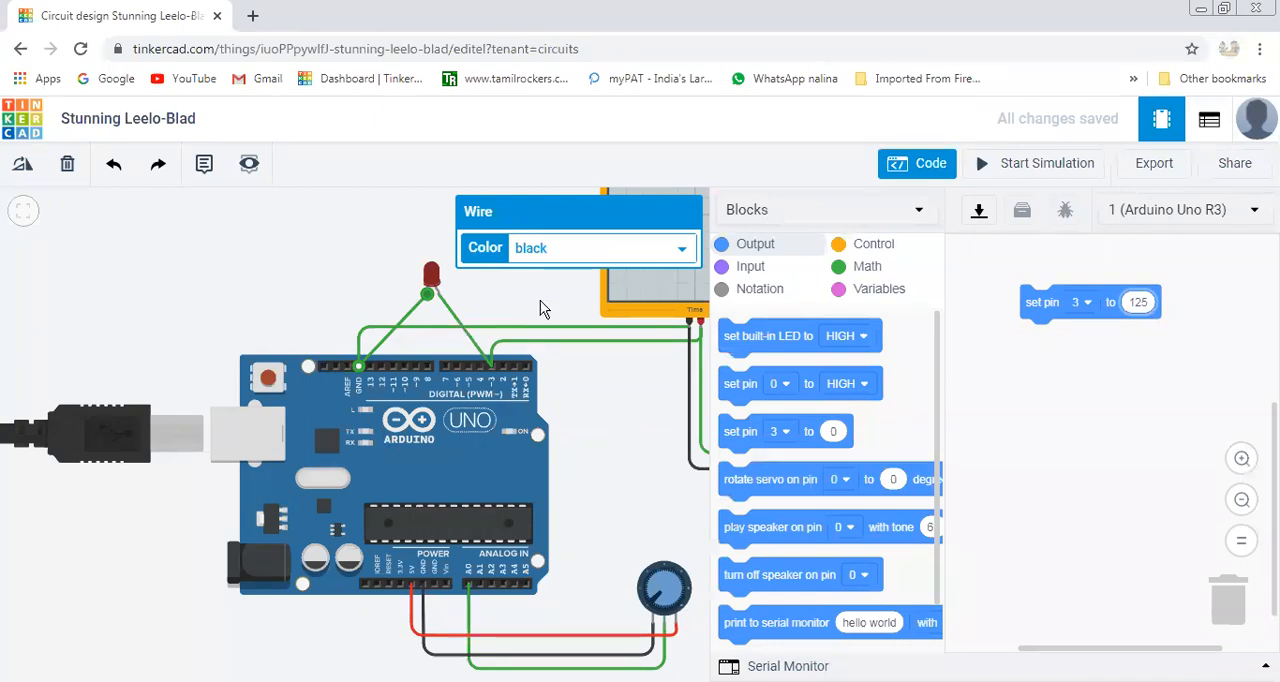
click(922, 170)
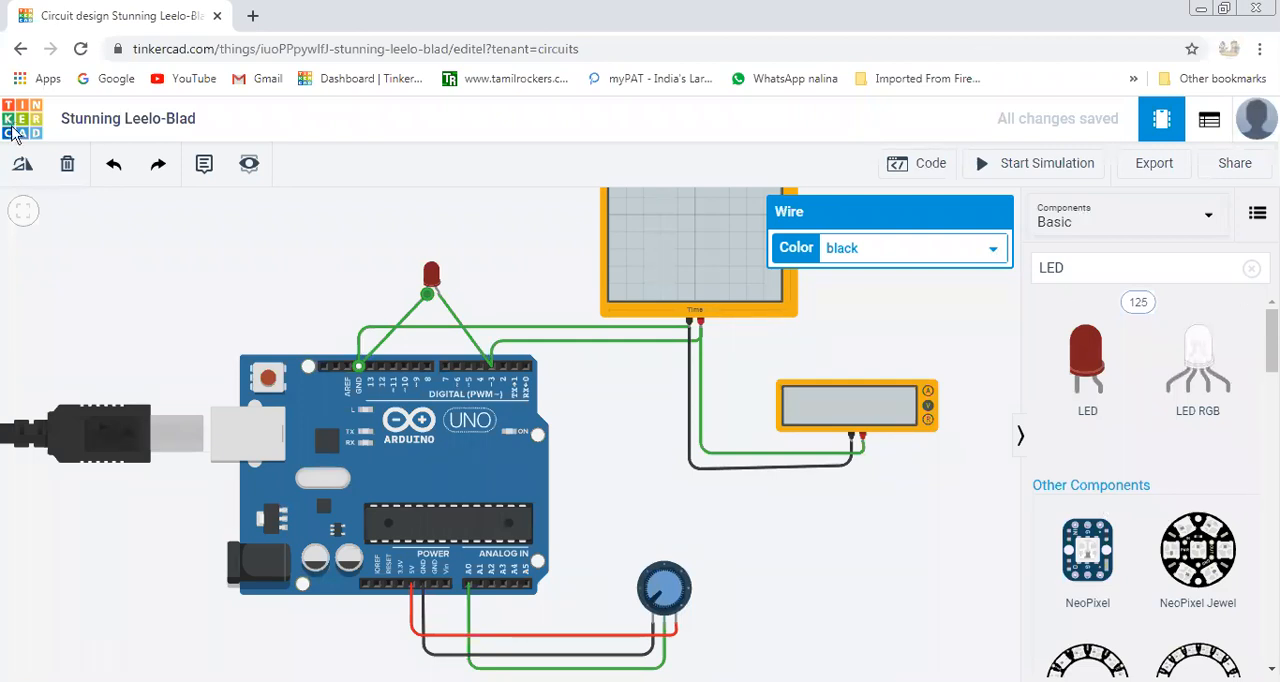
Return to the circuits dashboard and reopen the Stunning Leelo-Blad design for editing.
click(20, 48)
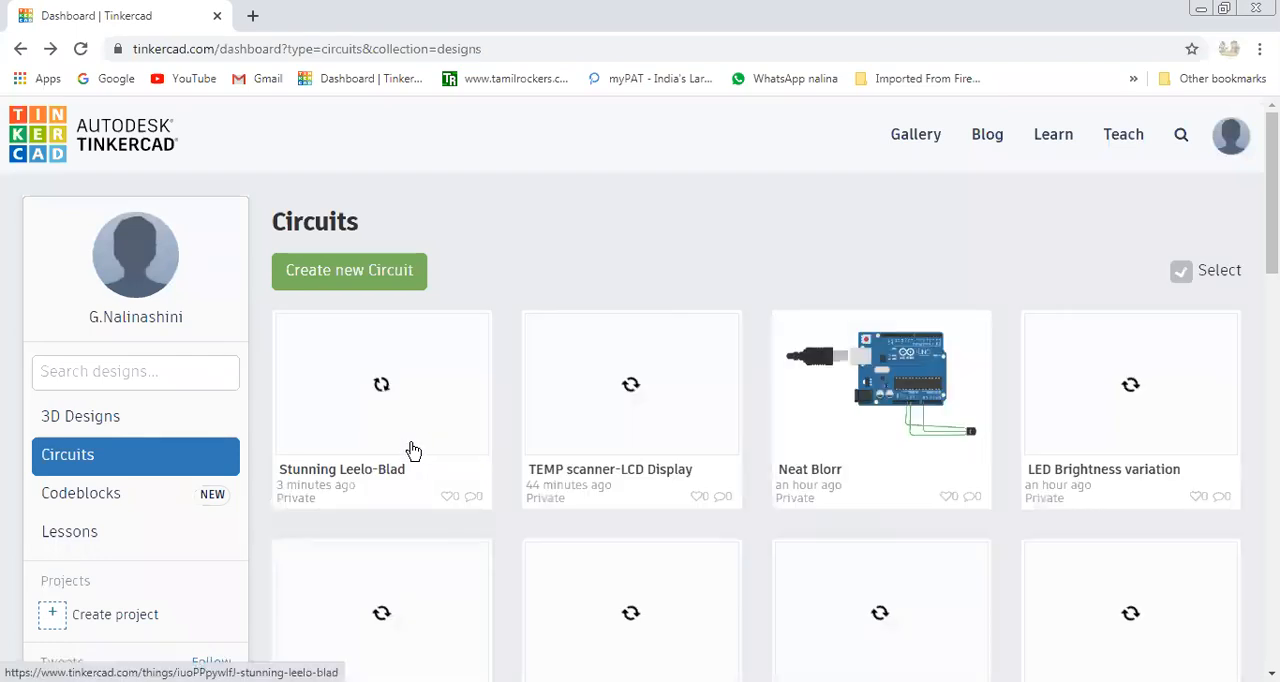
click(441, 445)
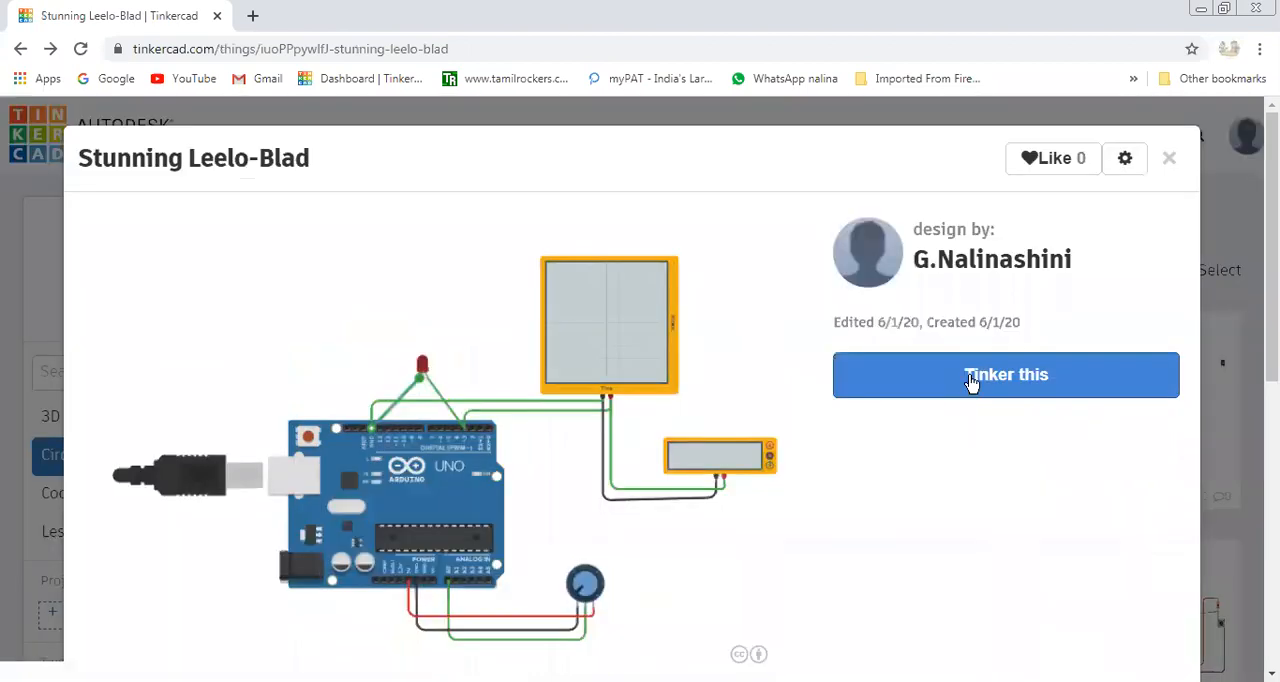
click(970, 382)
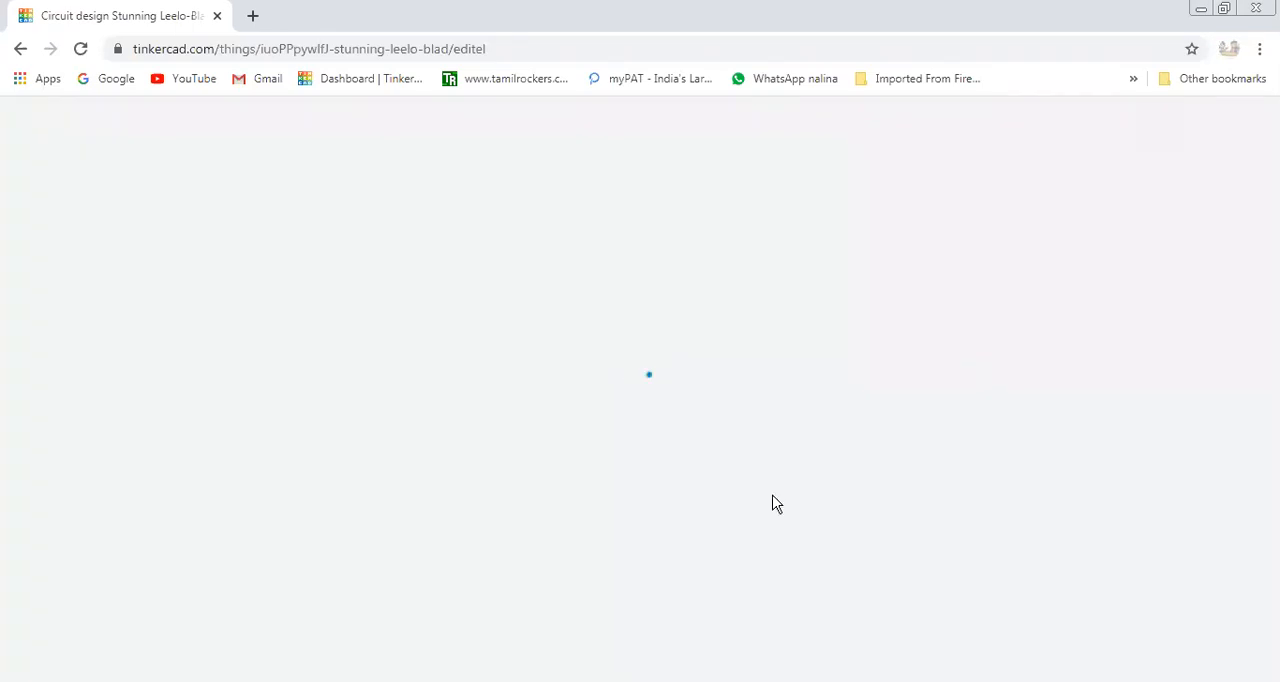
Delete the direct wire between the LED's anode and the Arduino's pin 3.
scroll(791, 521, down, 2)
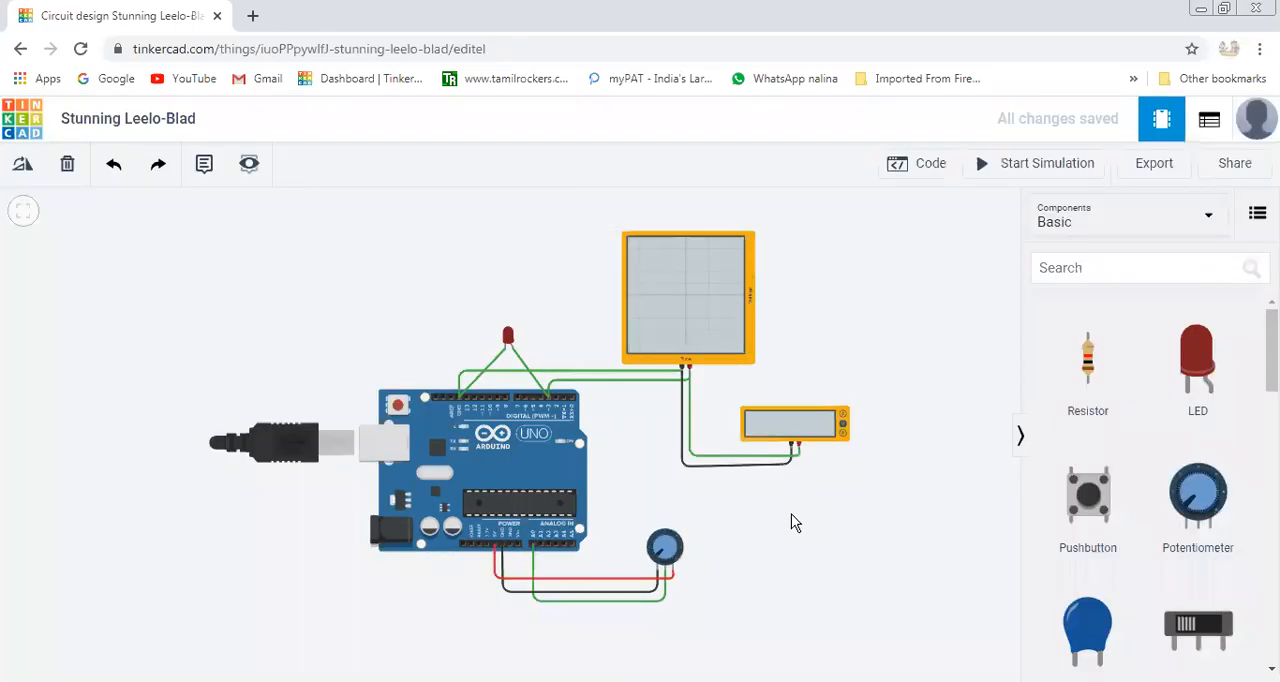
click(530, 378)
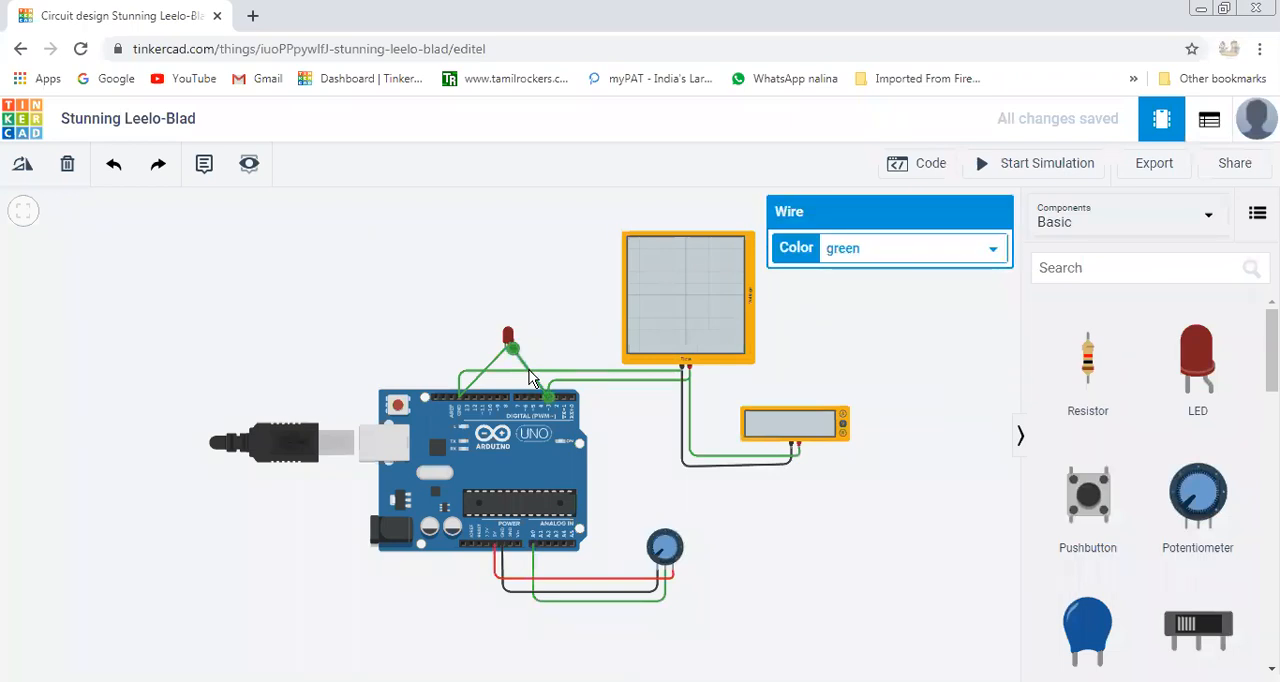
key(Delete)
Place a resistor above the Arduino, rotate it to horizontal, and move its left end onto the LED's anode.
click(1087, 364)
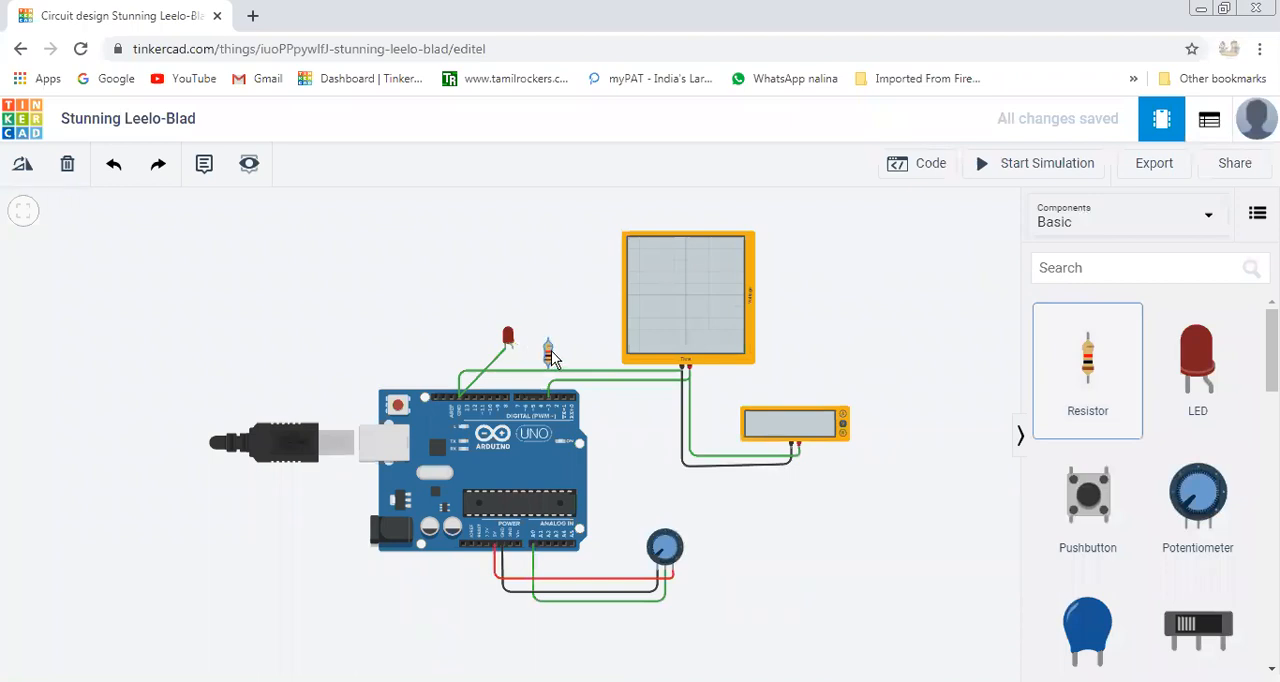
click(551, 352)
click(23, 168)
click(22, 168)
click(20, 169)
drag(553, 351, 530, 352)
click(723, 516)
scroll(723, 516, down, 2)
scroll(725, 516, up, 3)
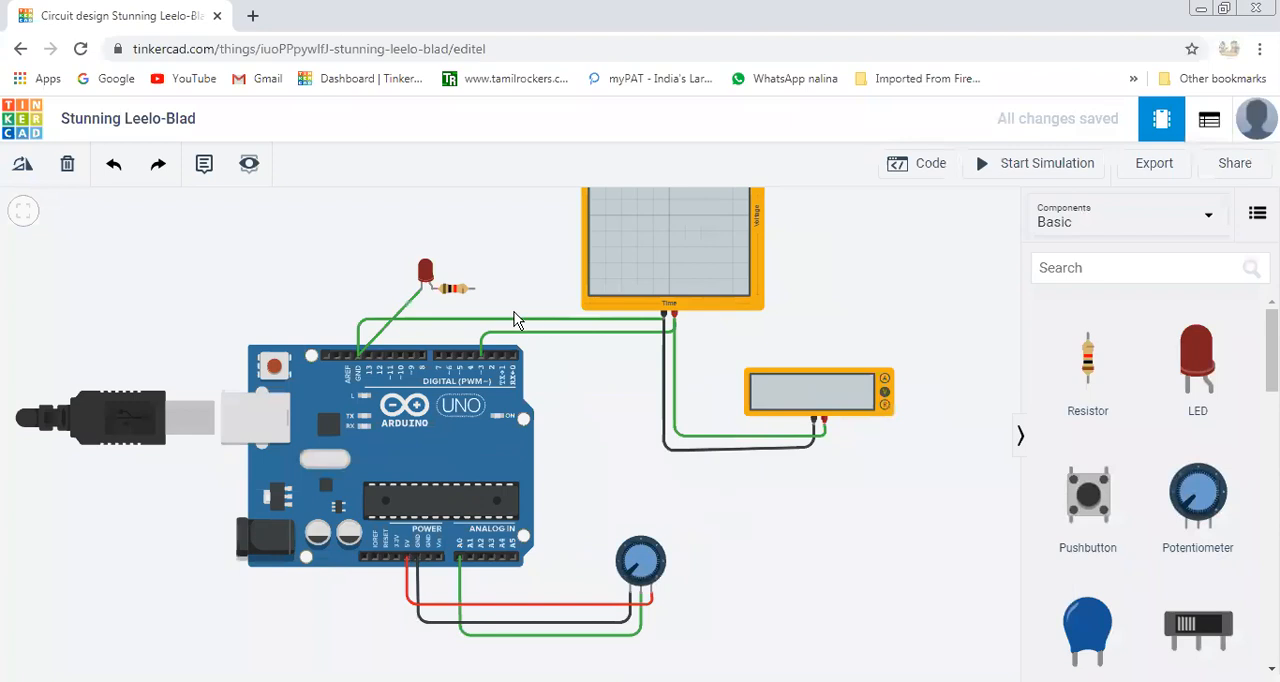
click(474, 290)
click(481, 358)
click(481, 358)
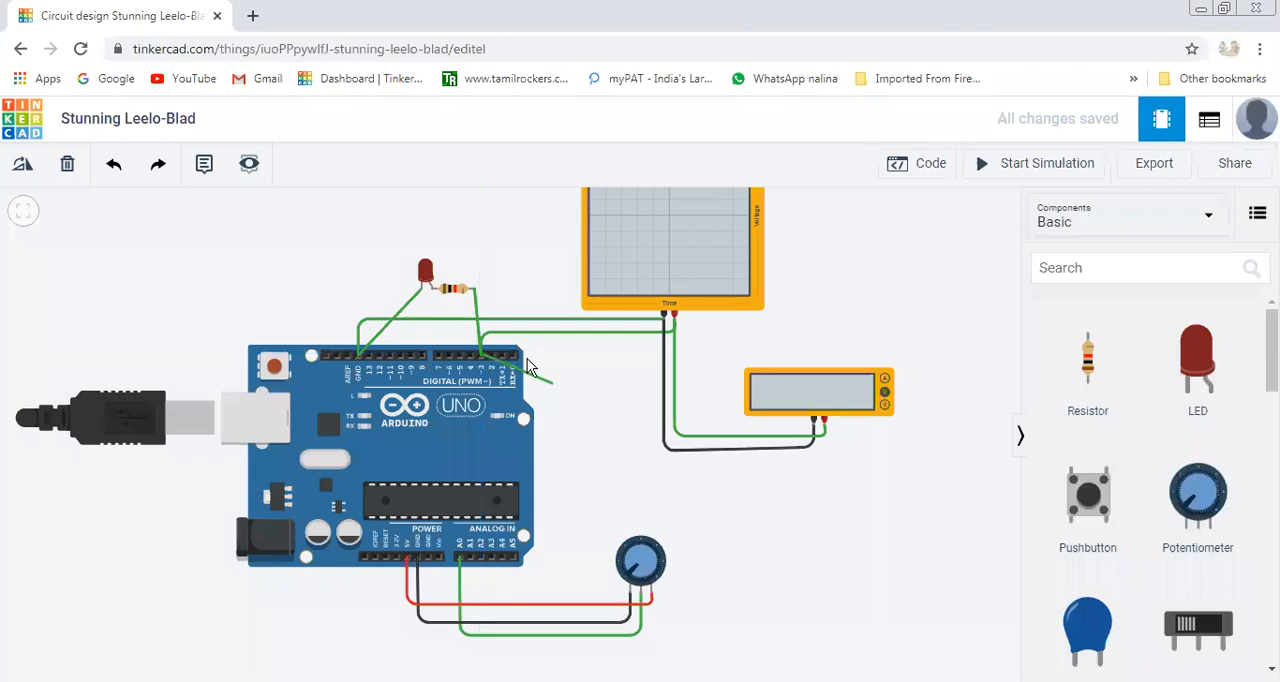
key(Escape)
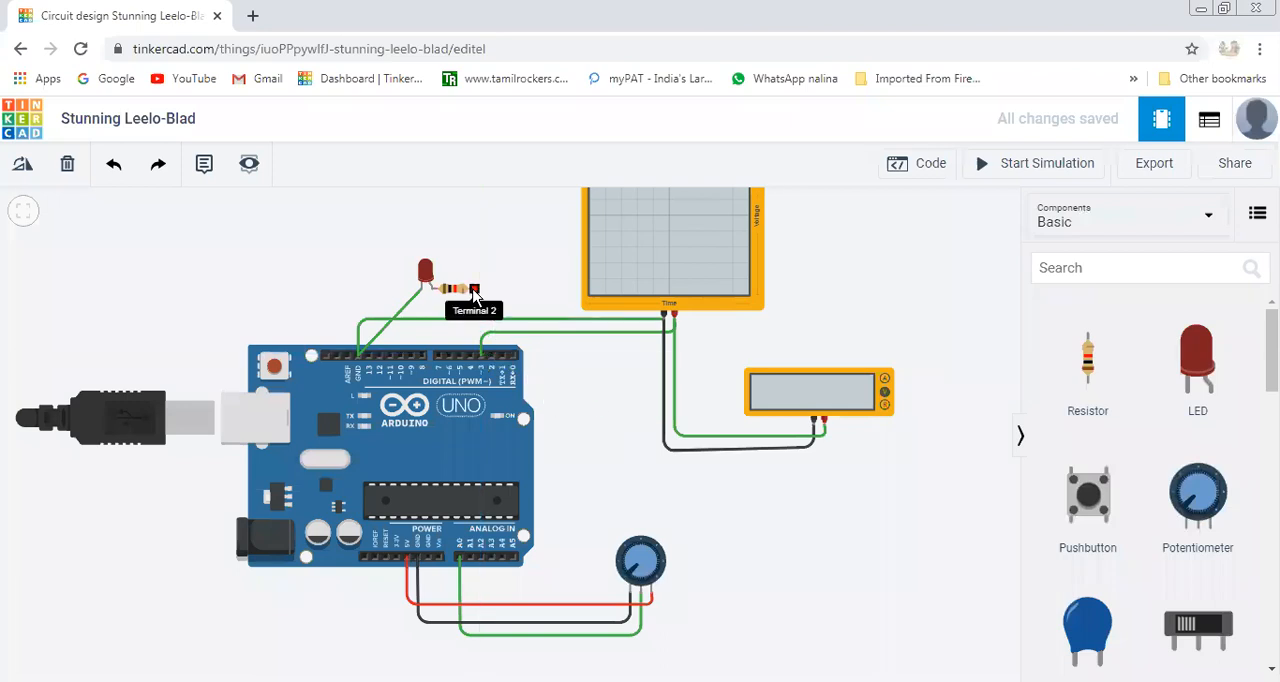
mouse_move(479, 331)
mouse_down()
mouse_move(475, 301)
mouse_move(482, 348)
mouse_up()
click(566, 304)
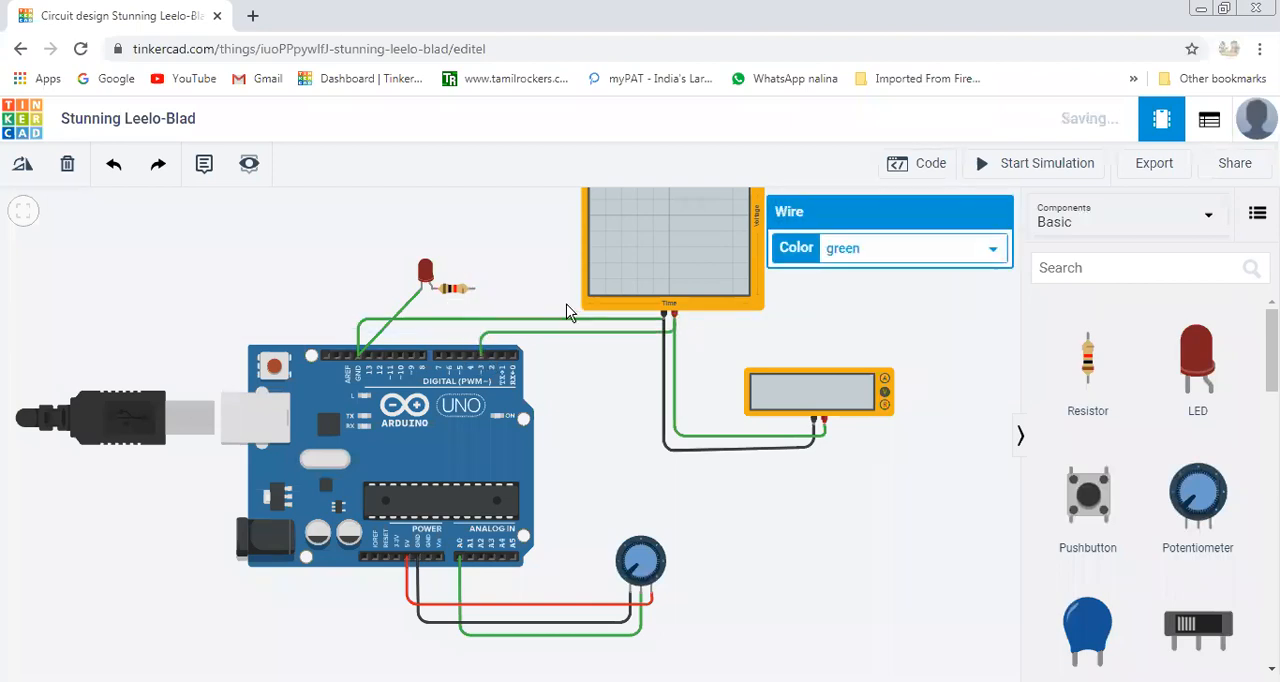
click(472, 289)
click(480, 356)
click(481, 354)
key(Escape)
Wire the resistor's free terminal to digital pin 3 on the Arduino.
scroll(640, 505, up, 2)
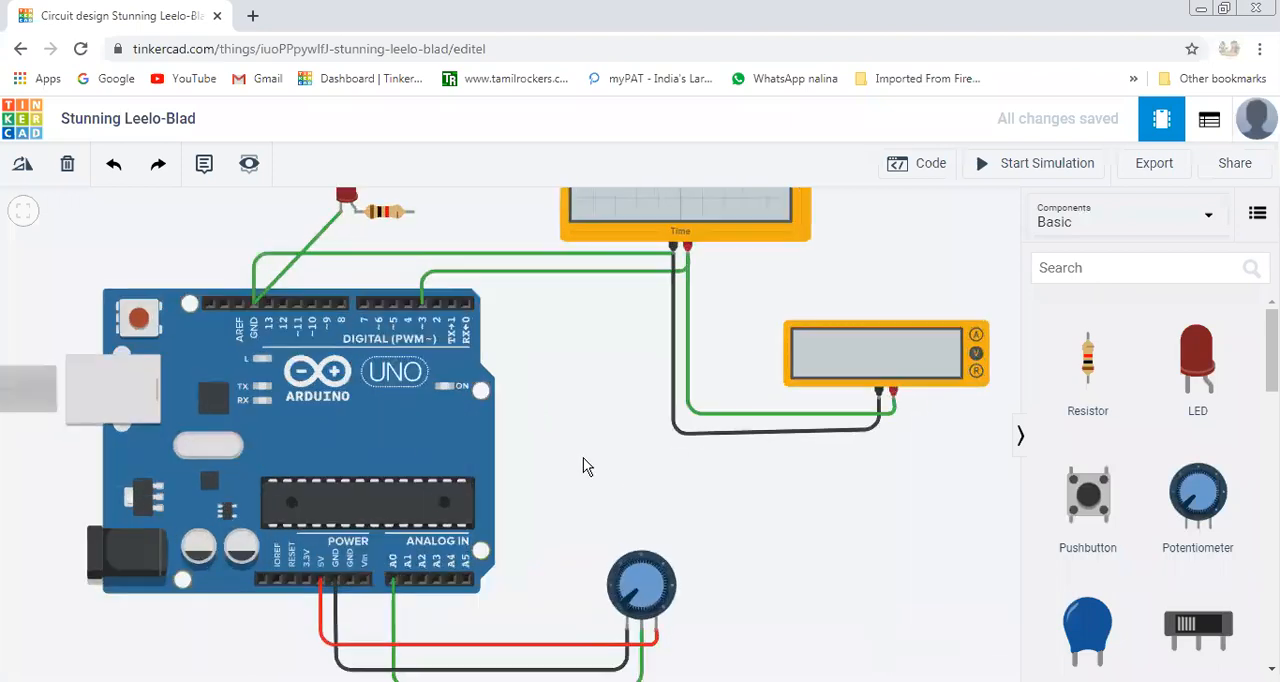
click(411, 214)
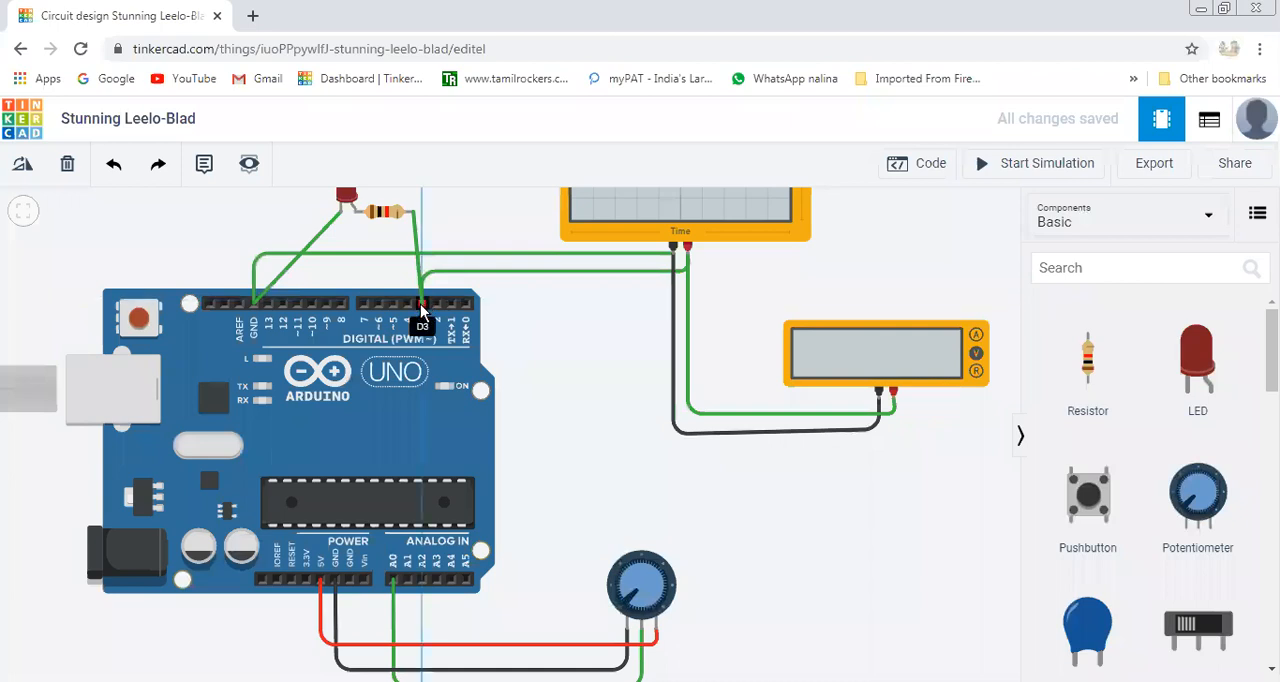
click(420, 312)
click(597, 383)
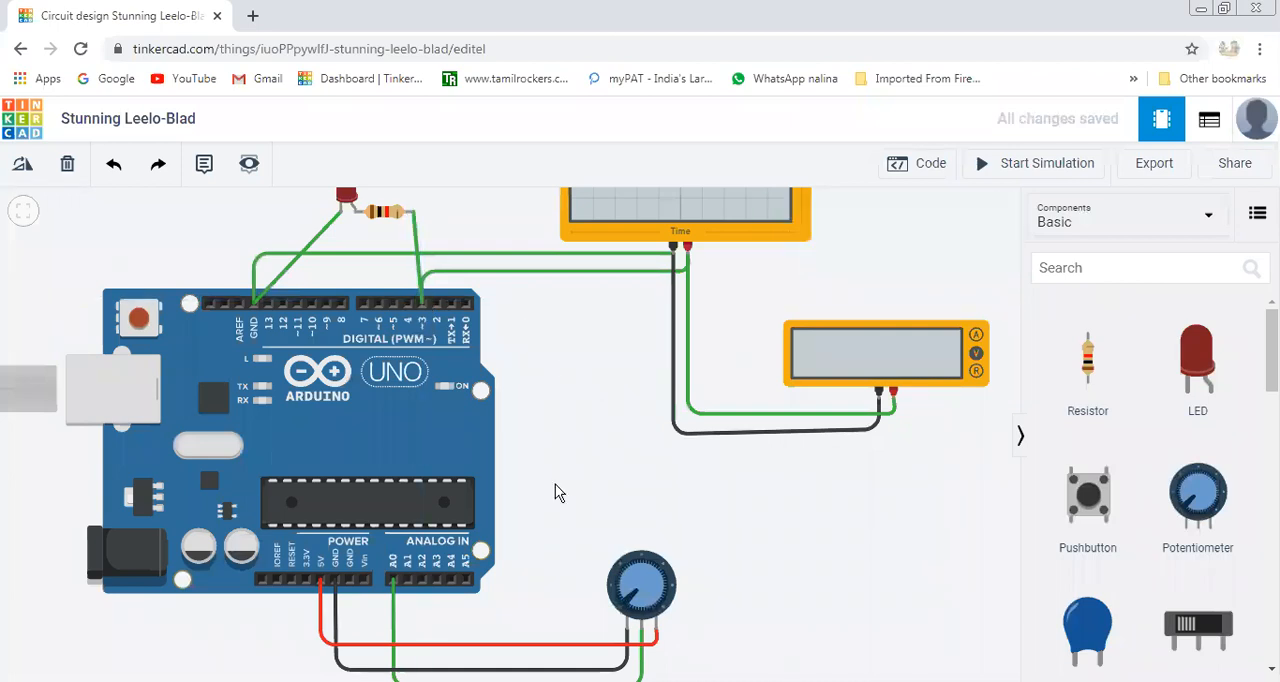
scroll(555, 484, up, 5)
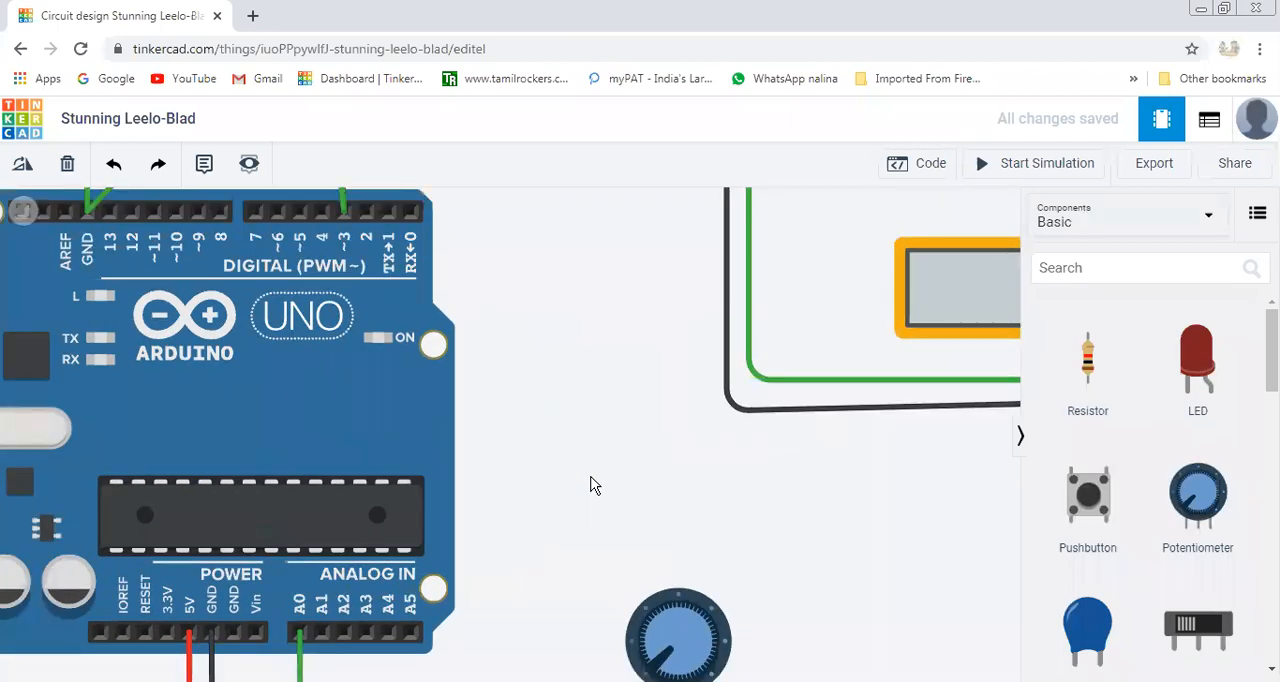
scroll(590, 485, down, 3)
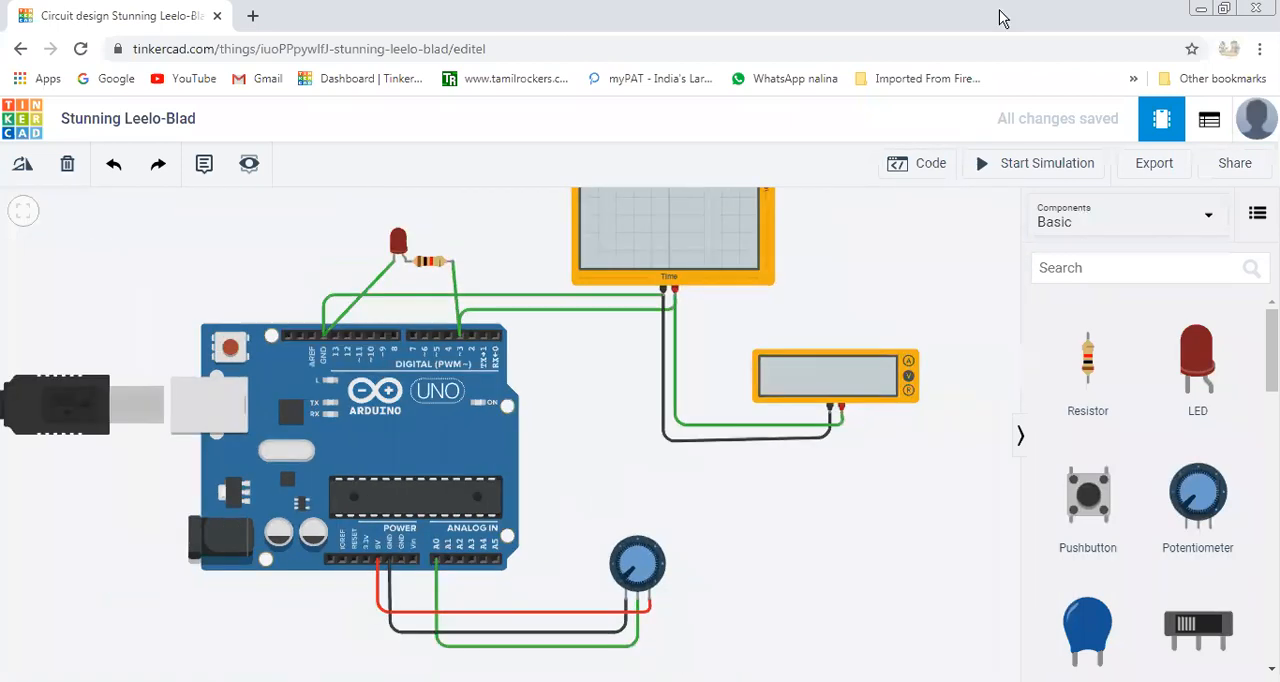
Delete the old block that sets pin 3 to 125 from the Arduino code and add a read analog pin A0 block.
click(934, 175)
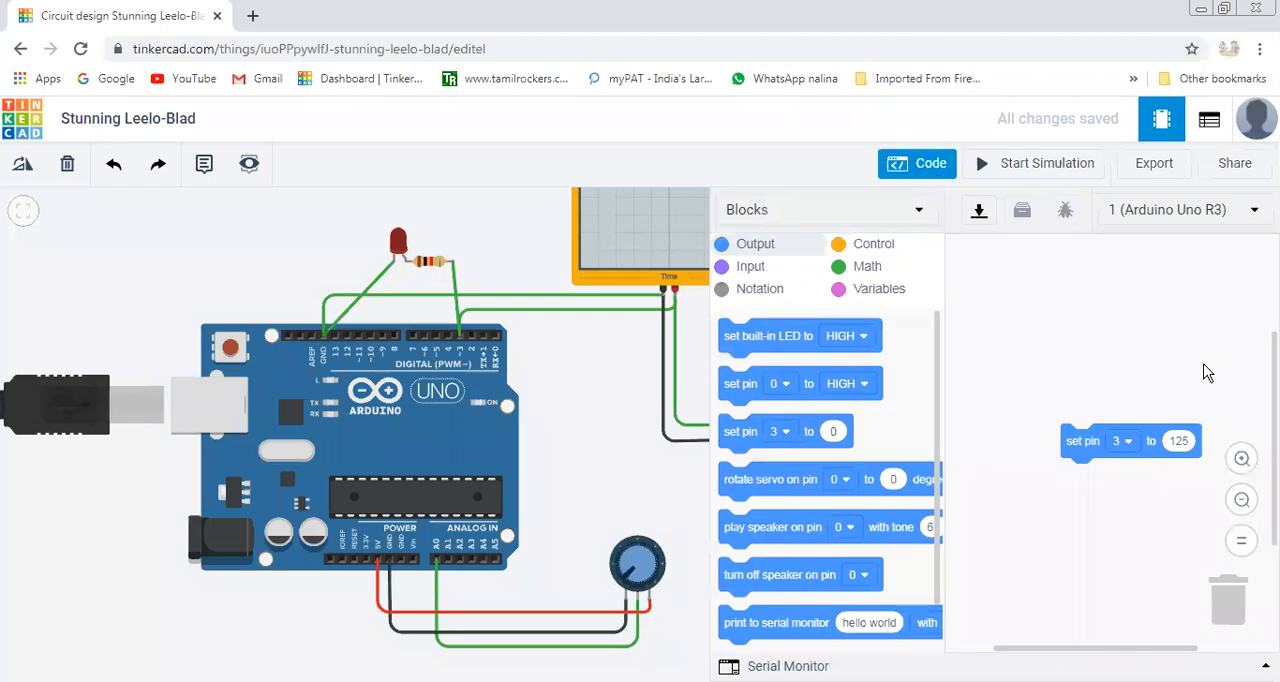
drag(1085, 438, 1216, 610)
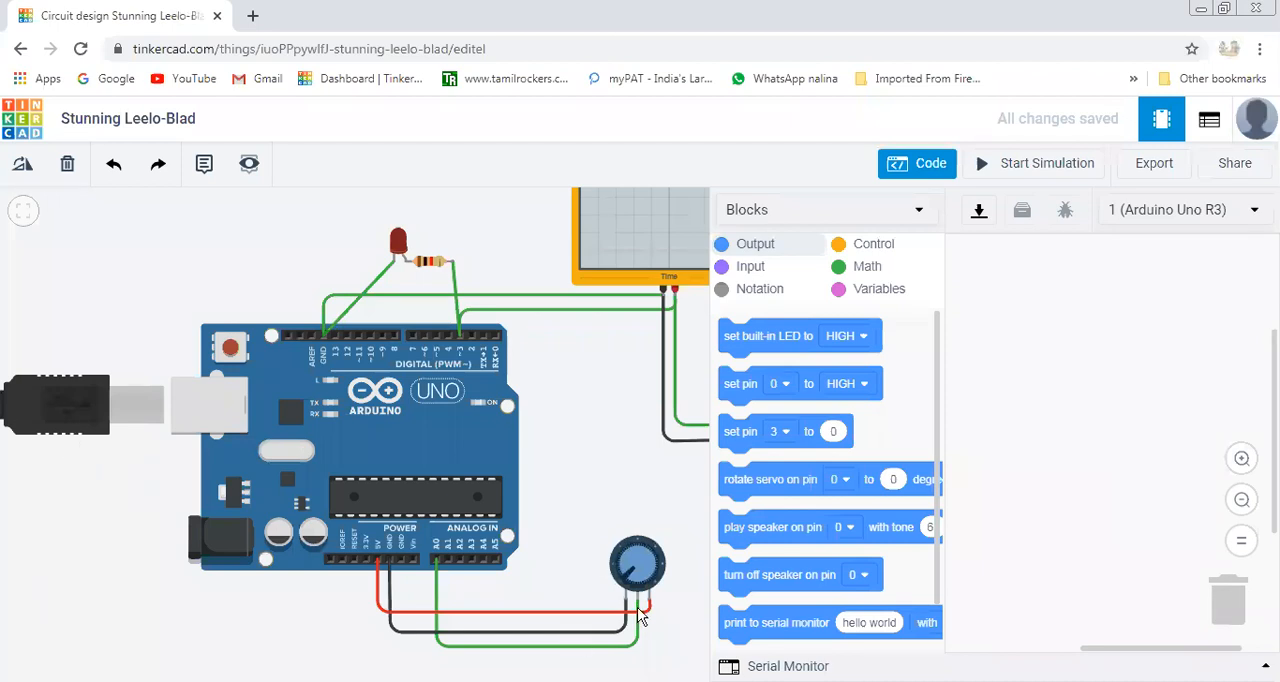
click(752, 268)
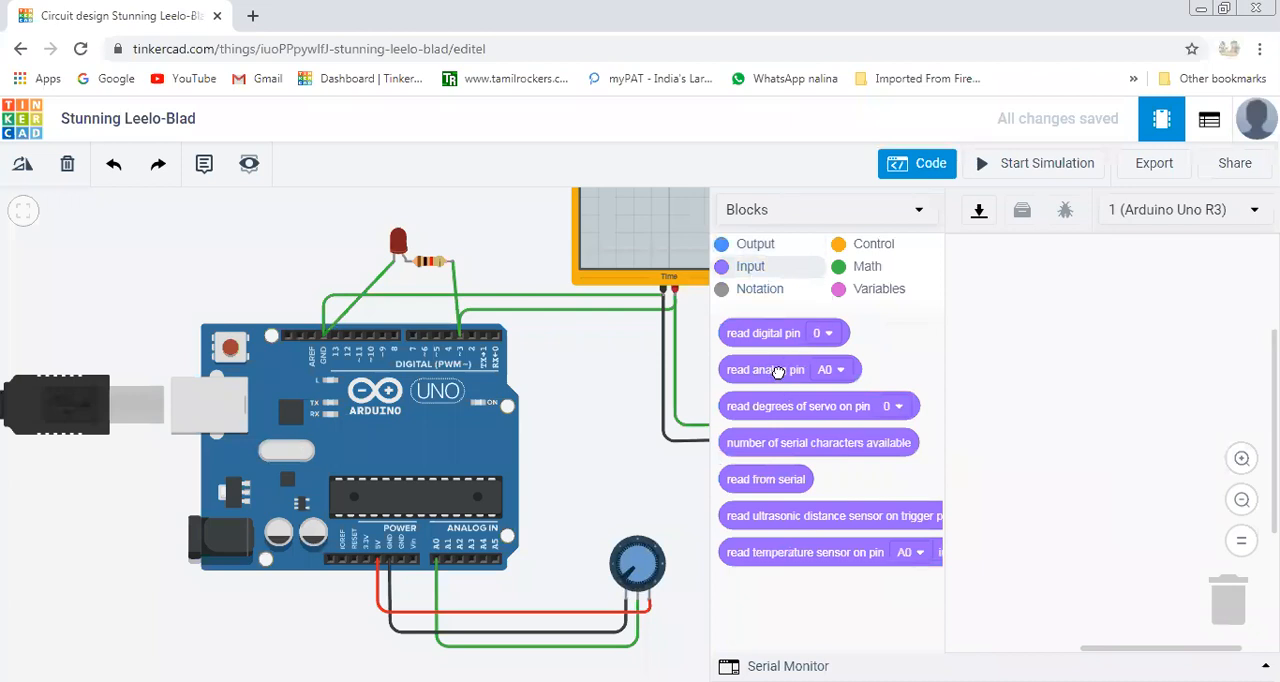
drag(780, 370, 1090, 281)
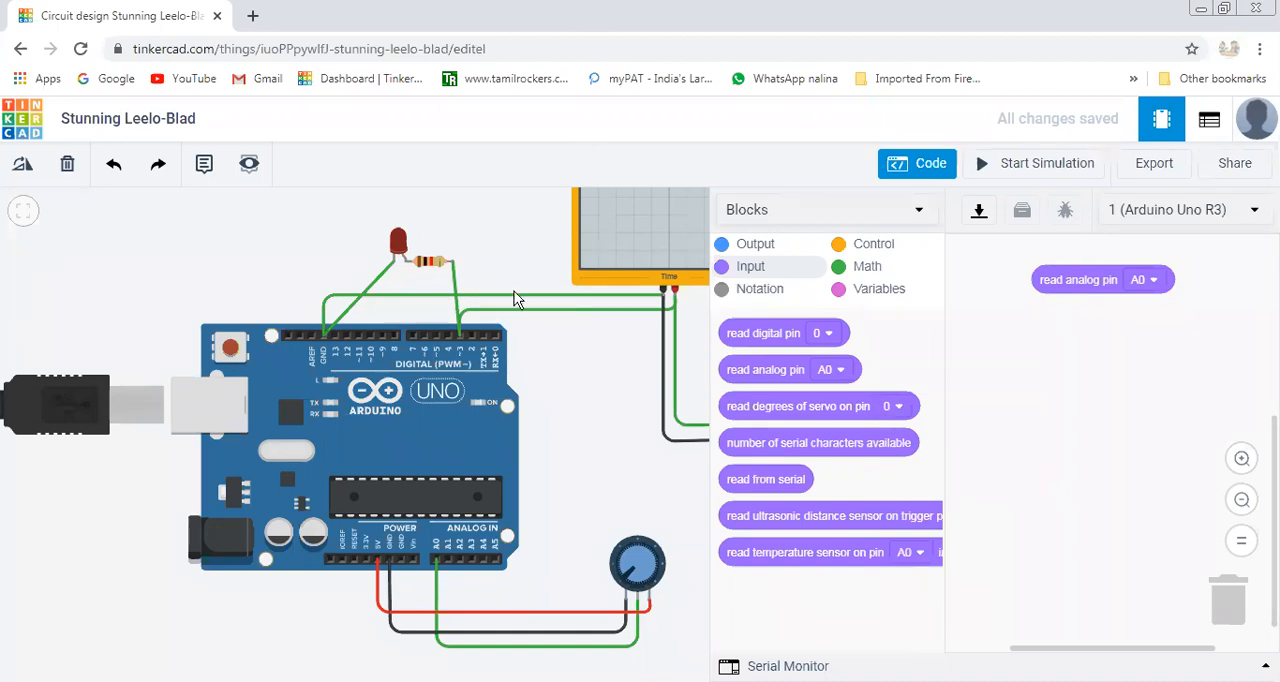
Add a PWM output block for pin 3 and insert the read analog pin A0 block as its value.
click(752, 245)
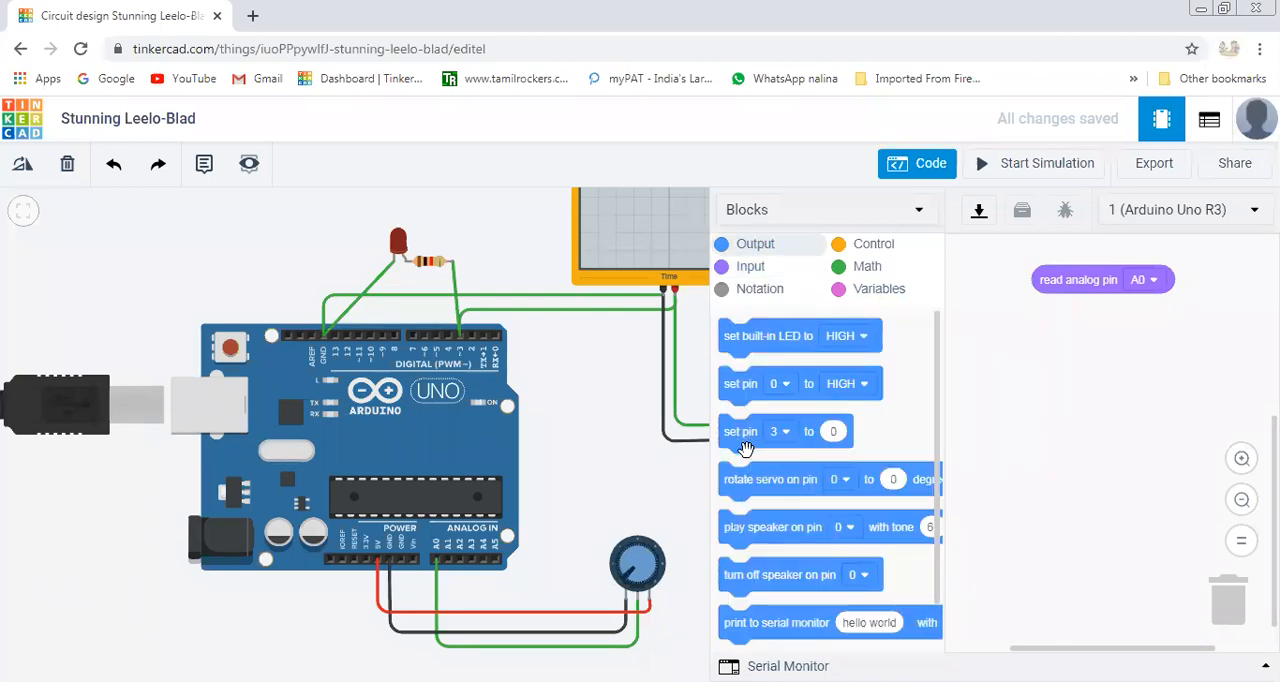
drag(748, 432, 1047, 345)
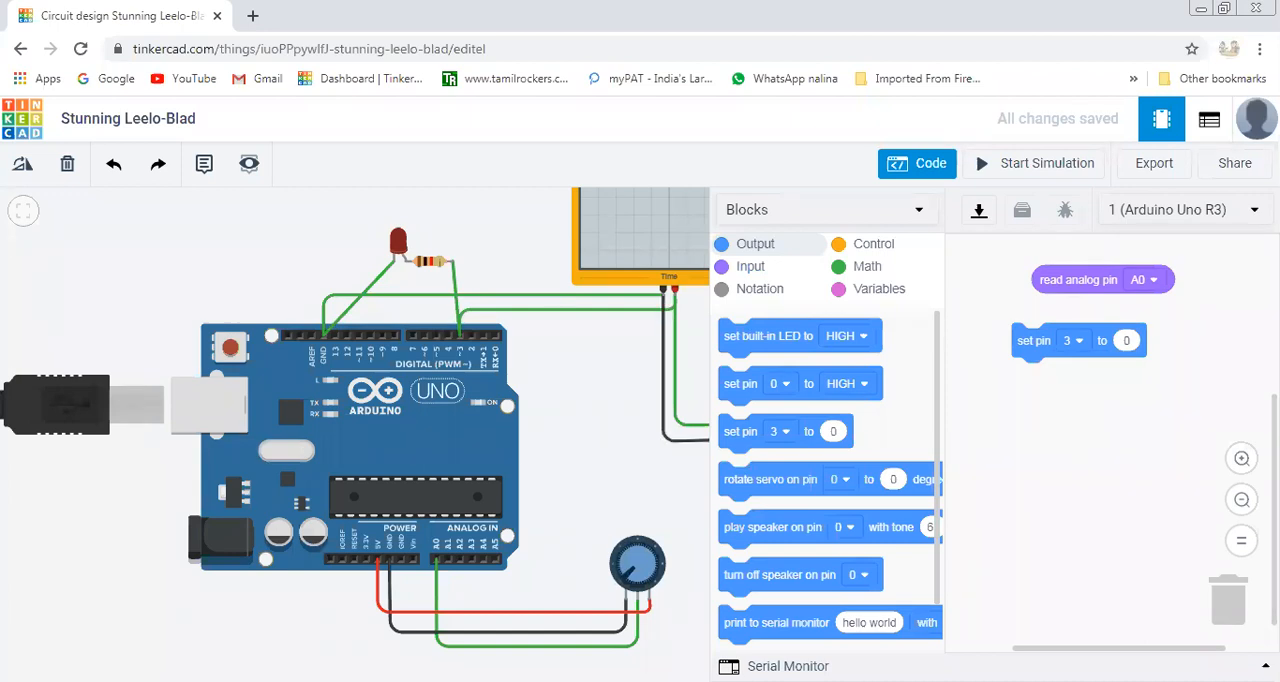
drag(1106, 277, 1188, 338)
drag(1040, 333, 1003, 283)
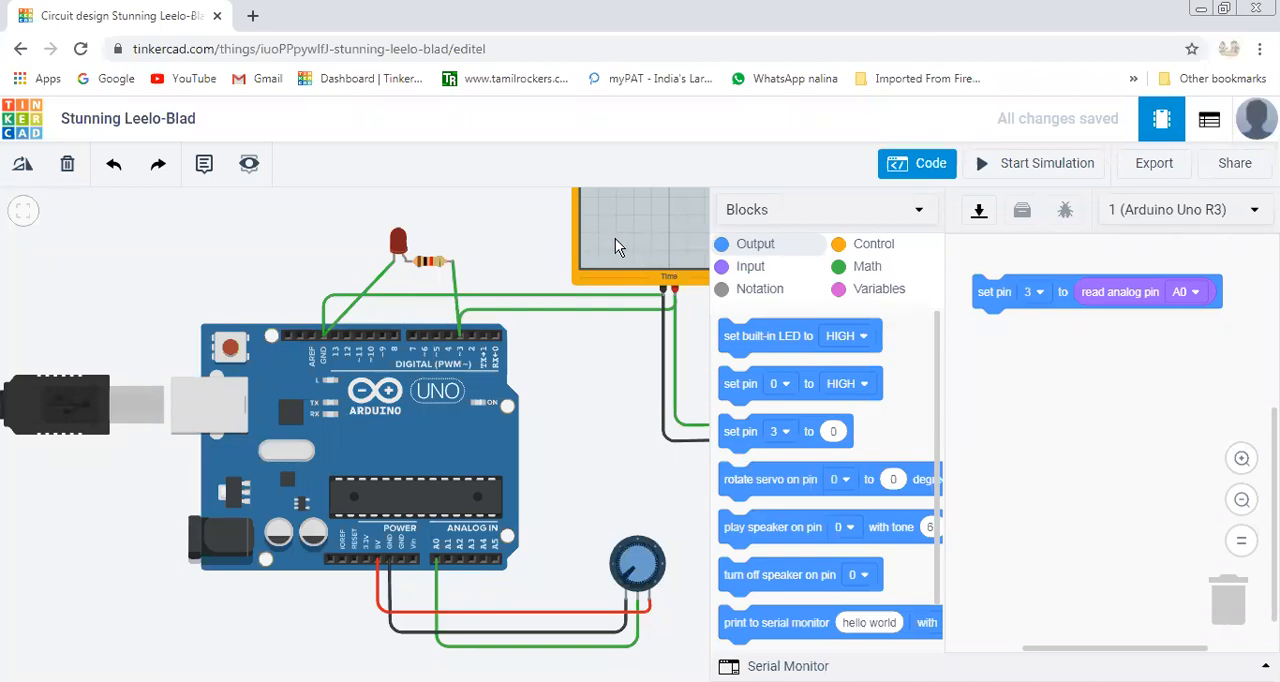
Detach the analog read block from the pin 3 block and insert it as the input of a new map block.
drag(1122, 292, 1092, 452)
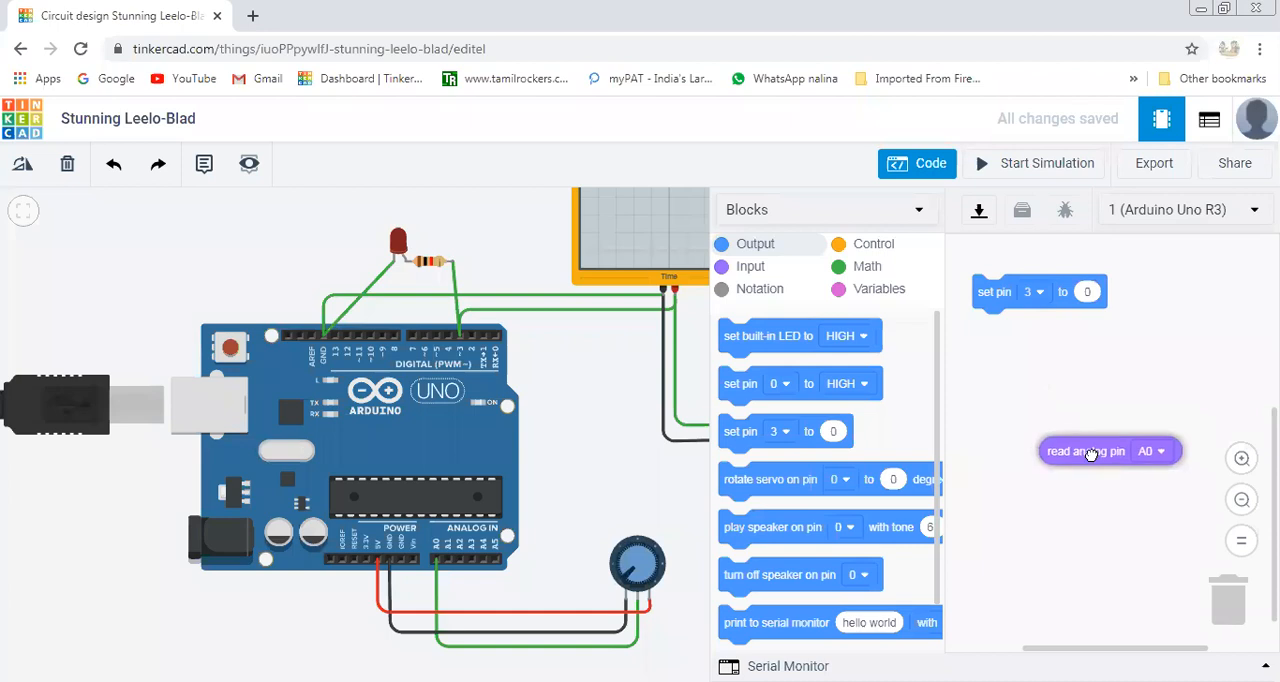
click(858, 250)
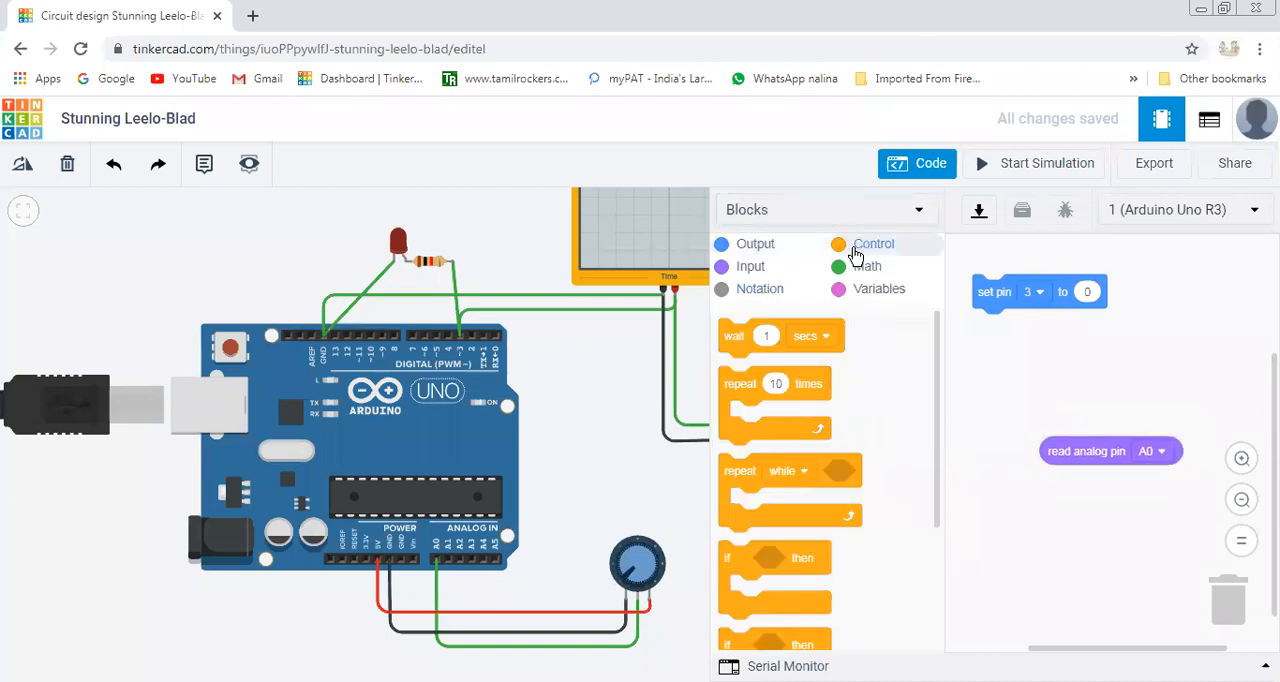
click(865, 269)
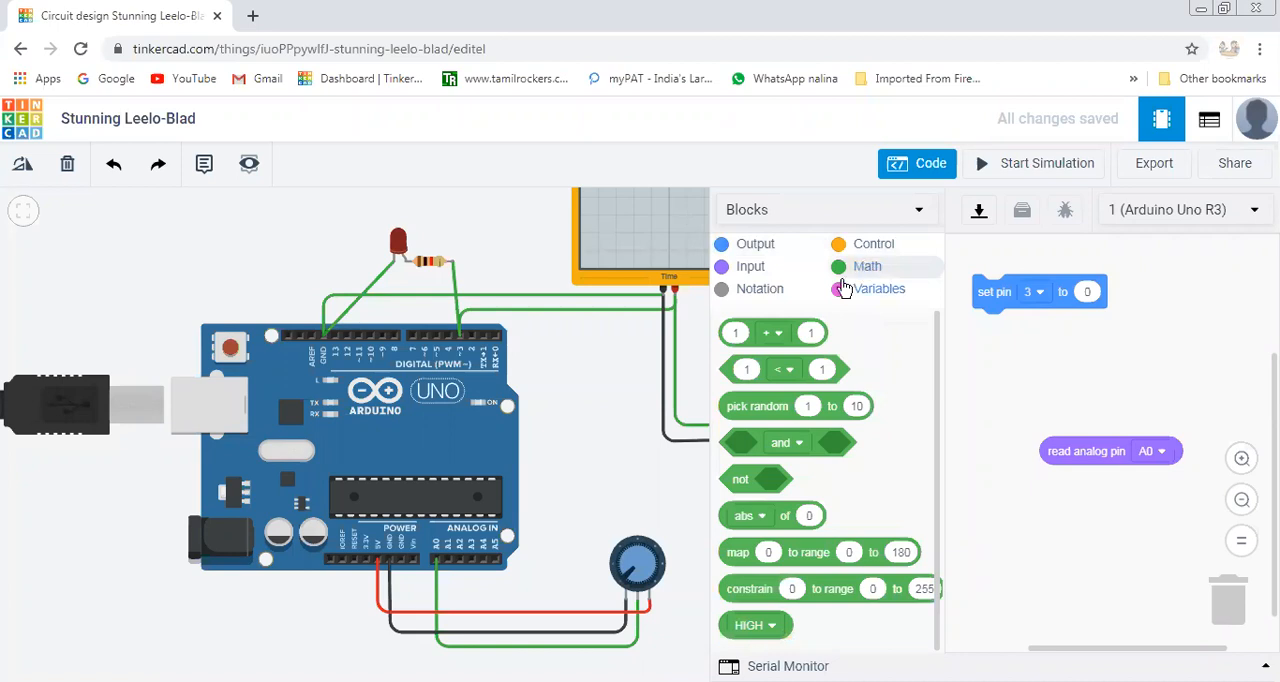
drag(792, 555, 1056, 369)
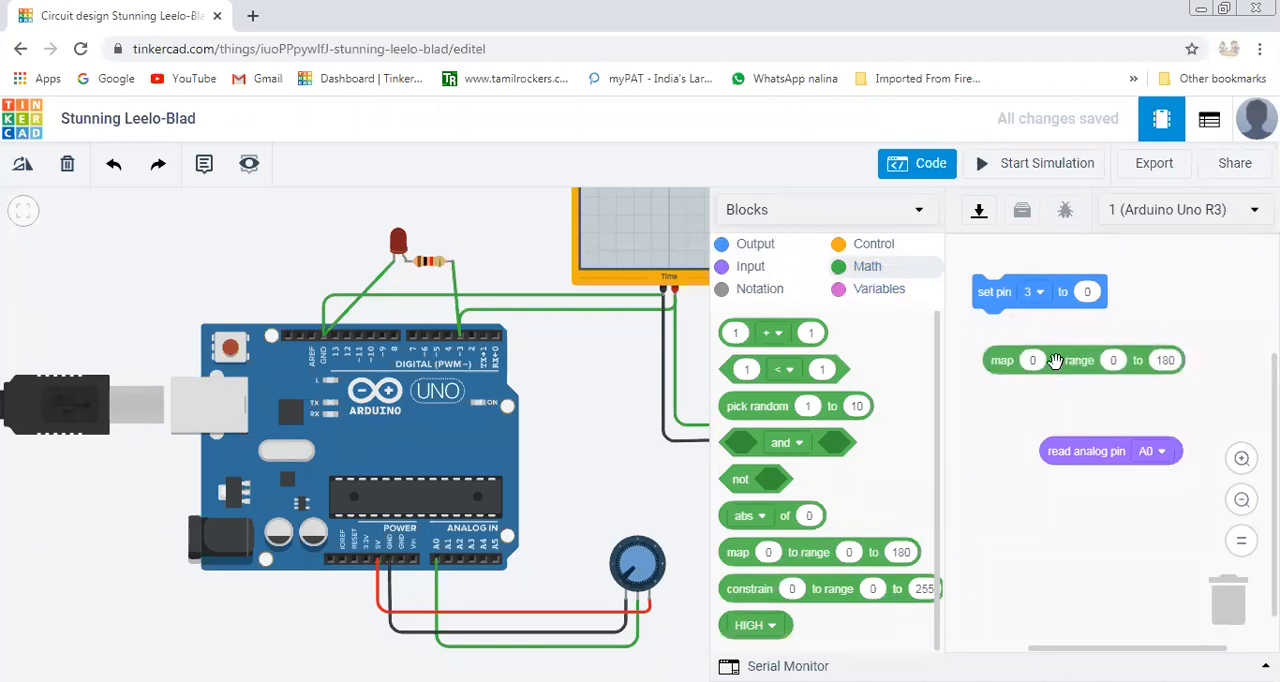
drag(1106, 452, 1080, 360)
Set the map block's upper range limit to 255 and insert the map block as the value of the pin 3 block.
drag(1104, 648, 1169, 651)
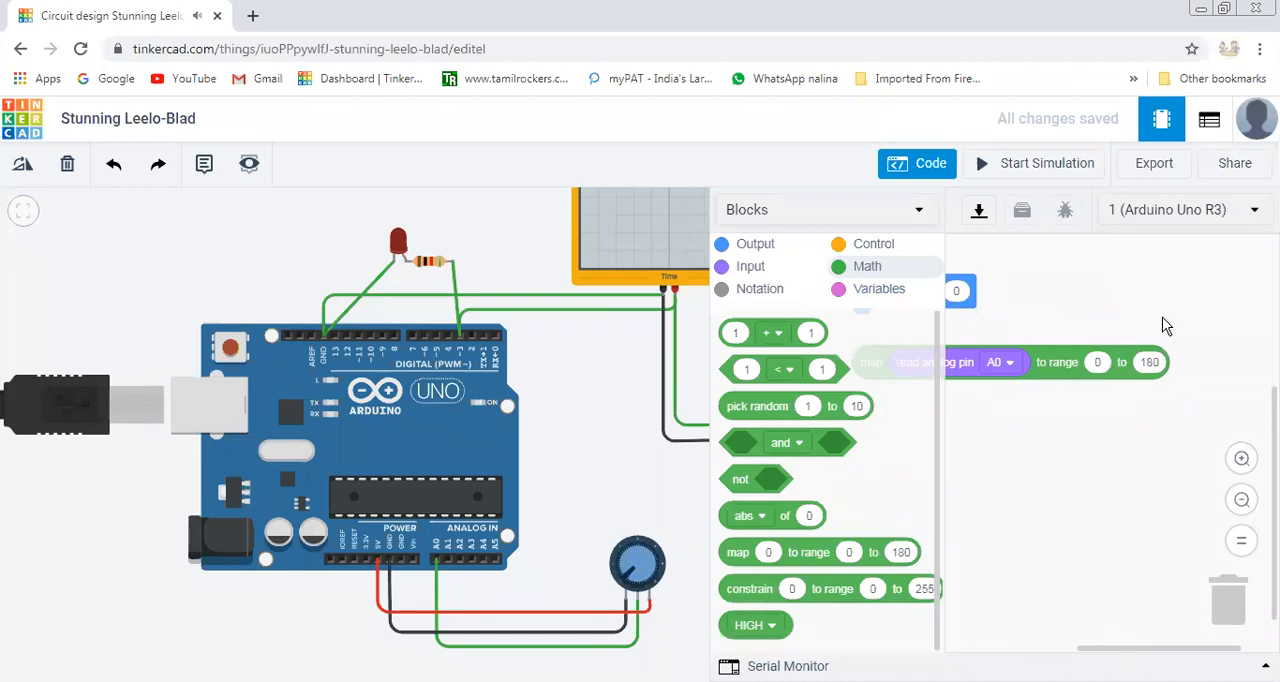
click(1155, 363)
text(255)
click(1148, 528)
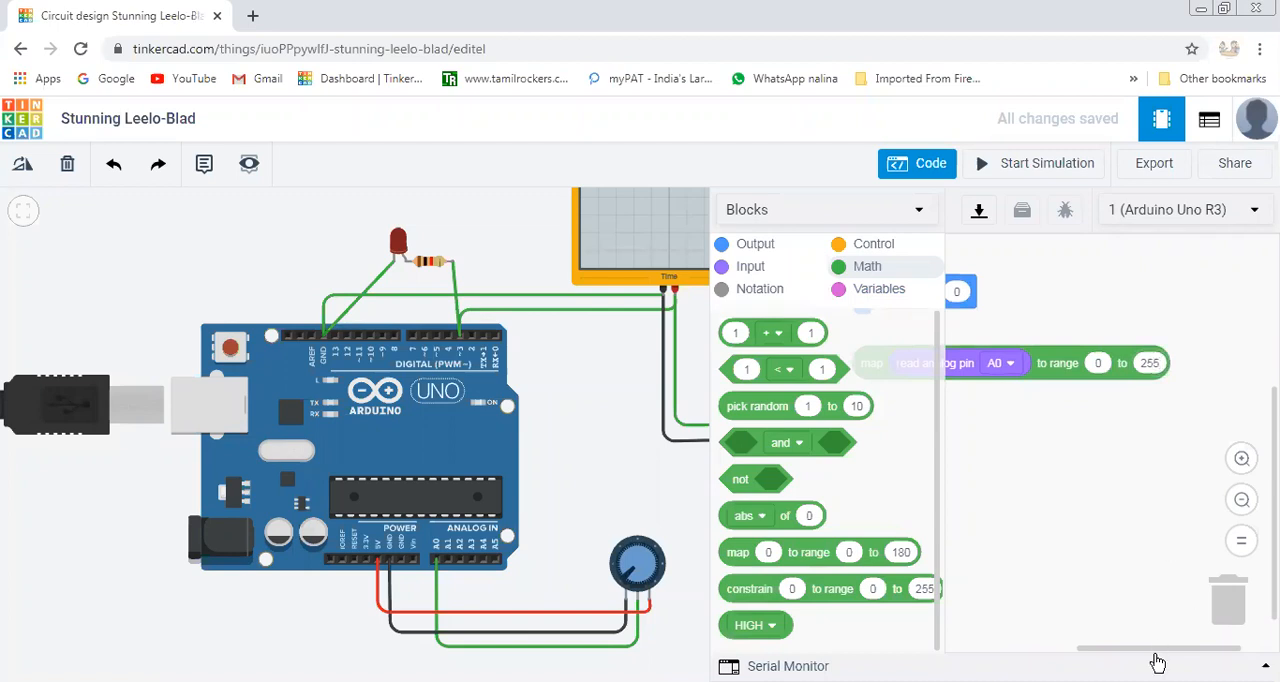
drag(1163, 658, 1123, 659)
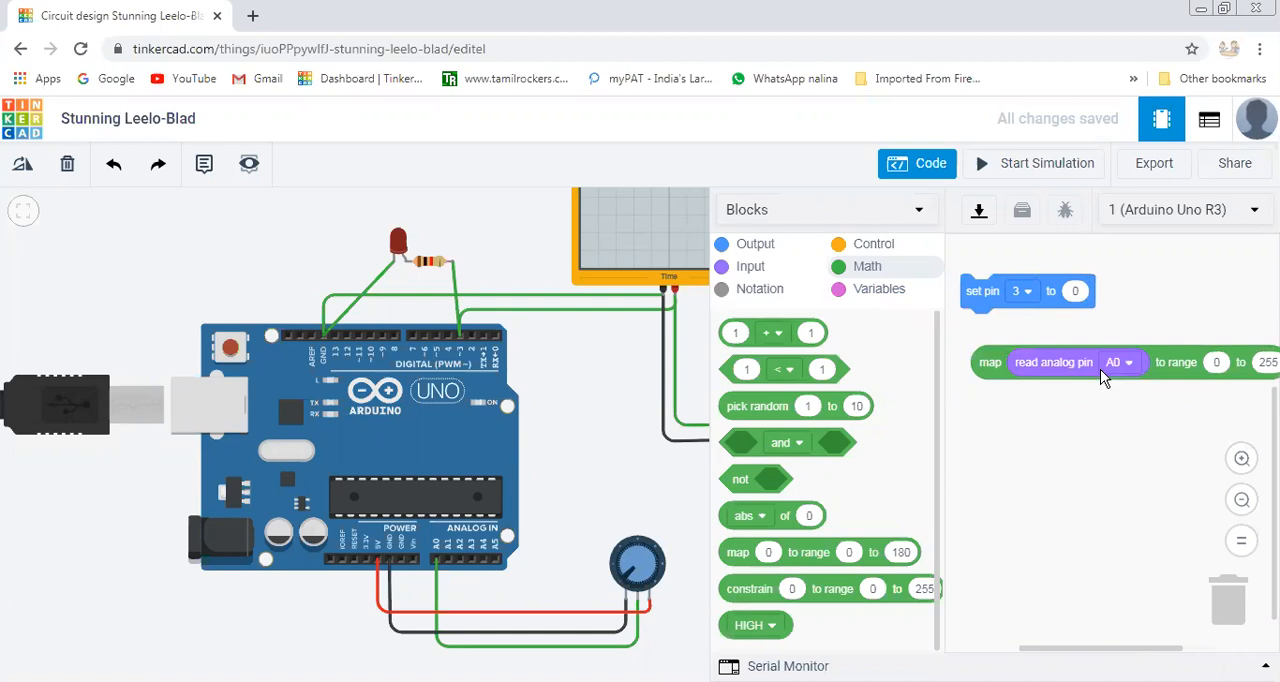
drag(1151, 376, 1240, 304)
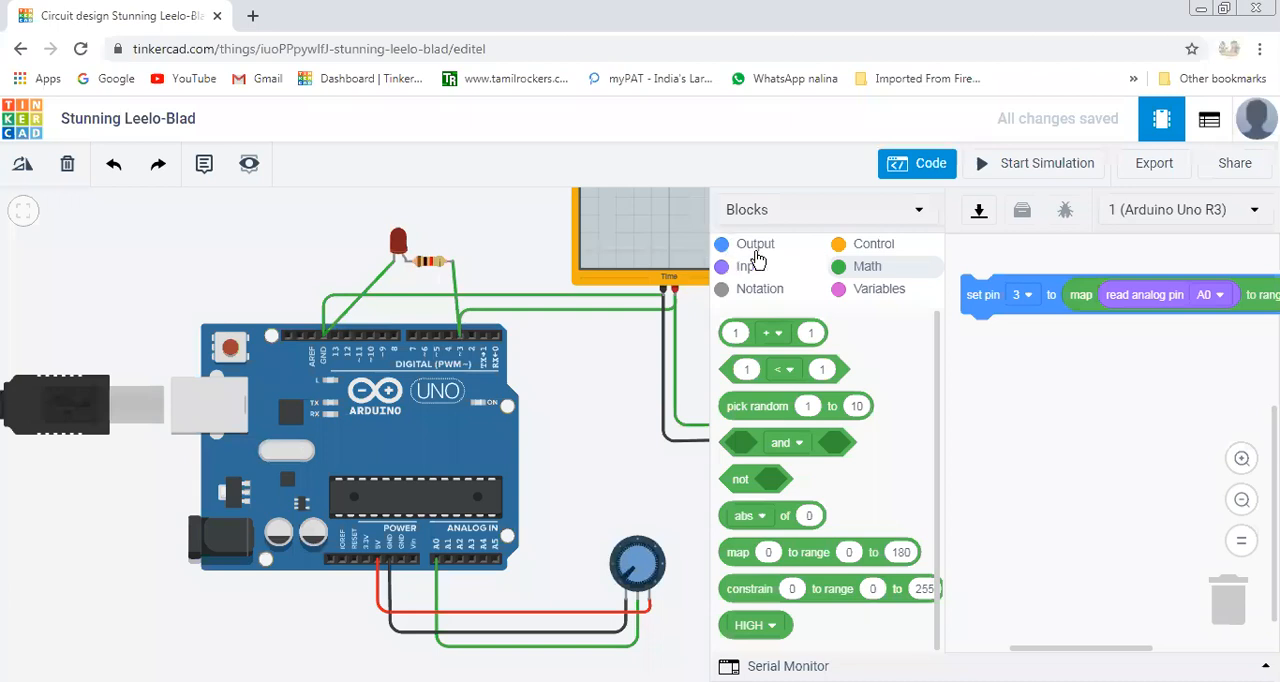
Add a print to serial monitor block directly beneath the set pin 3 block.
mouse_move(1030, 657)
mouse_down()
mouse_move(1014, 651)
mouse_move(1030, 651)
mouse_up()
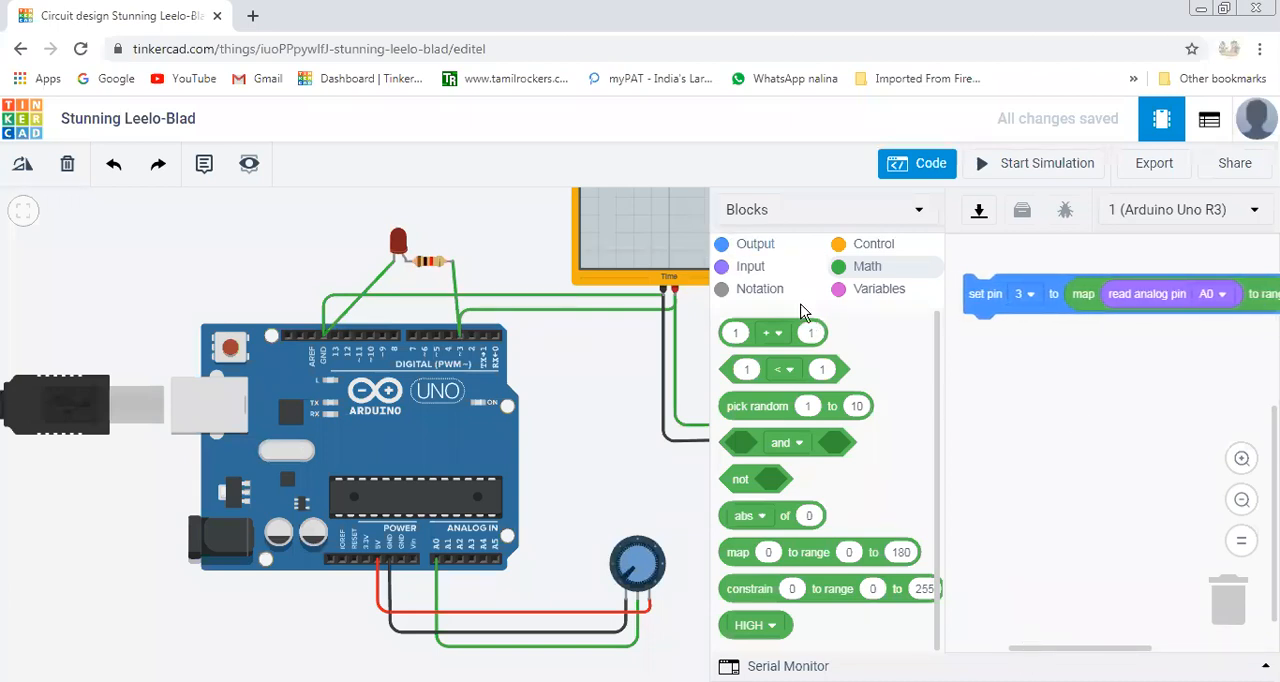
click(757, 250)
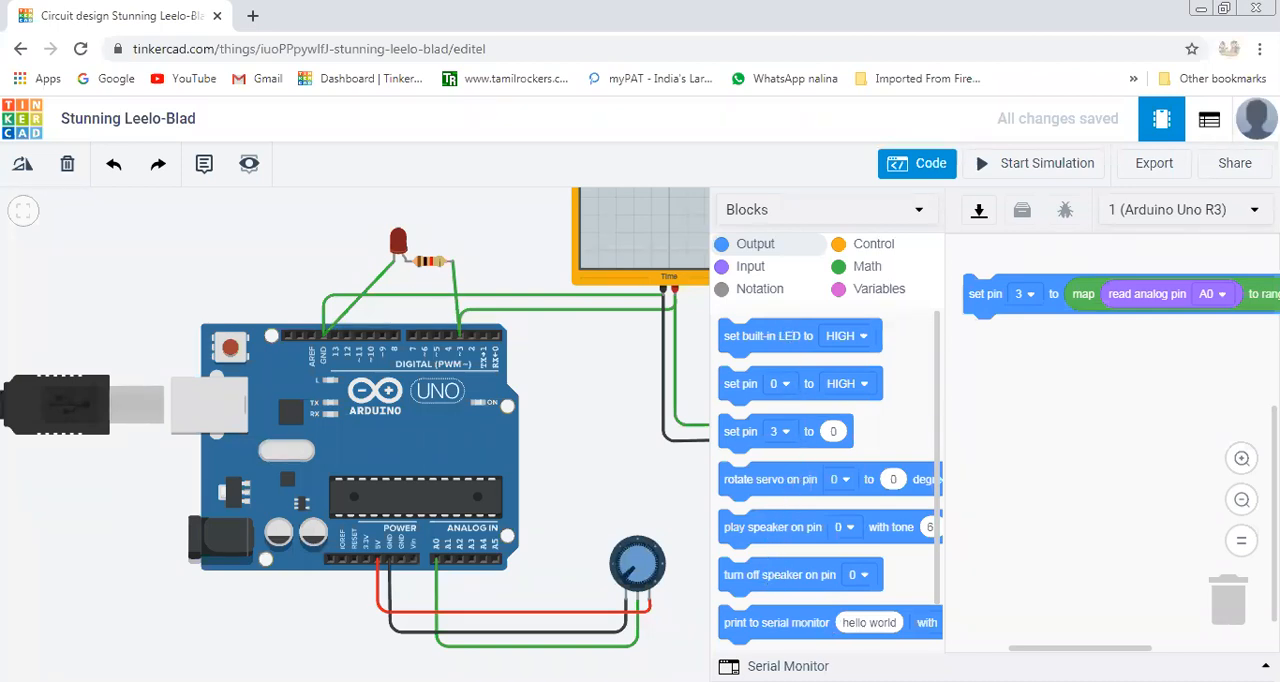
drag(778, 623, 1027, 333)
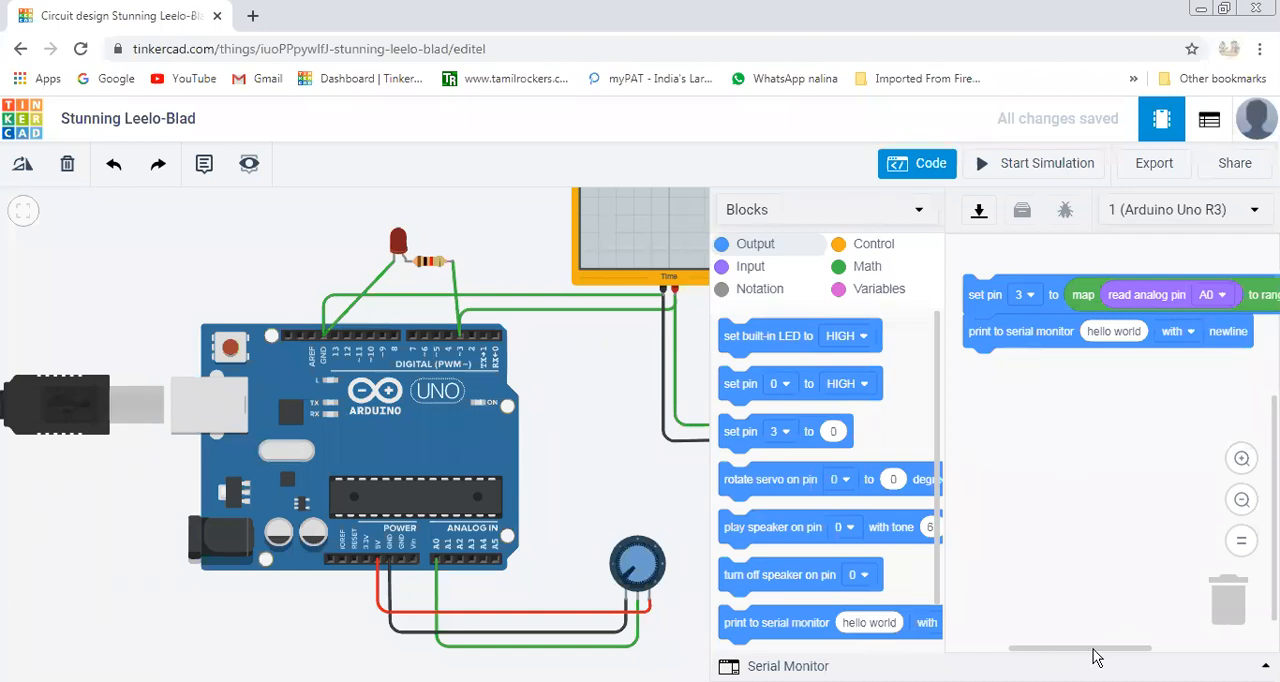
drag(1112, 657, 1122, 657)
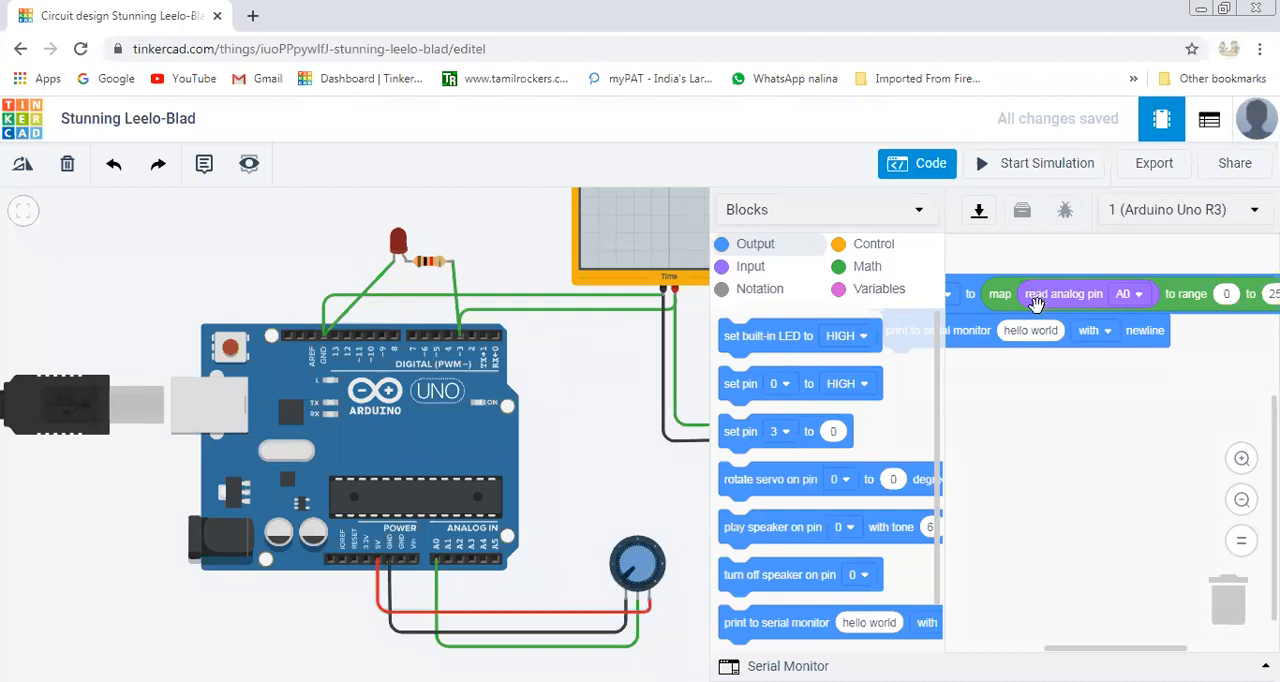
mouse_move(1004, 295)
mouse_down()
mouse_move(1014, 312)
mouse_move(1003, 292)
mouse_up()
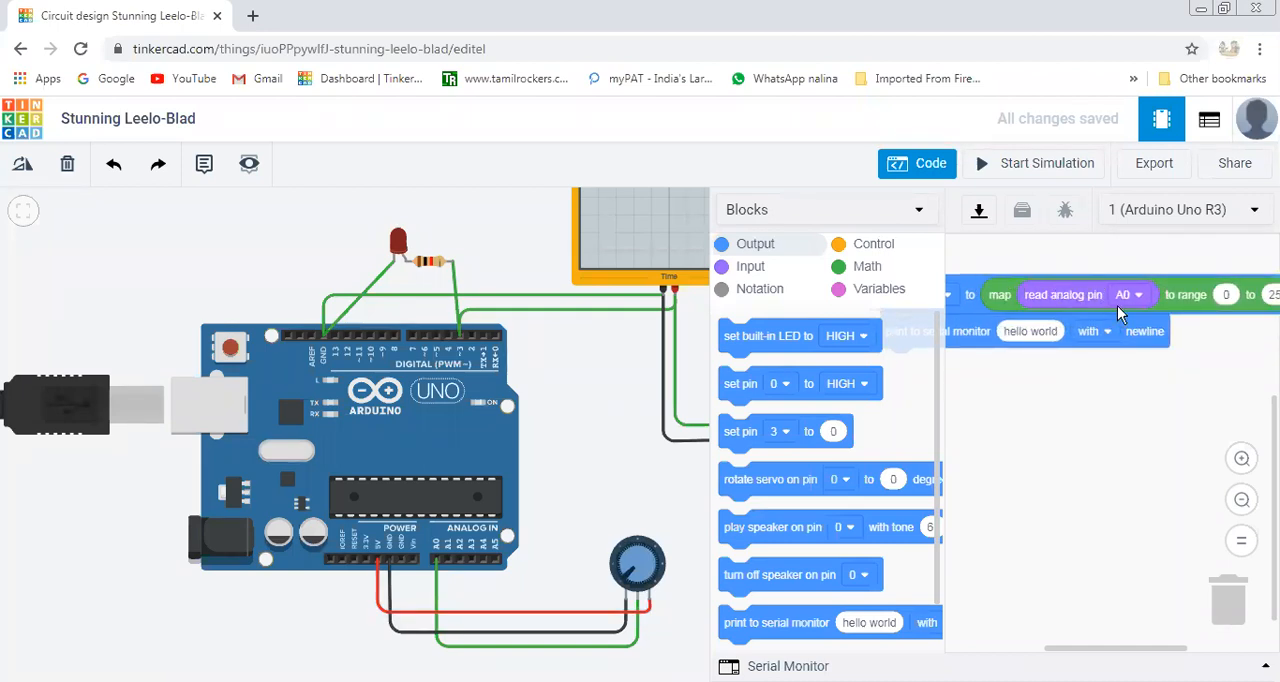
right_click(1092, 292)
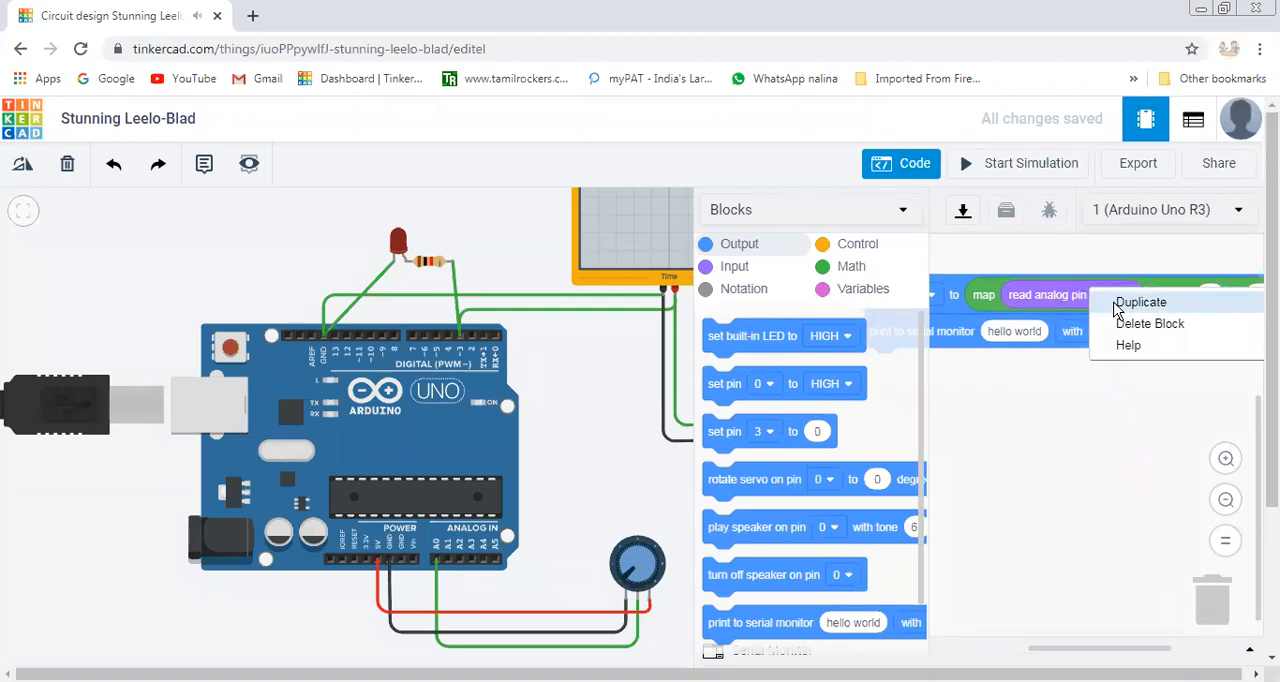
click(1118, 305)
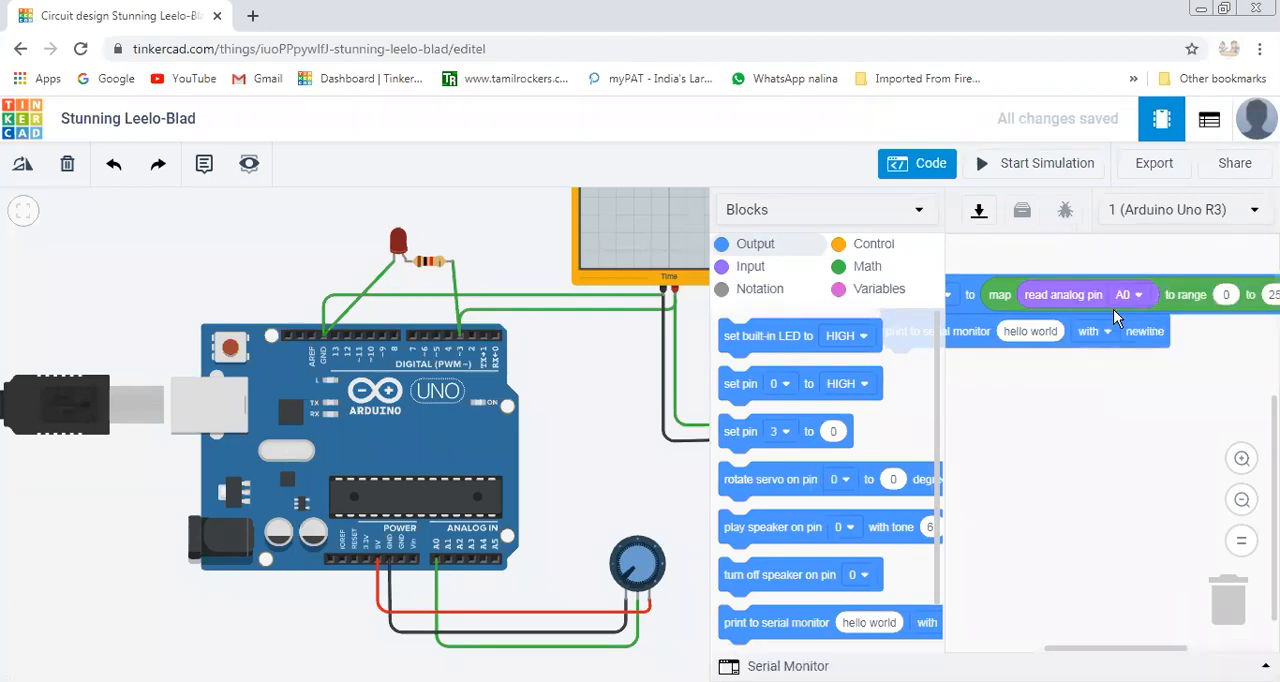
click(1016, 278)
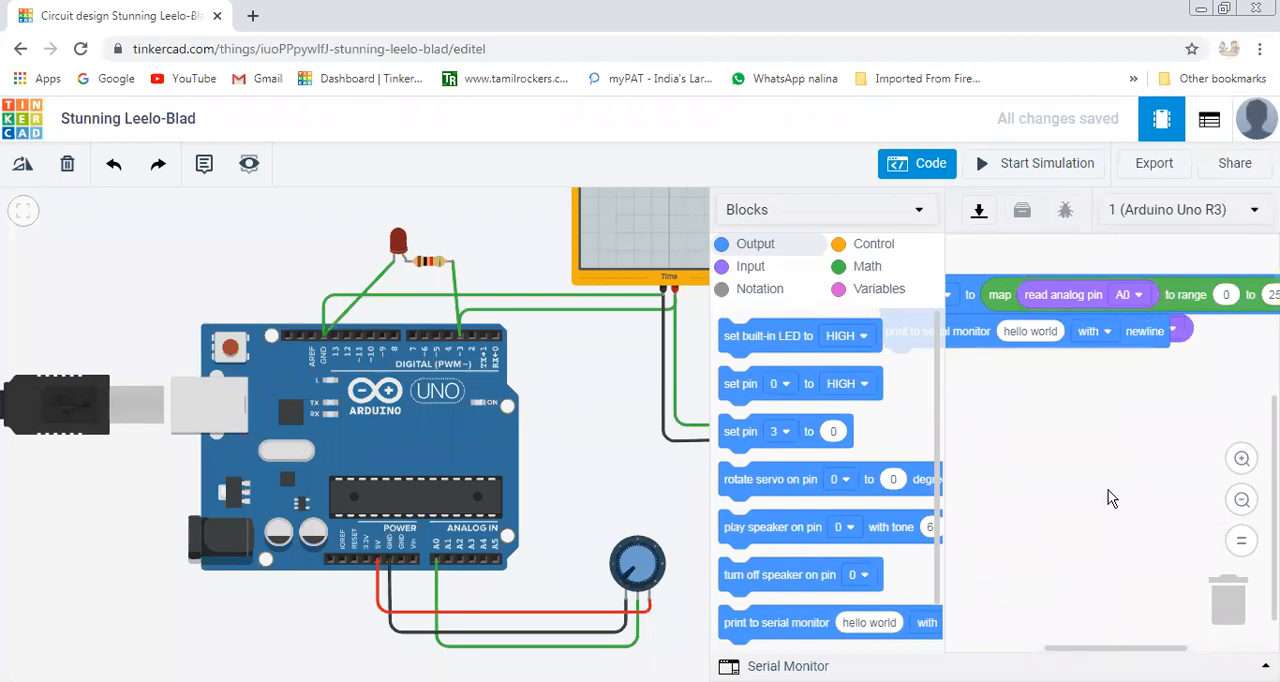
drag(1180, 331, 1240, 628)
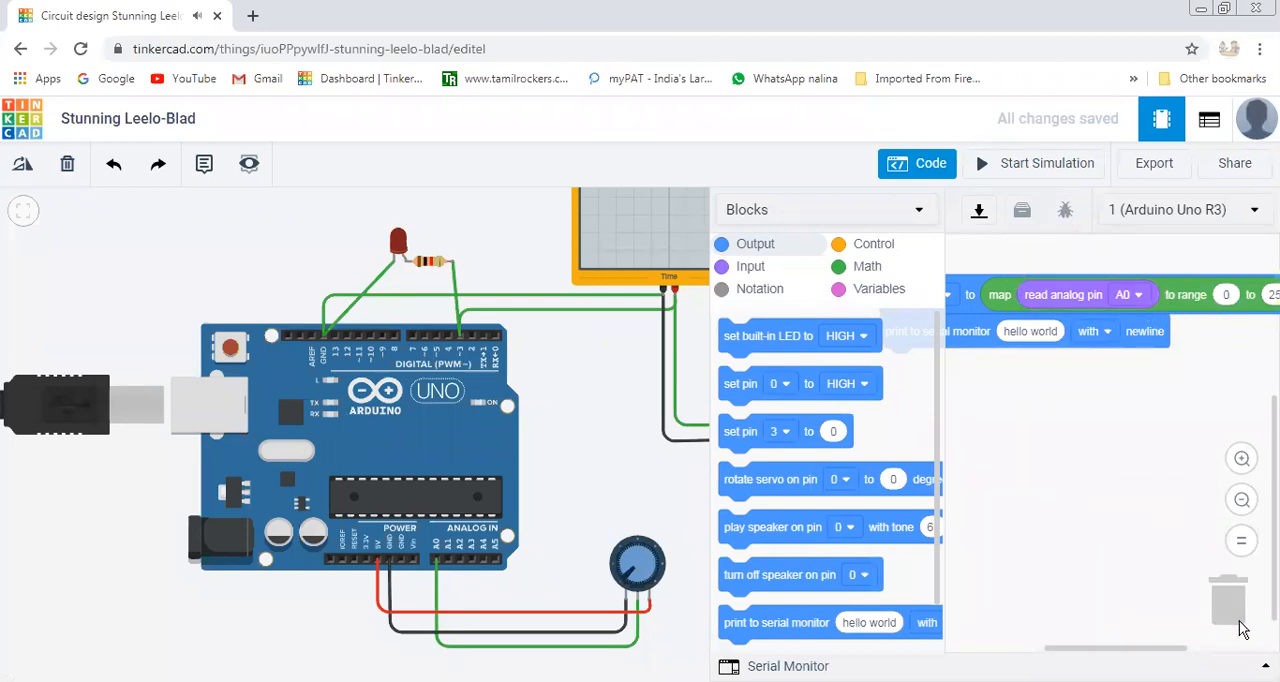
Duplicate the whole map block and insert the copy as the value printed to the serial monitor, replacing "hello world".
right_click(996, 285)
click(1012, 296)
drag(1032, 407, 1036, 341)
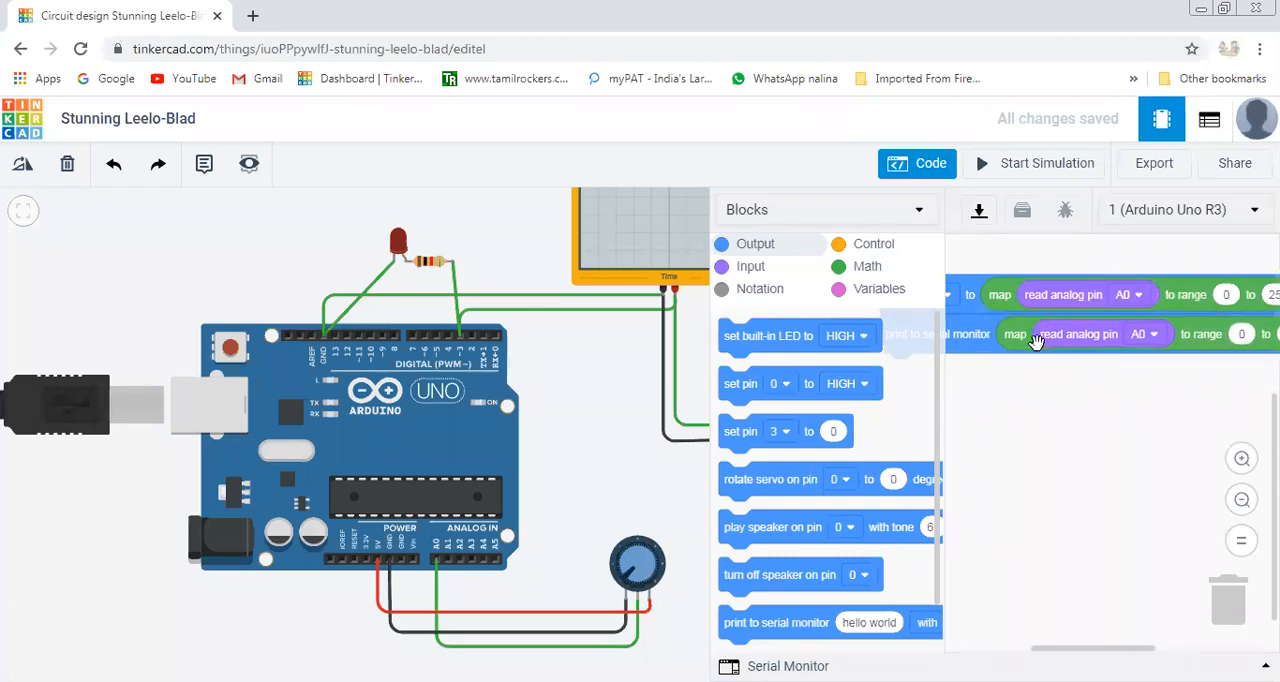
drag(1110, 650, 1066, 651)
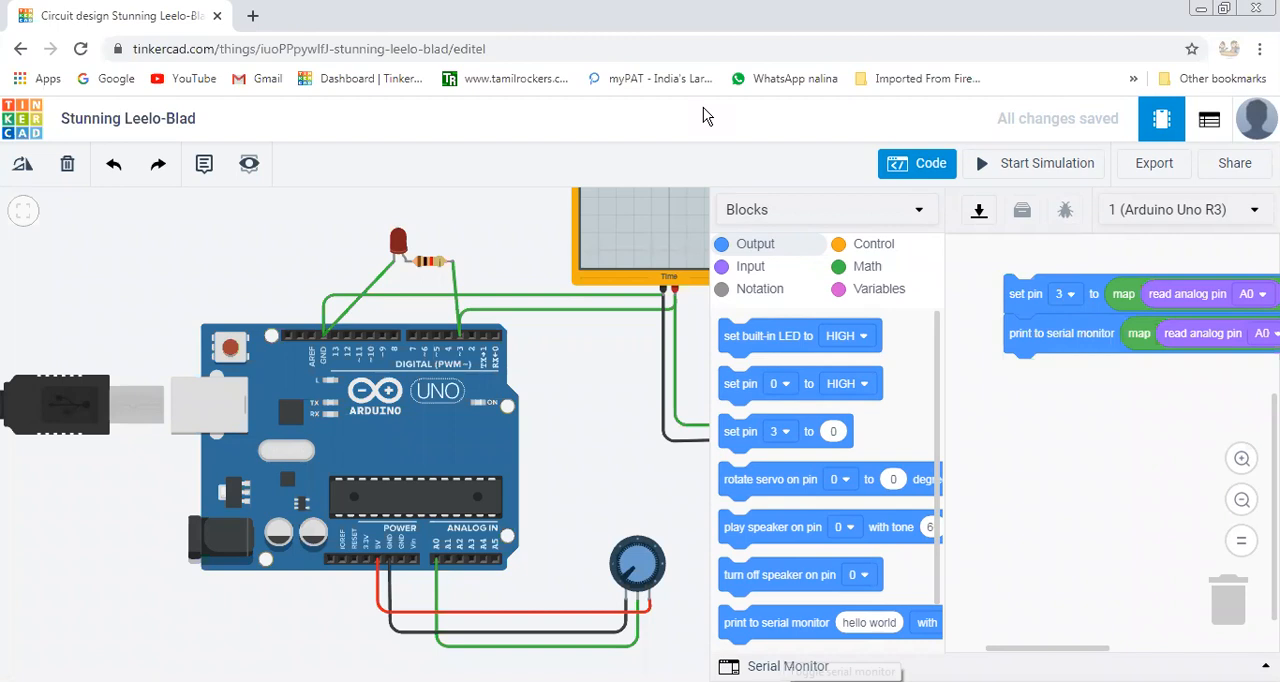
Close the code editor, keeping the Blocks editing mode, and return to the components view.
click(916, 212)
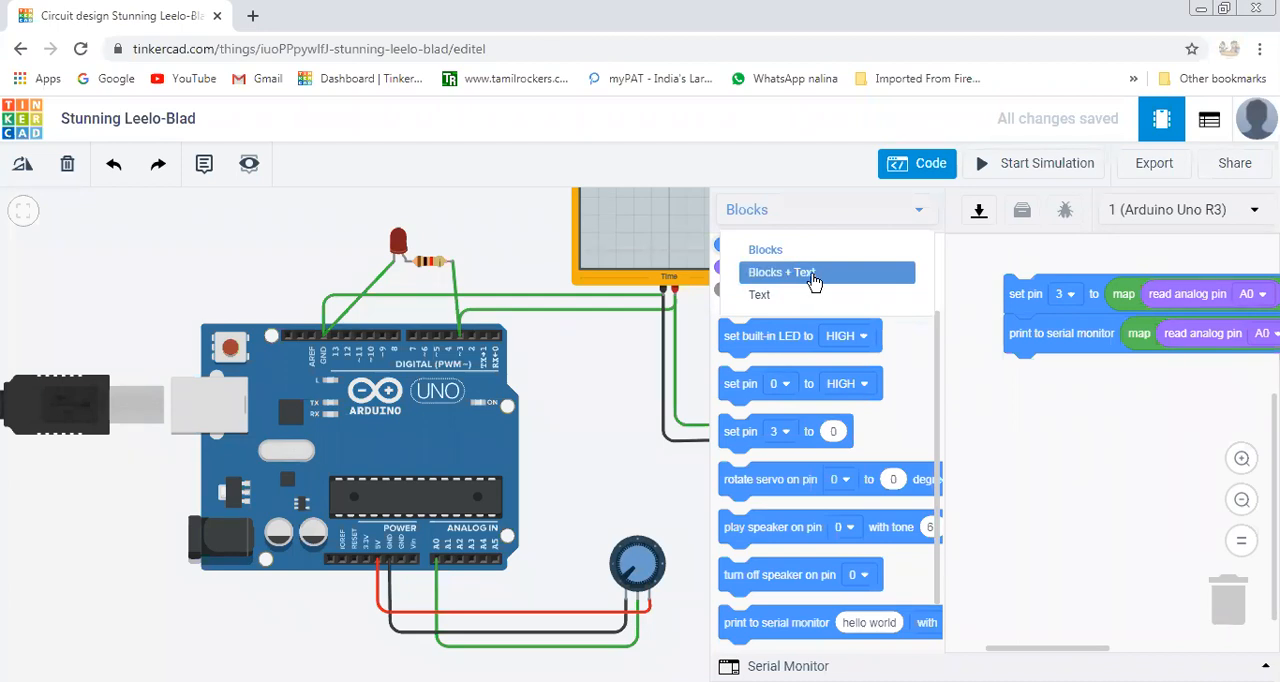
click(1123, 477)
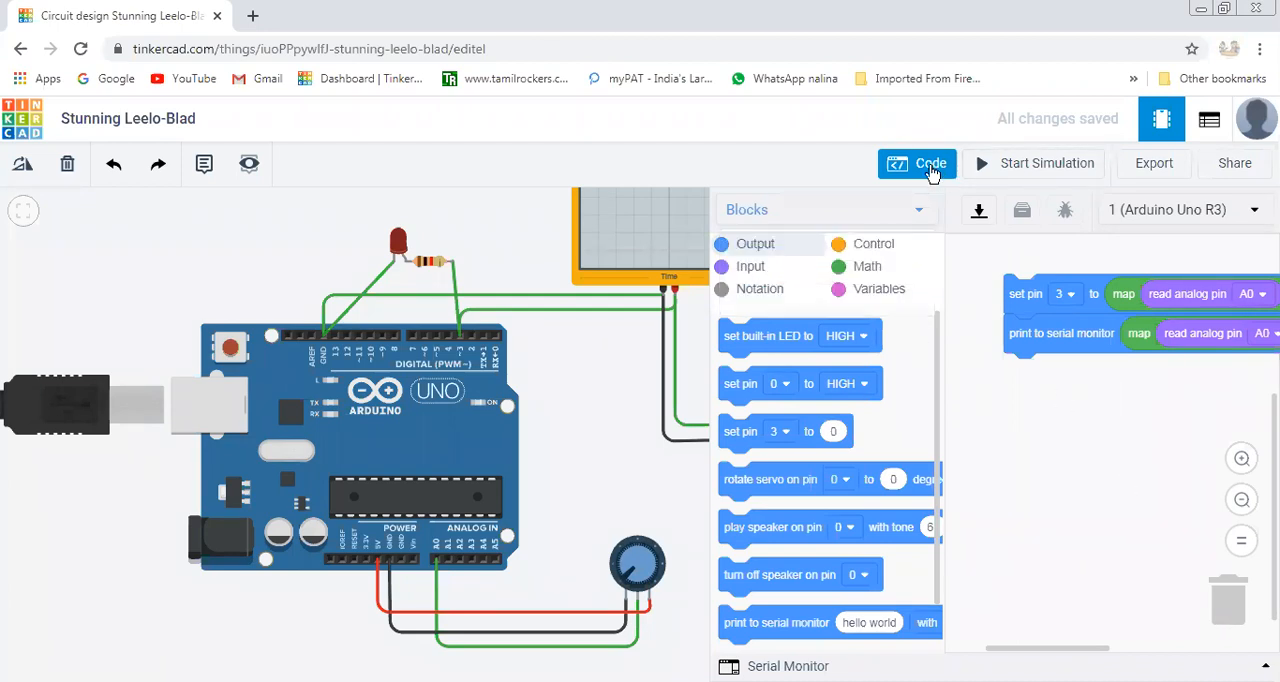
click(930, 168)
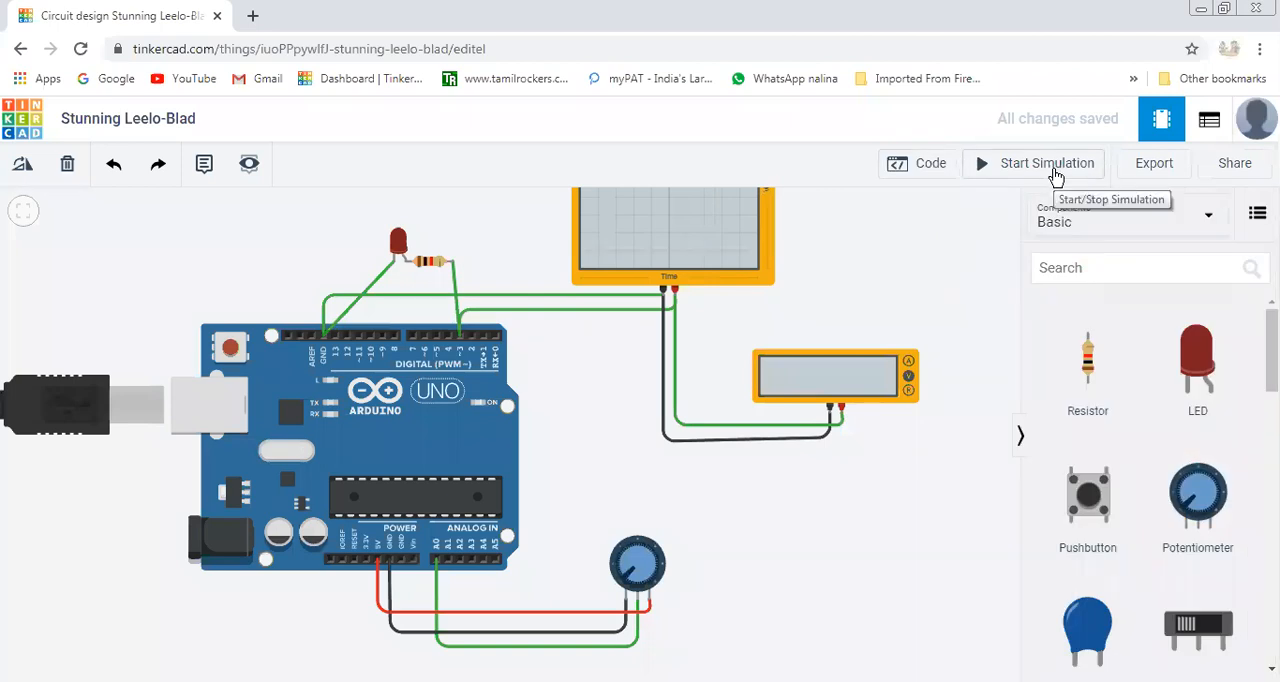
Start simulating the LED circuit with the whole circuit in view, including the potentiometer, oscilloscope and multimeter.
scroll(918, 511, down, 1)
scroll(918, 511, up, 1)
scroll(918, 511, down, 3)
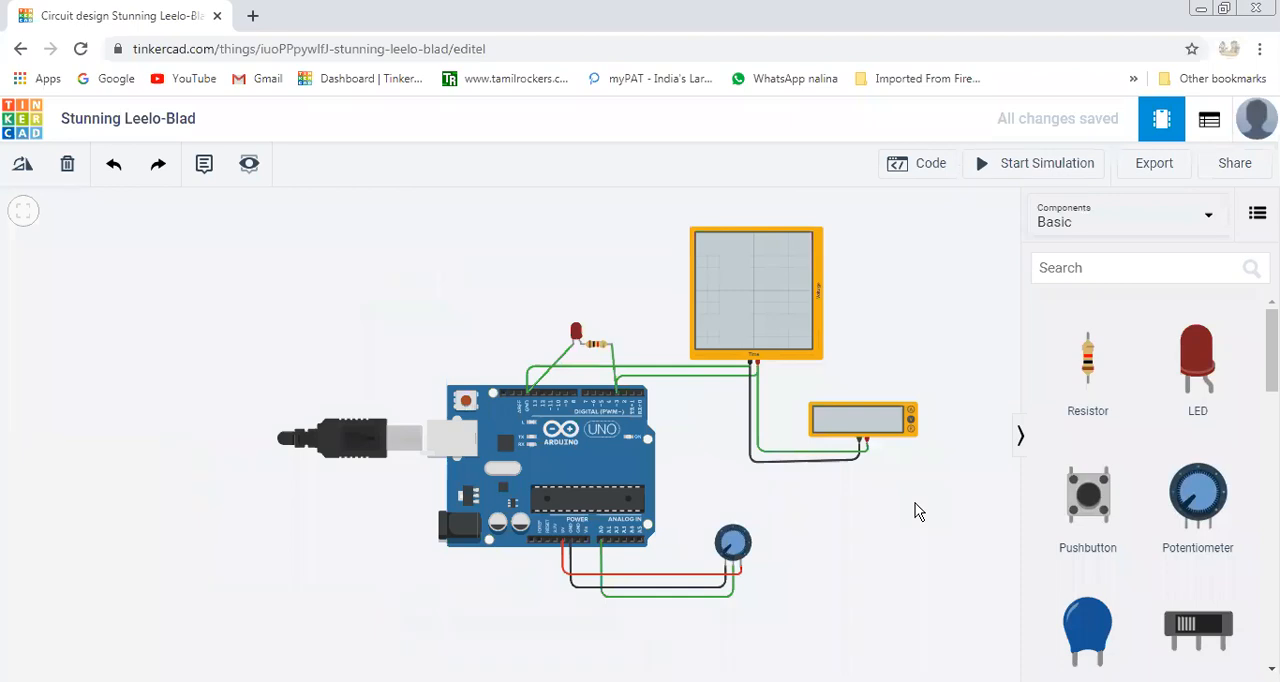
click(1048, 170)
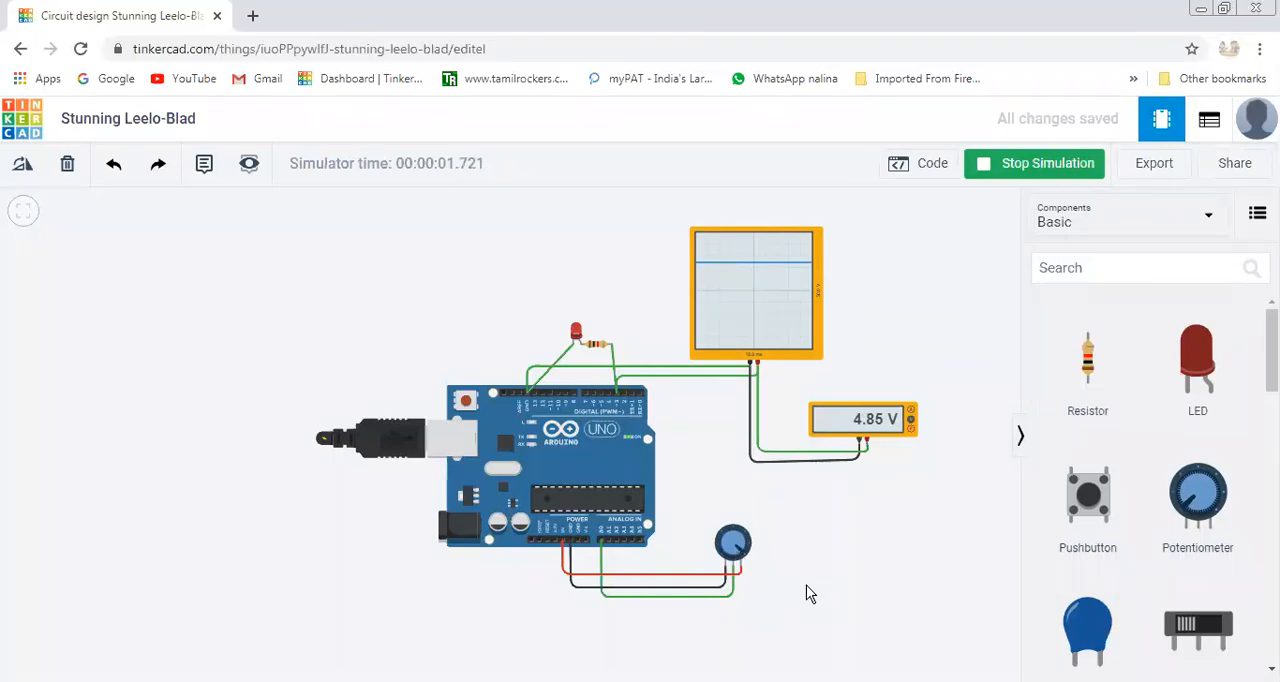
scroll(806, 586, up, 1)
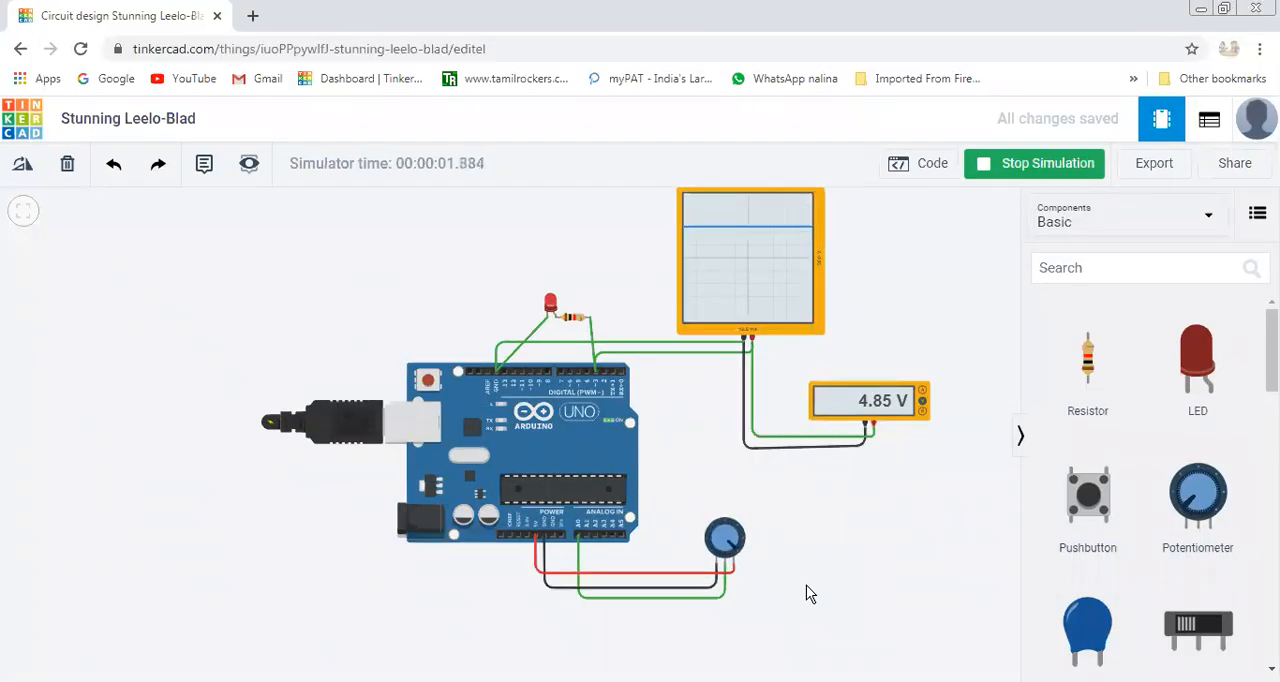
scroll(806, 585, down, 1)
drag(908, 272, 866, 344)
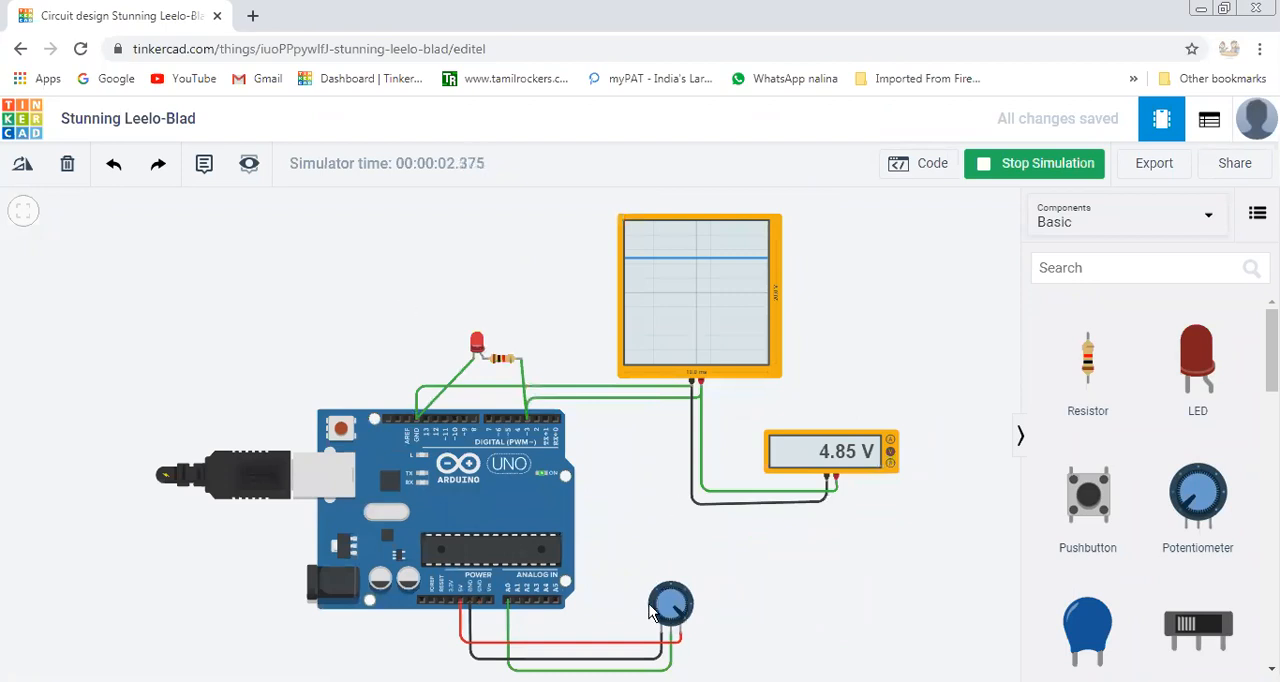
Turn the potentiometer knob back and forth to vary the LED's brightness, and stop the simulation.
mouse_move(678, 614)
mouse_down()
mouse_move(682, 628)
mouse_move(926, 458)
mouse_move(750, 476)
mouse_up()
mouse_move(682, 612)
mouse_down()
mouse_move(655, 620)
mouse_move(668, 603)
mouse_move(683, 622)
mouse_up()
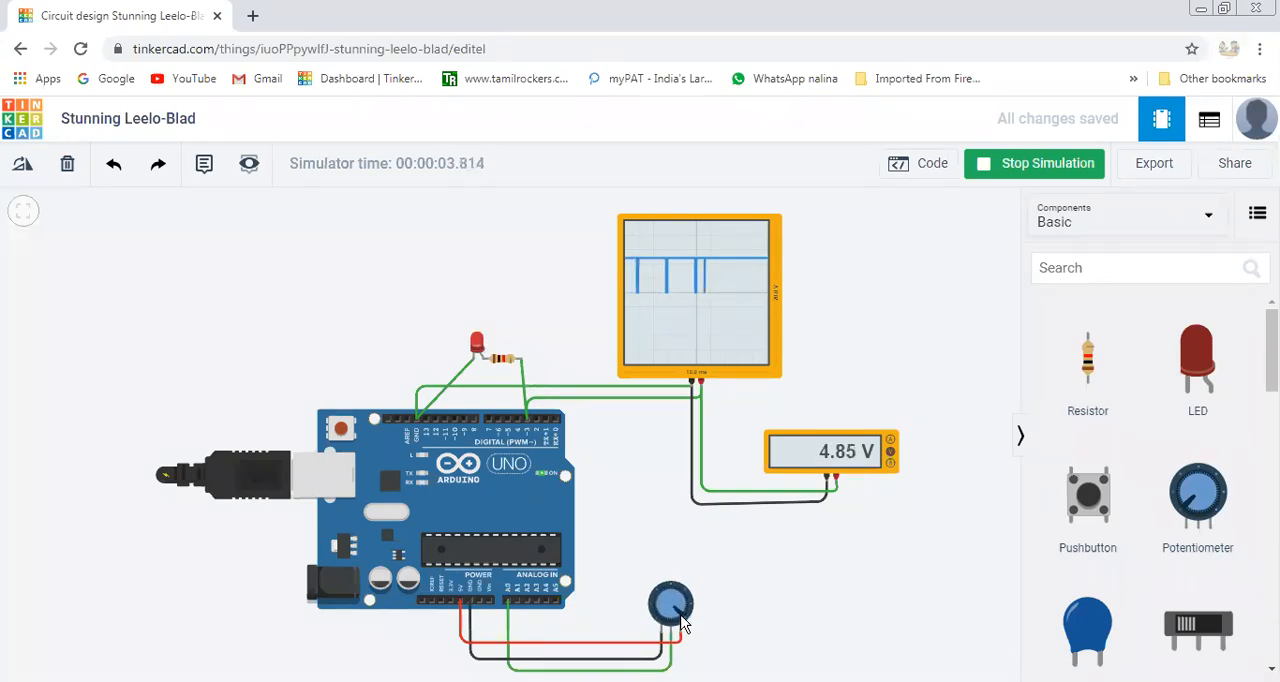
drag(683, 622, 660, 610)
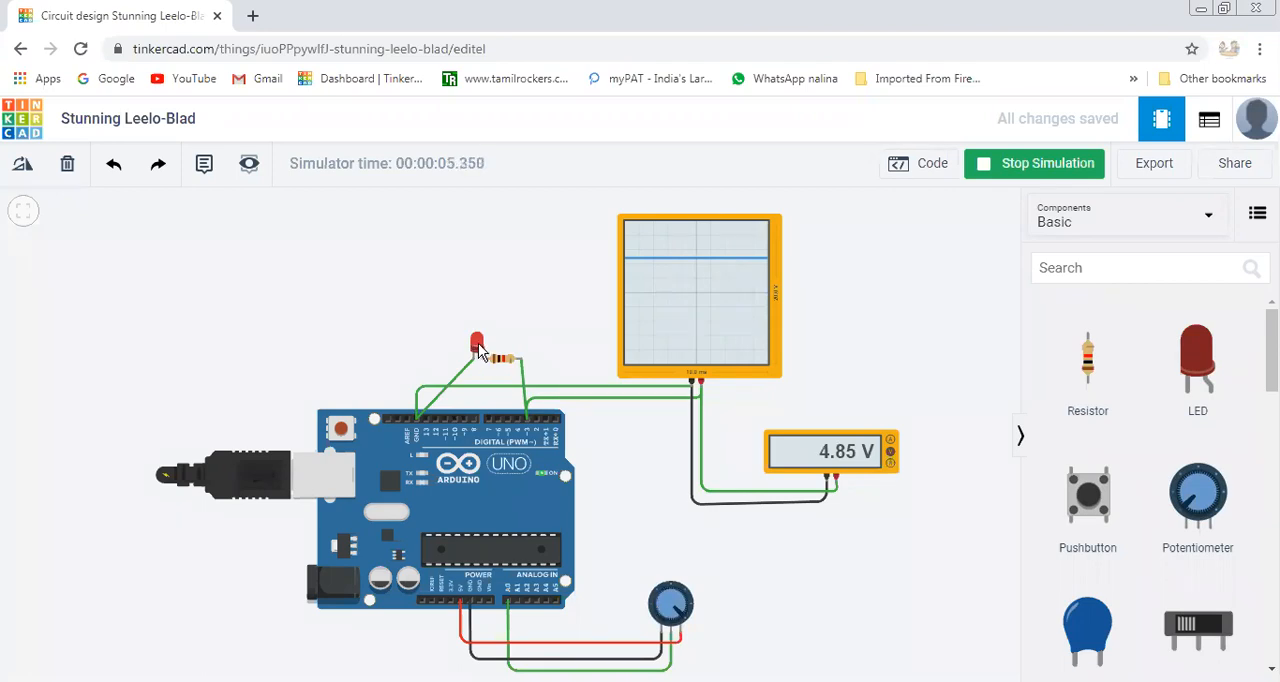
mouse_move(680, 606)
mouse_down()
mouse_move(662, 594)
mouse_move(668, 634)
mouse_move(690, 616)
mouse_move(777, 614)
mouse_up()
click(1038, 168)
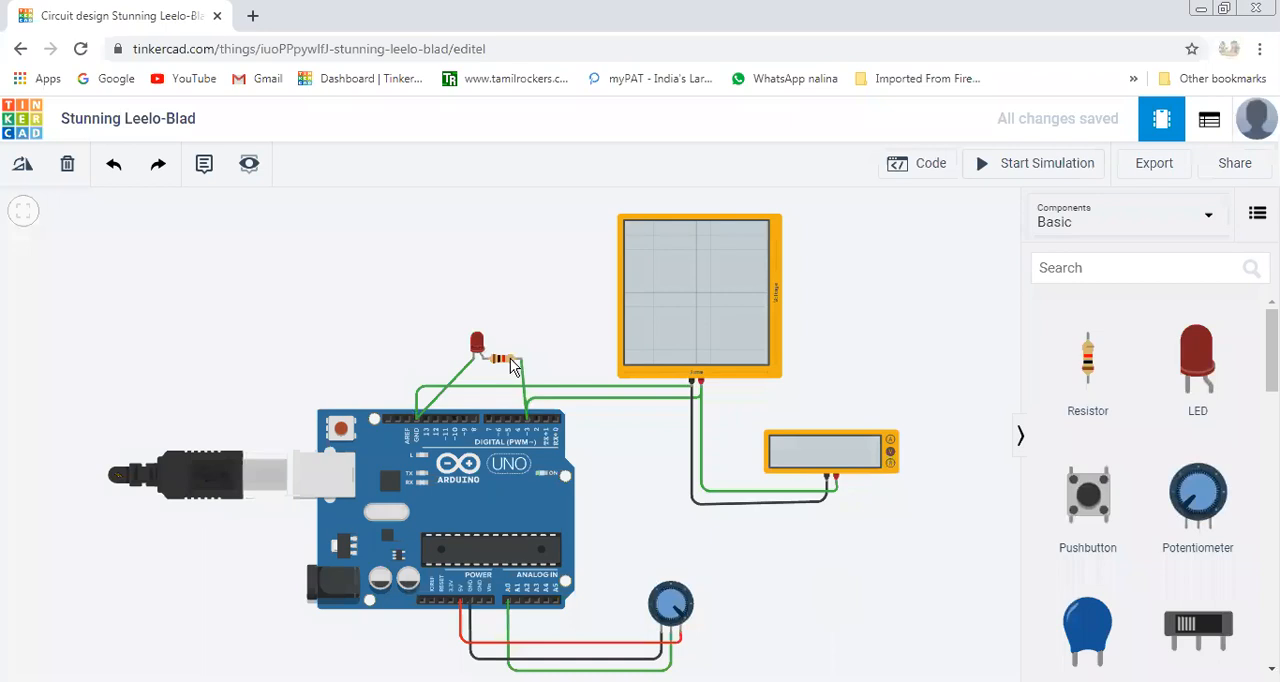
Delete the resistor and the LED from the circuit.
click(512, 366)
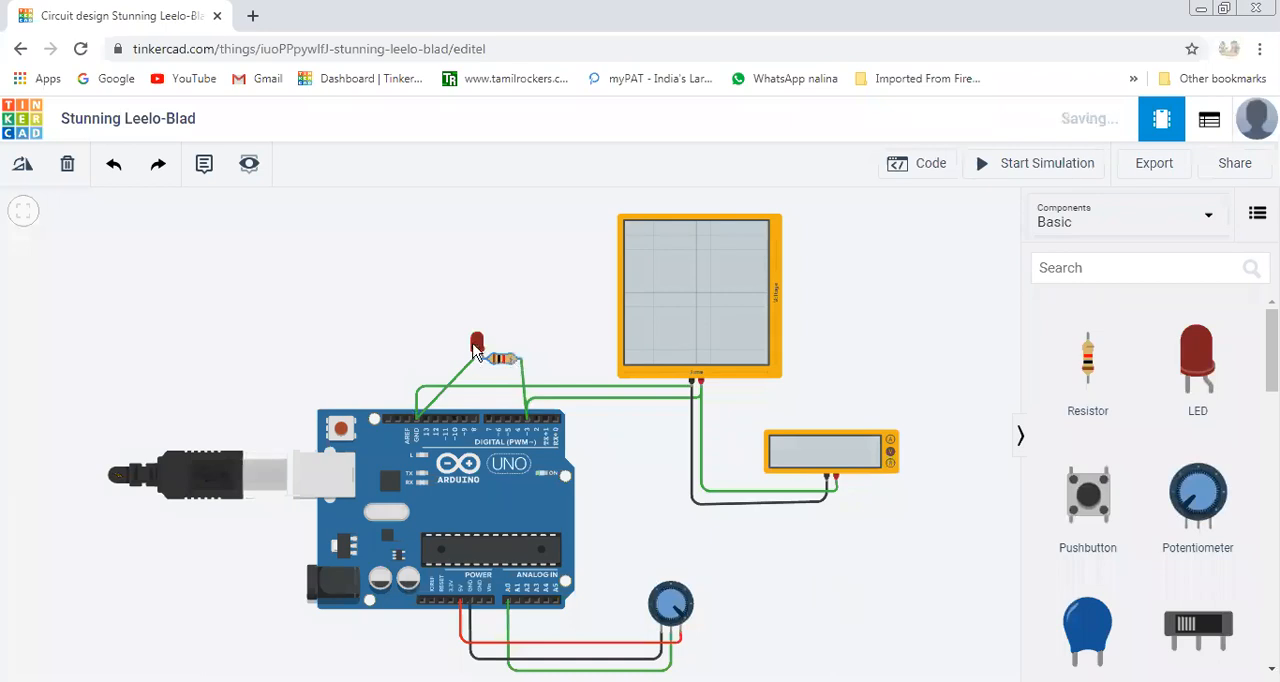
key(Delete)
click(470, 375)
key(Delete)
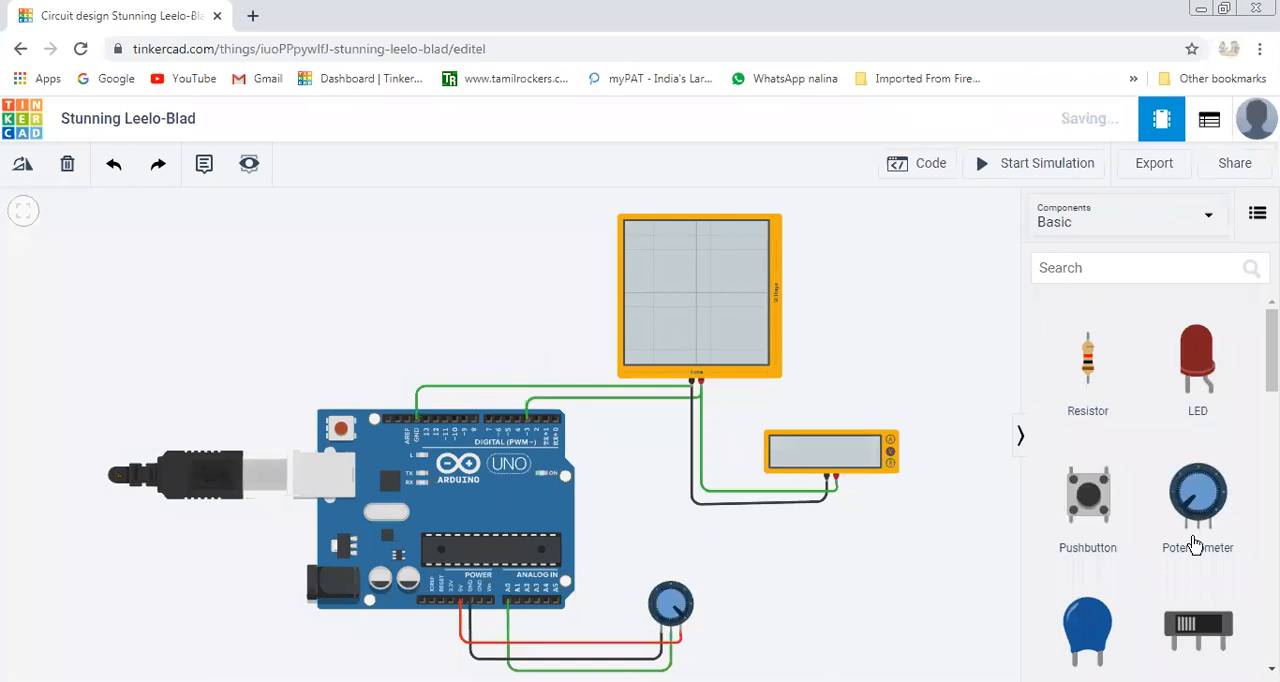
Search the components for "dc motor" and place a DC Motor above the Arduino's digital pins.
click(1056, 266)
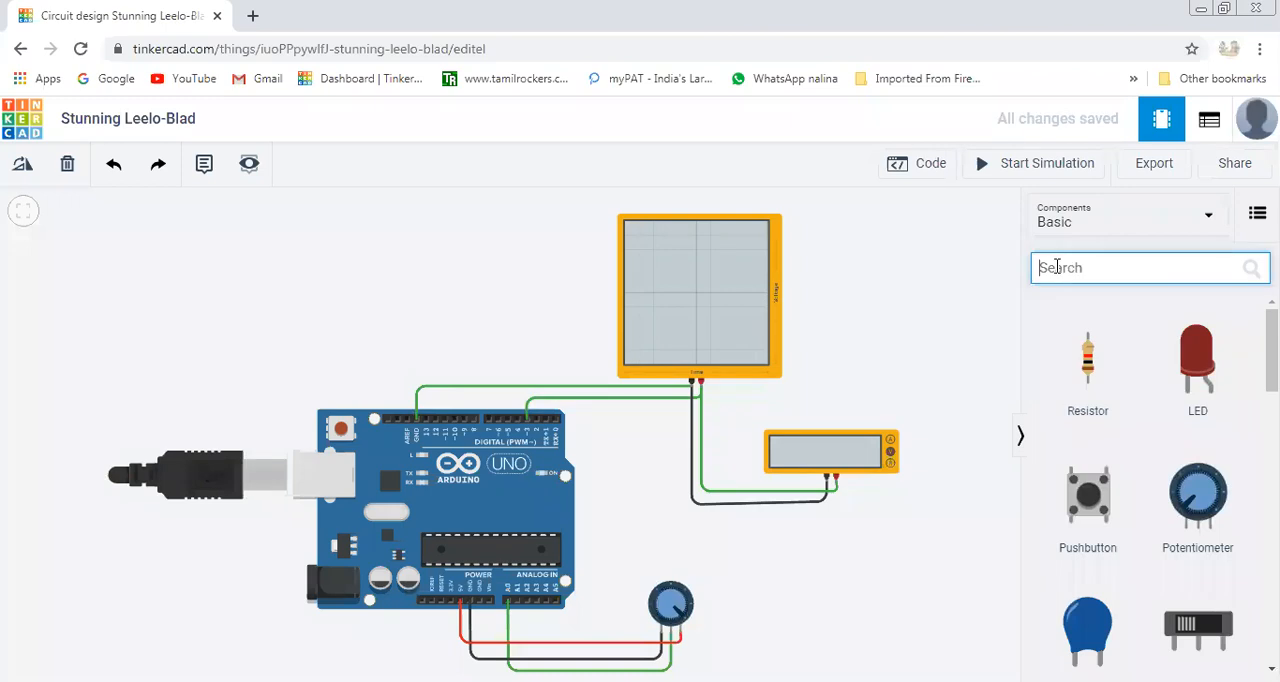
text(dc)
click(1085, 303)
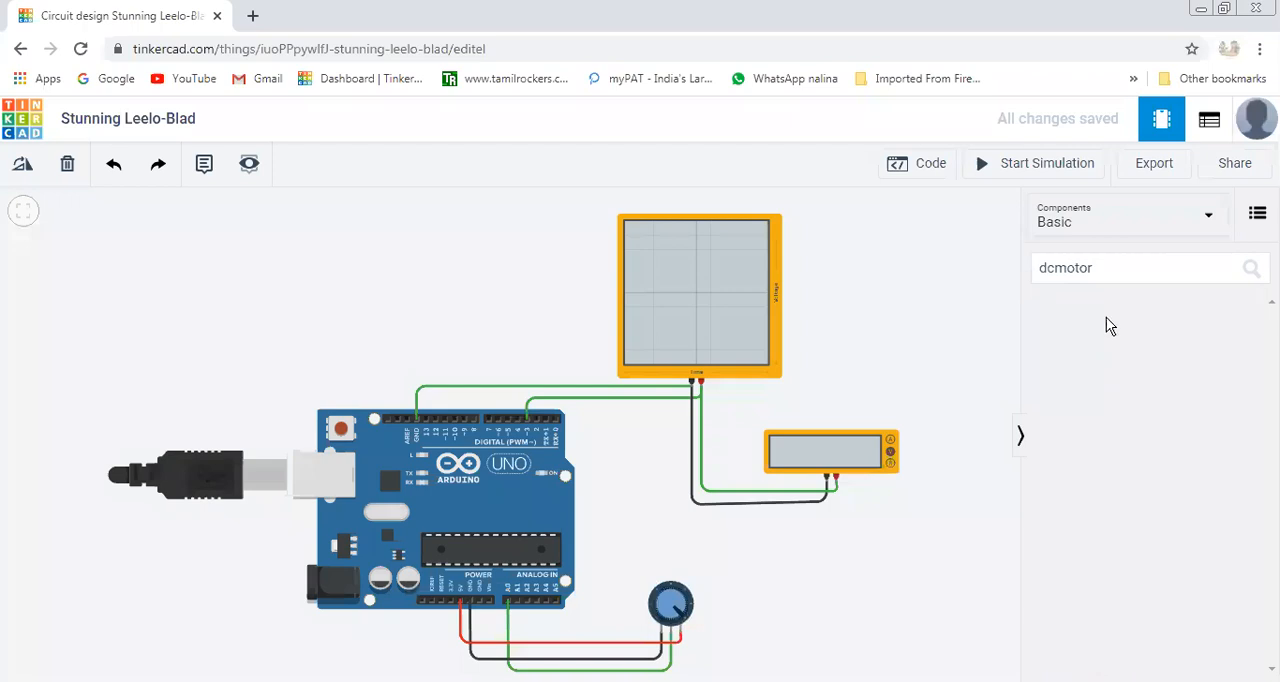
click(1098, 268)
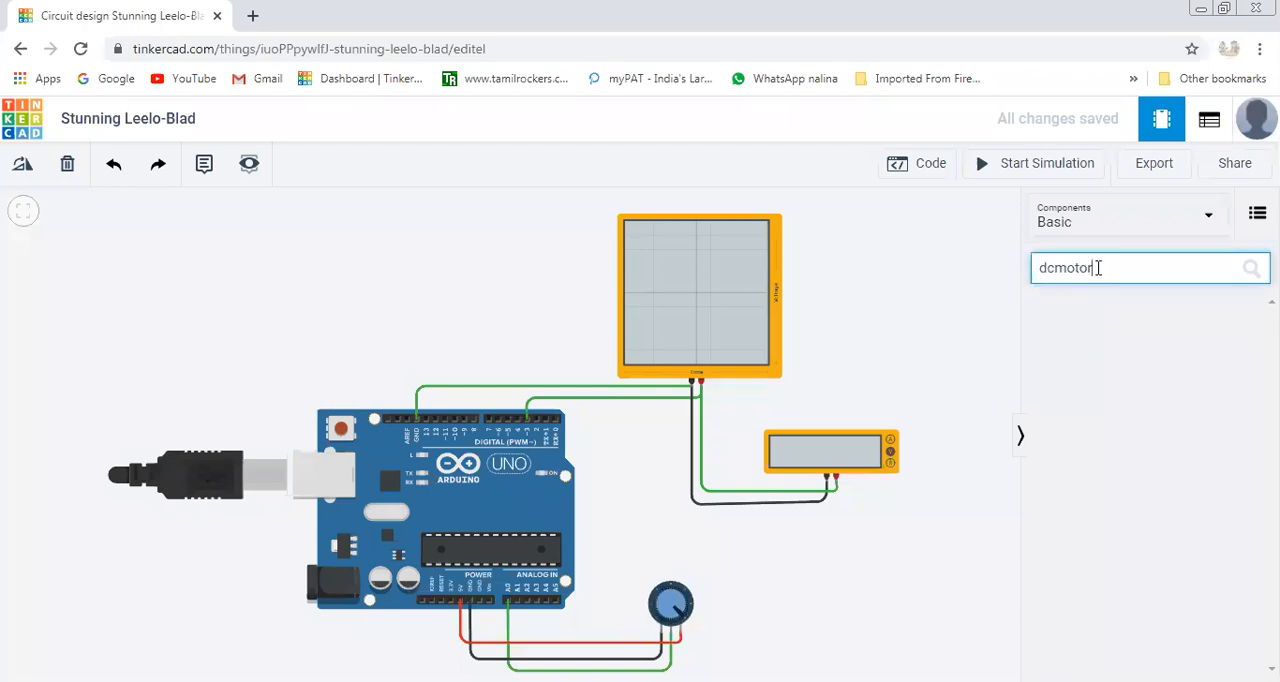
key(BackSpace)
key(BackSpace)
key(BackSpace)
key(BackSpace)
key(BackSpace)
click(1104, 300)
click(1055, 271)
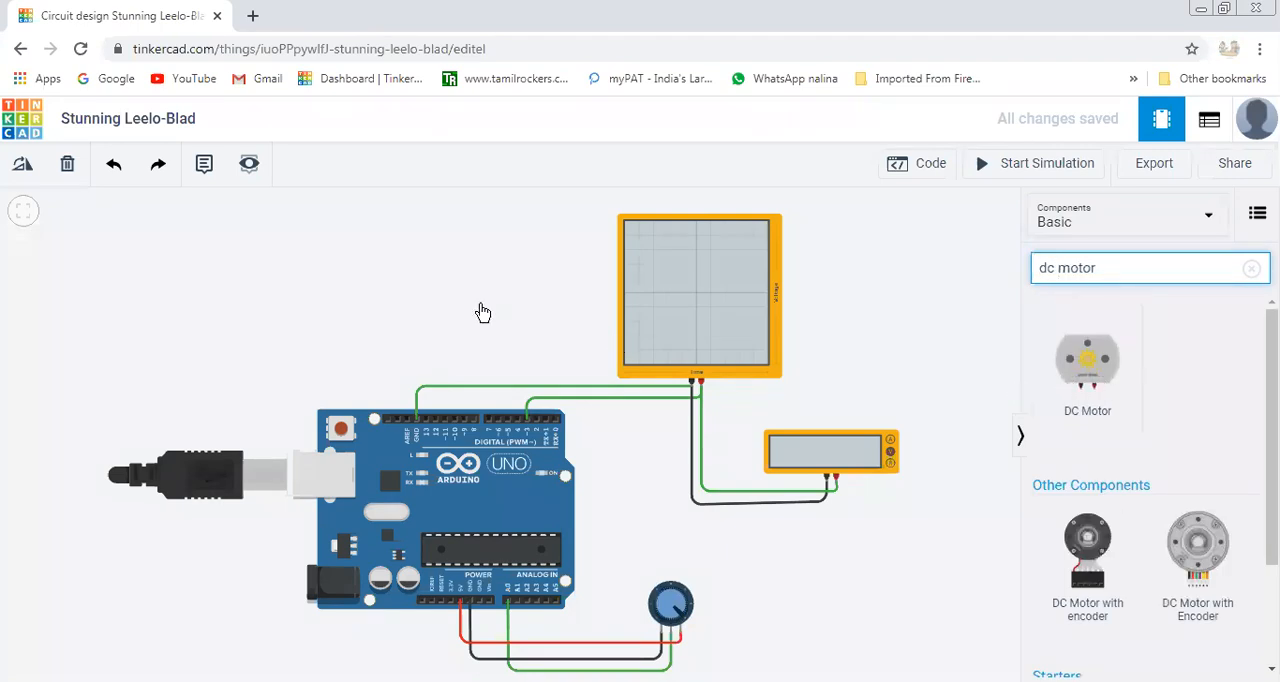
drag(1087, 360, 501, 330)
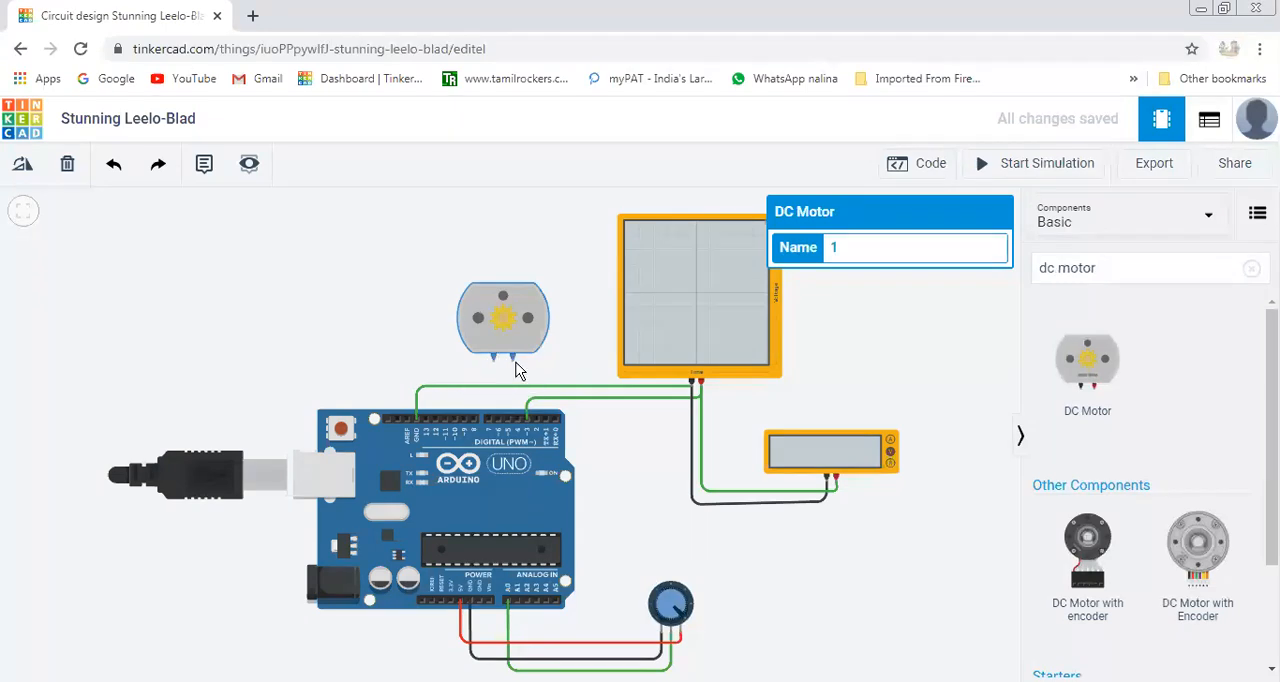
Wire the DC motor's red terminal to Arduino pin 3 and its black terminal to the digital-side GND with green wires.
drag(513, 358, 530, 415)
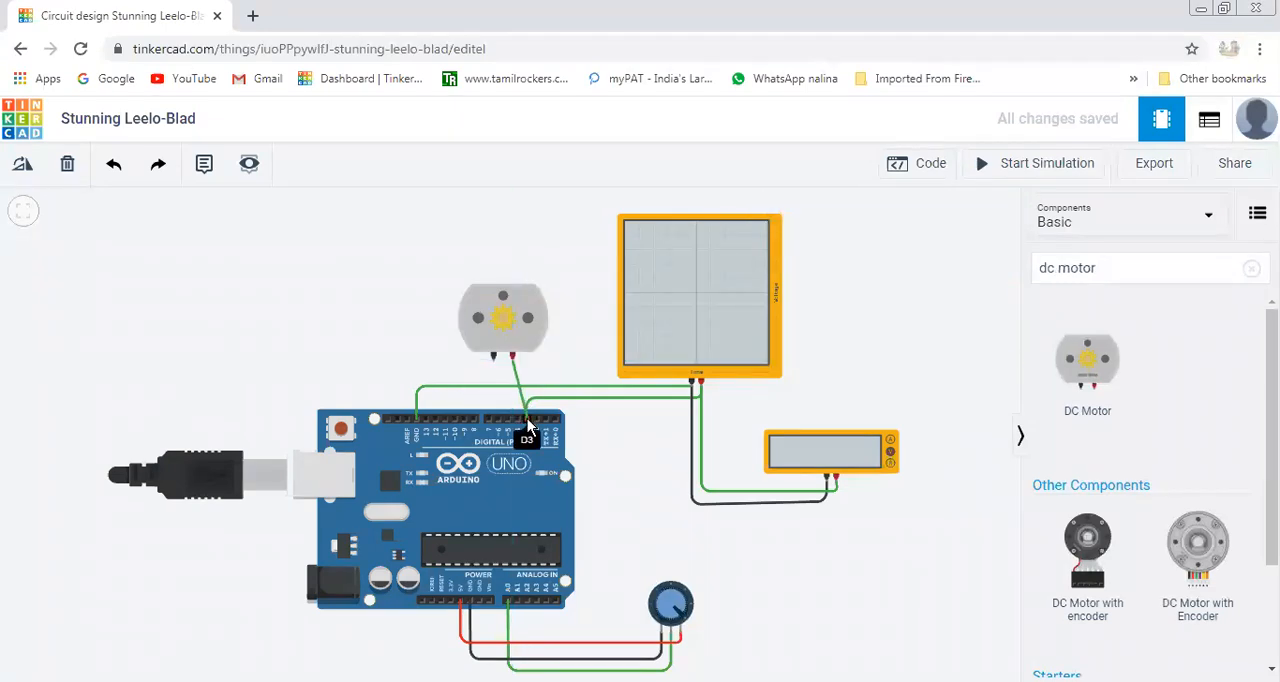
click(528, 425)
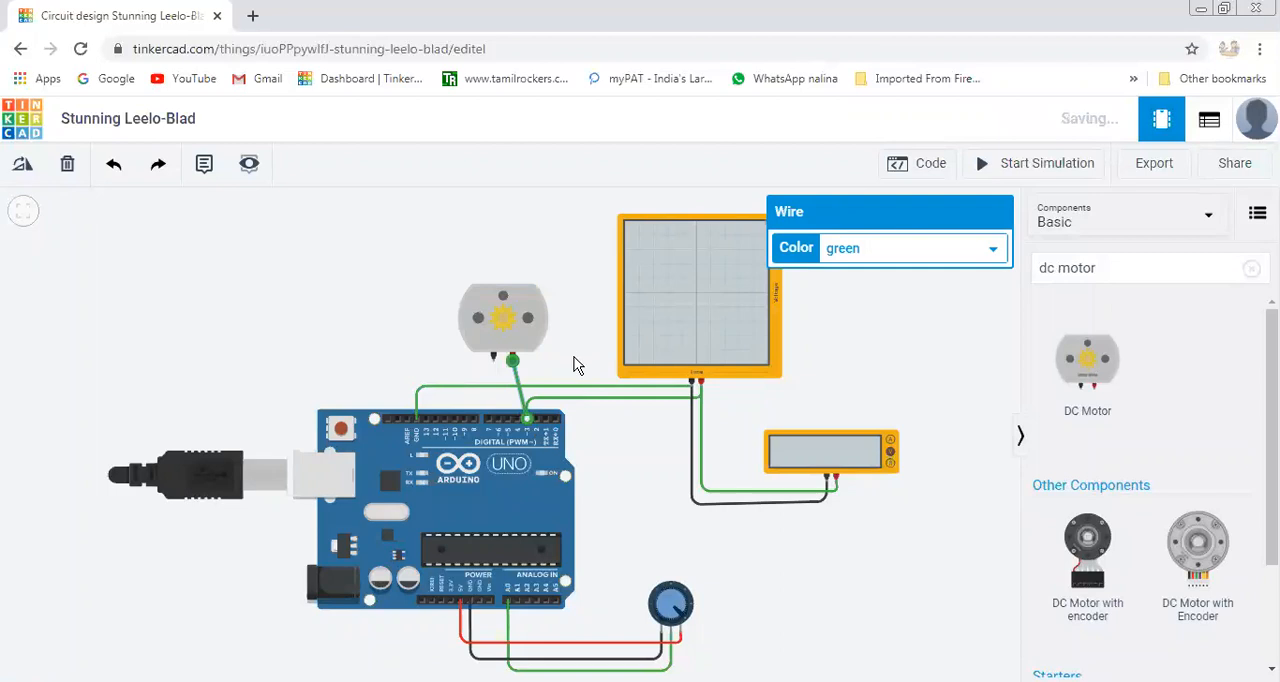
click(577, 363)
click(493, 362)
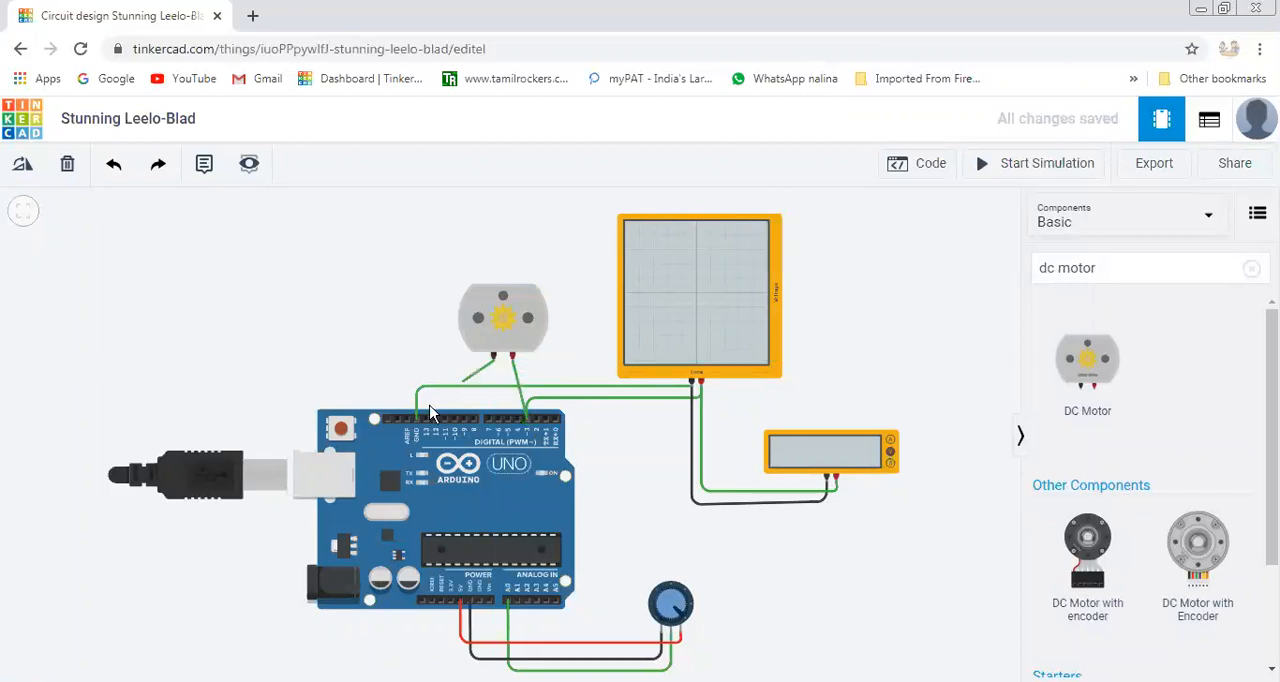
click(418, 421)
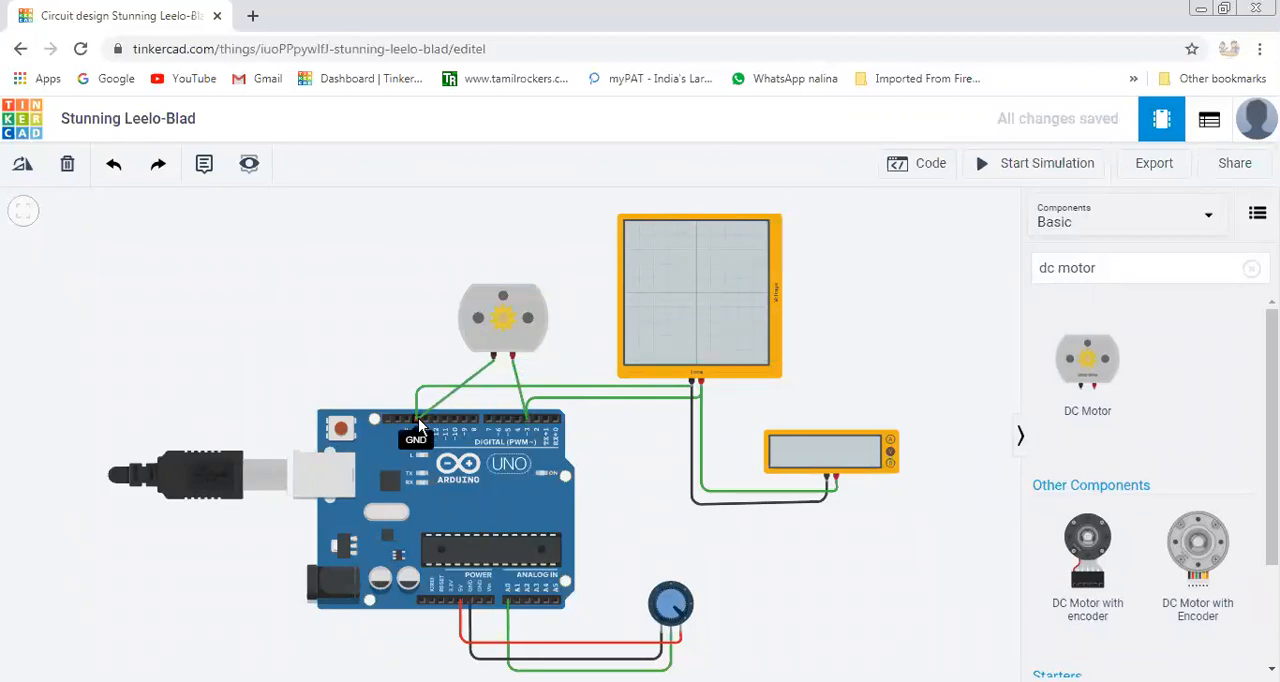
click(418, 420)
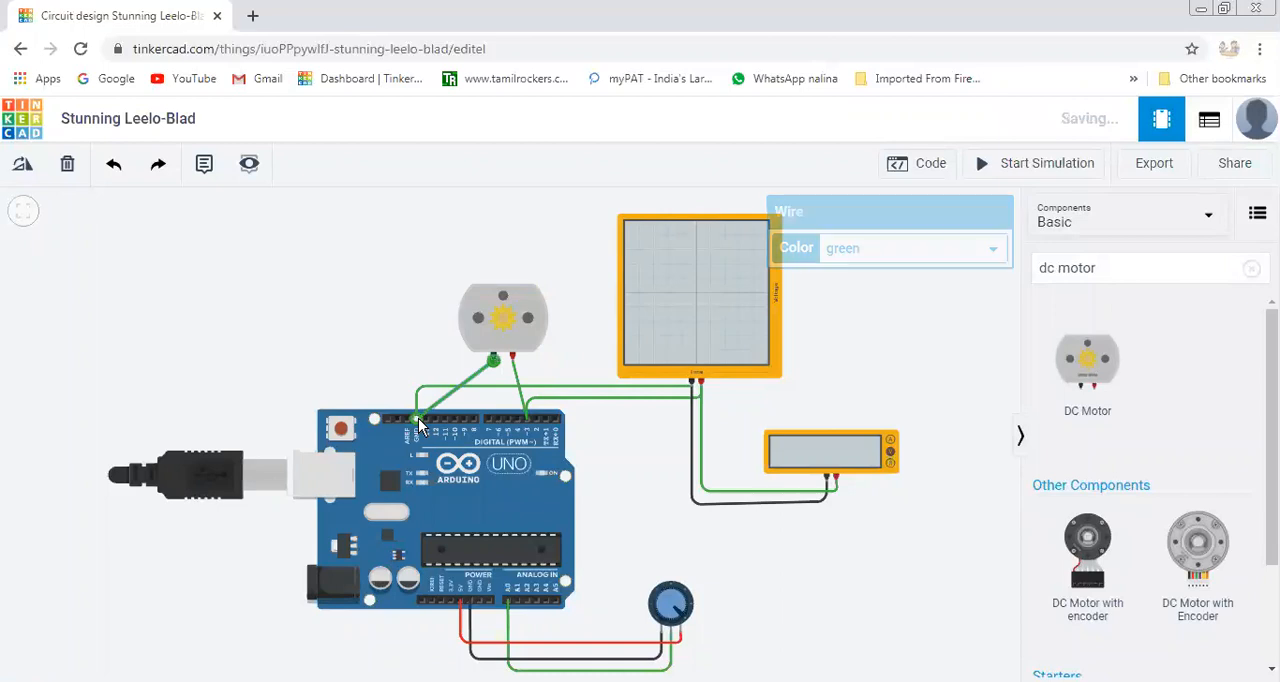
click(584, 367)
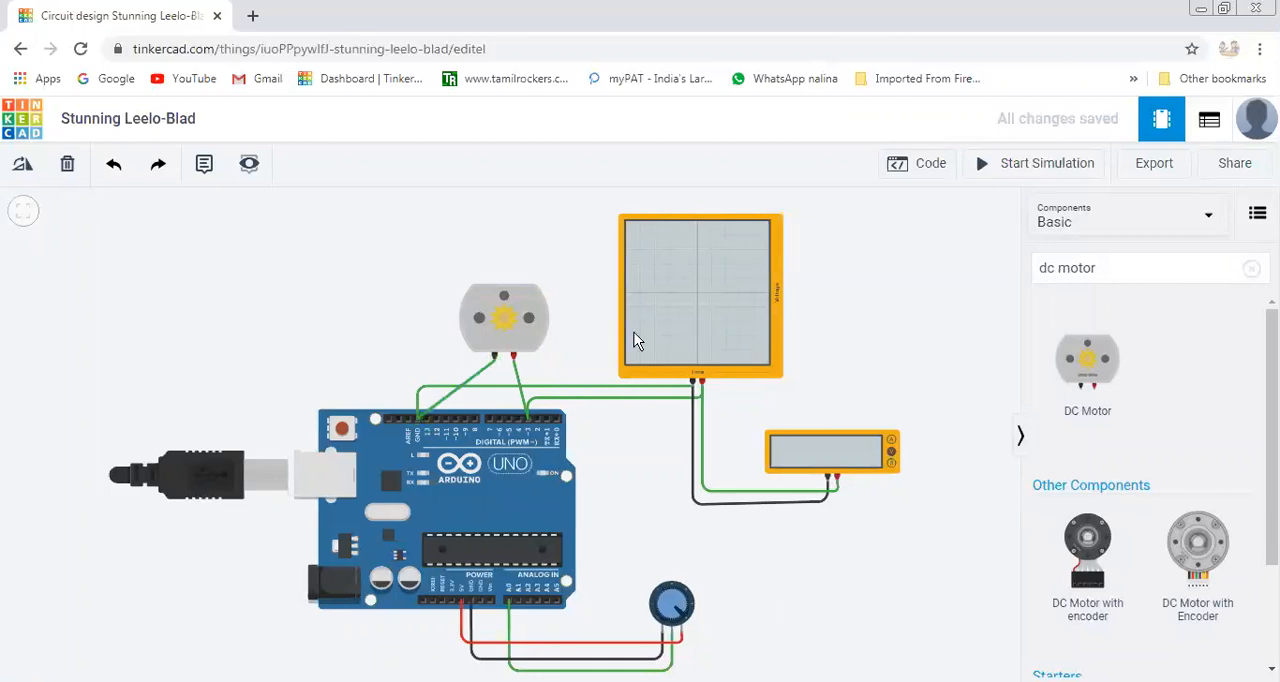
Start simulating the motor circuit and turn the potentiometer down to its minimum to test the motor's speed control.
click(1048, 170)
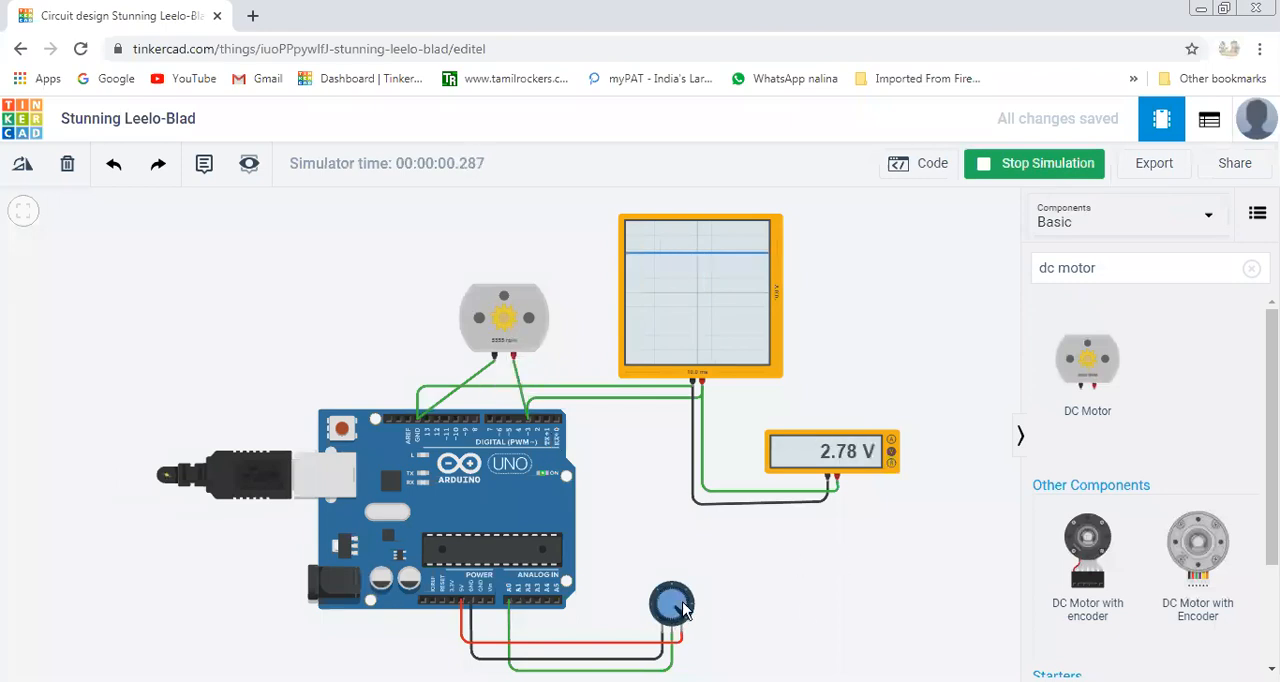
scroll(838, 596, up, 2)
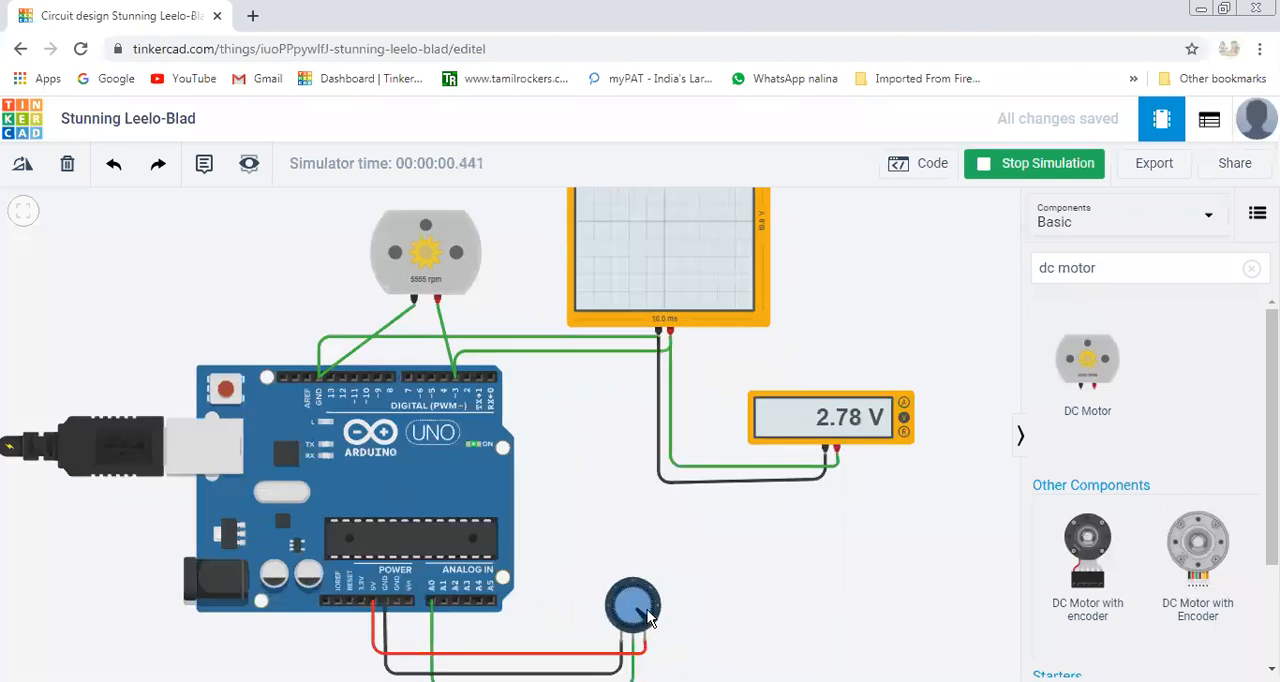
drag(621, 609, 625, 633)
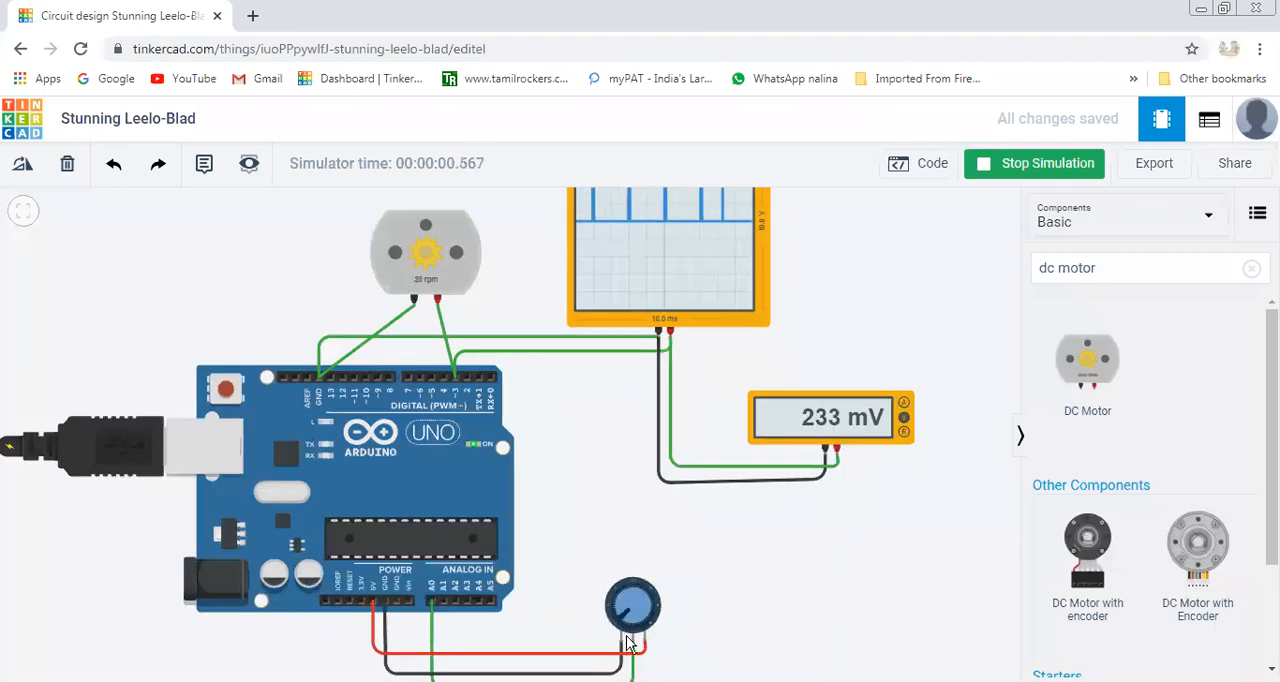
scroll(795, 628, up, 1)
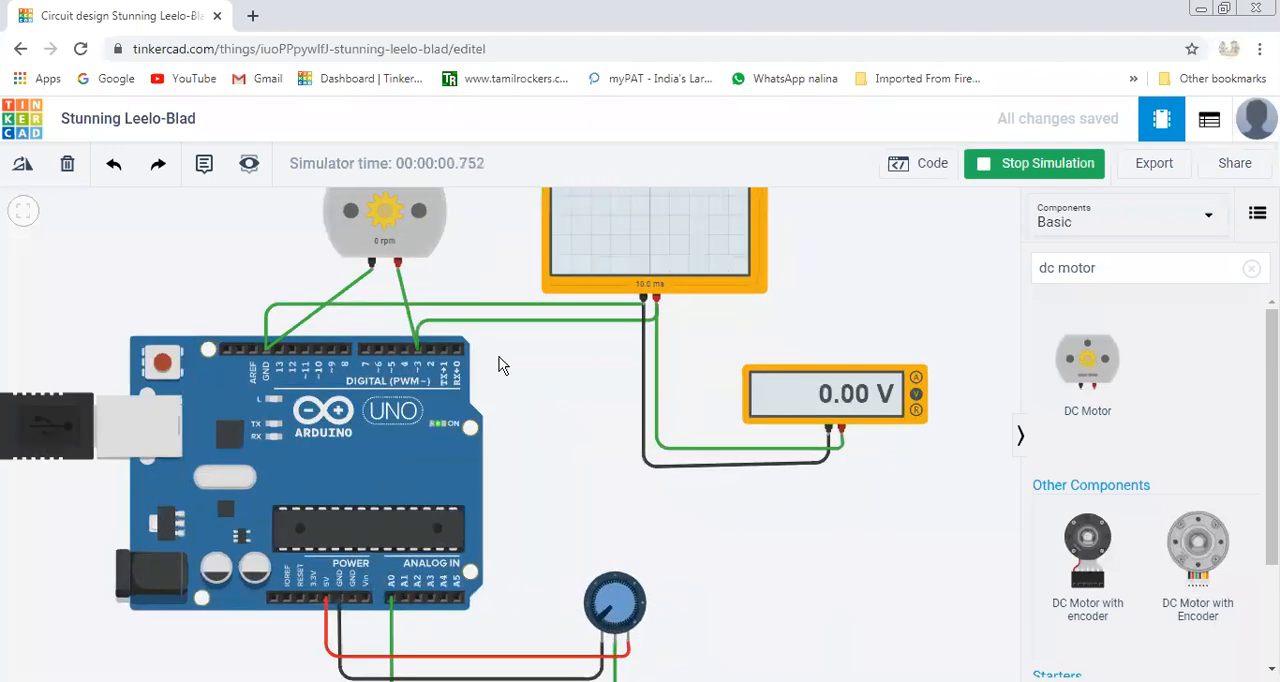
drag(527, 407, 546, 517)
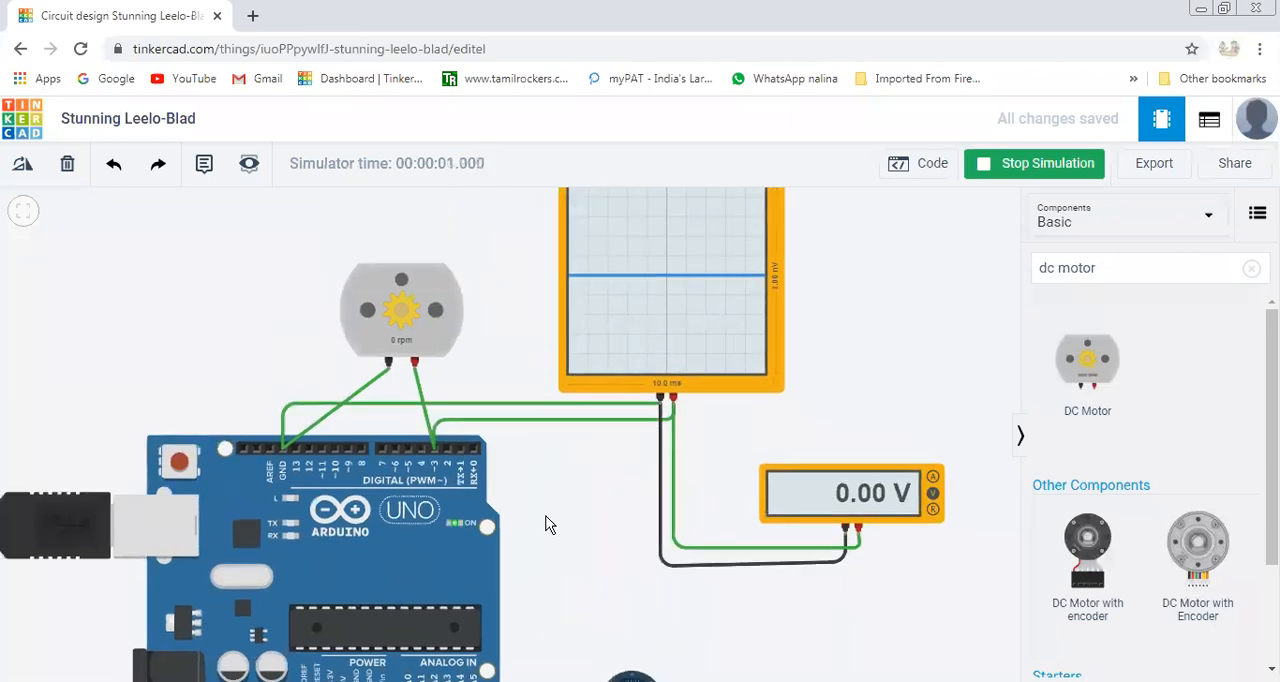
scroll(540, 491, down, 1)
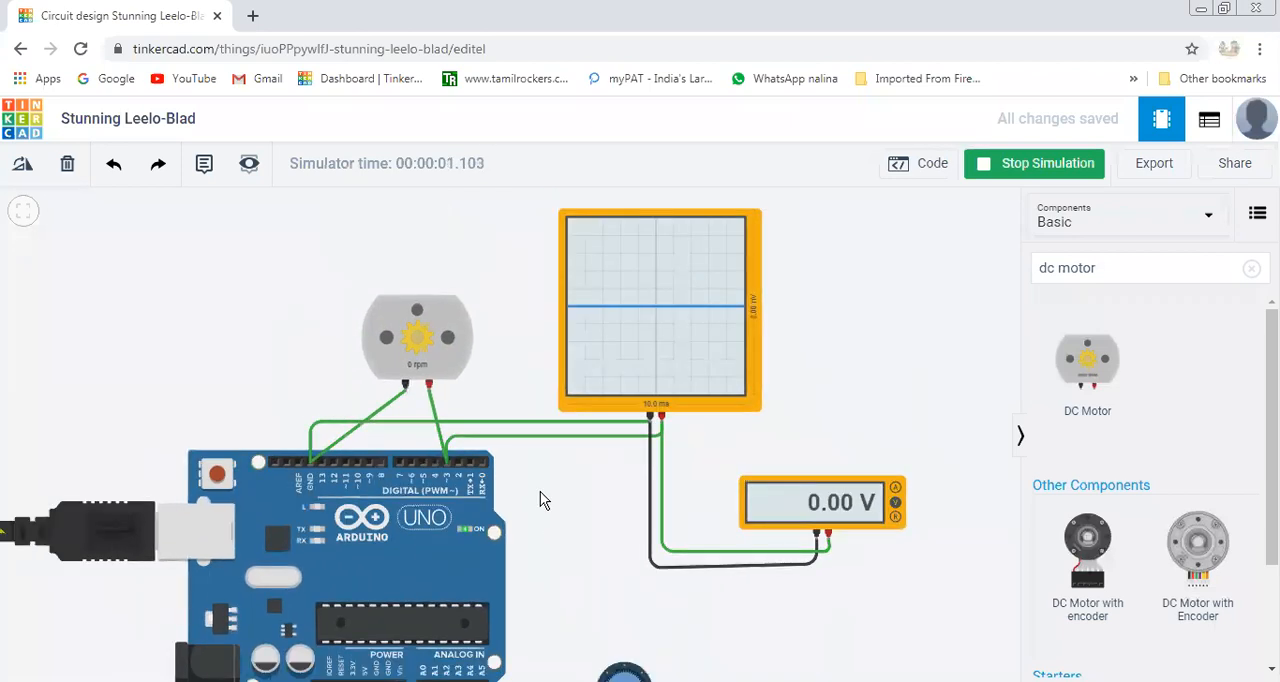
scroll(540, 491, down, 1)
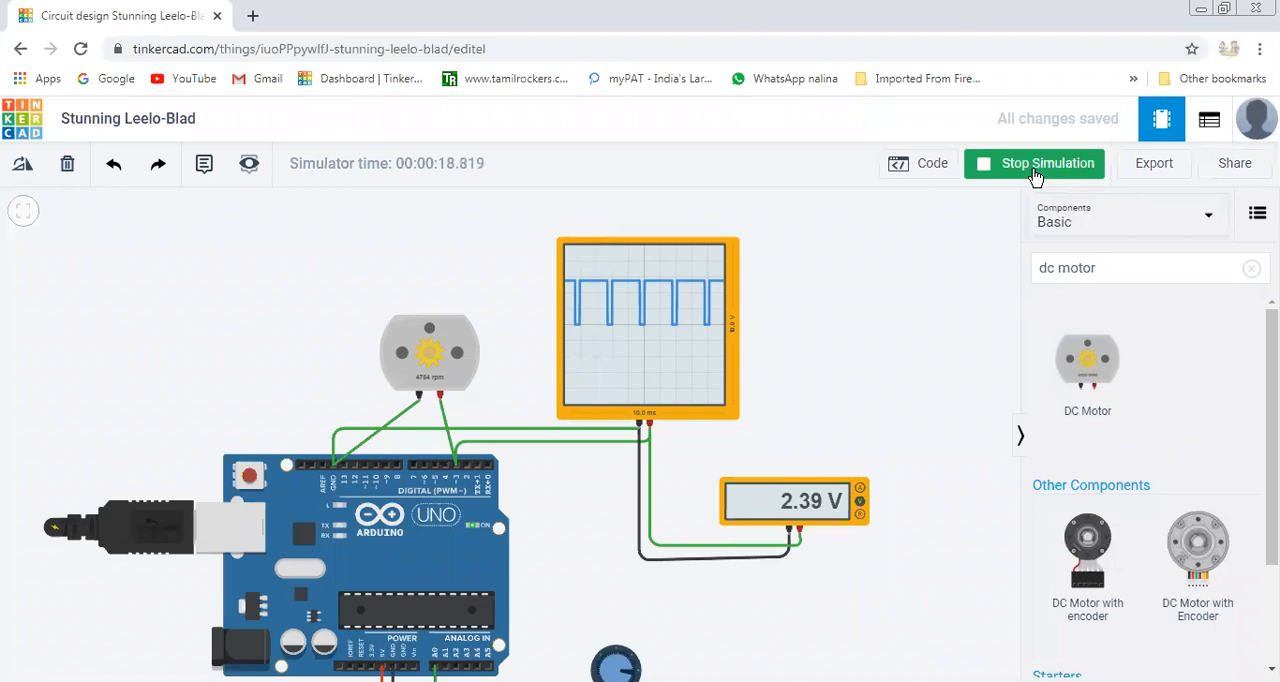
Open the code blocks and examine the full map blocks used for pin 3 and the serial monitor.
click(922, 173)
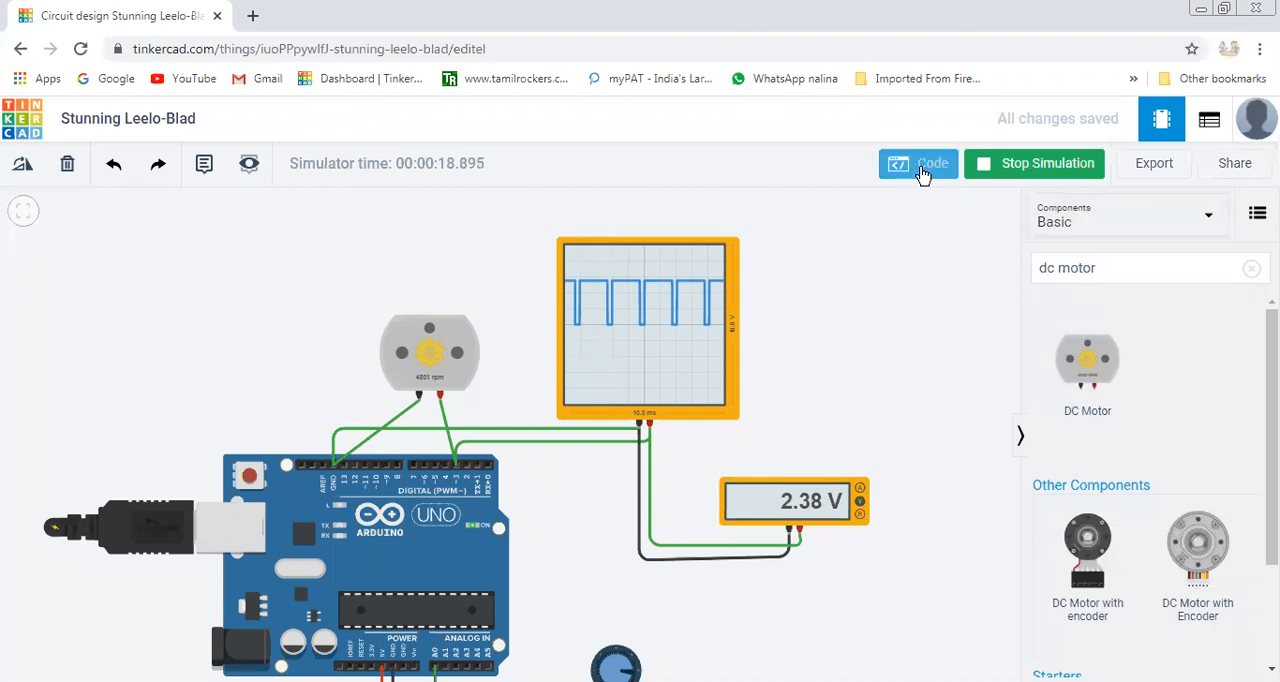
mouse_move(1018, 658)
mouse_down()
mouse_move(1097, 660)
mouse_move(1036, 650)
mouse_up()
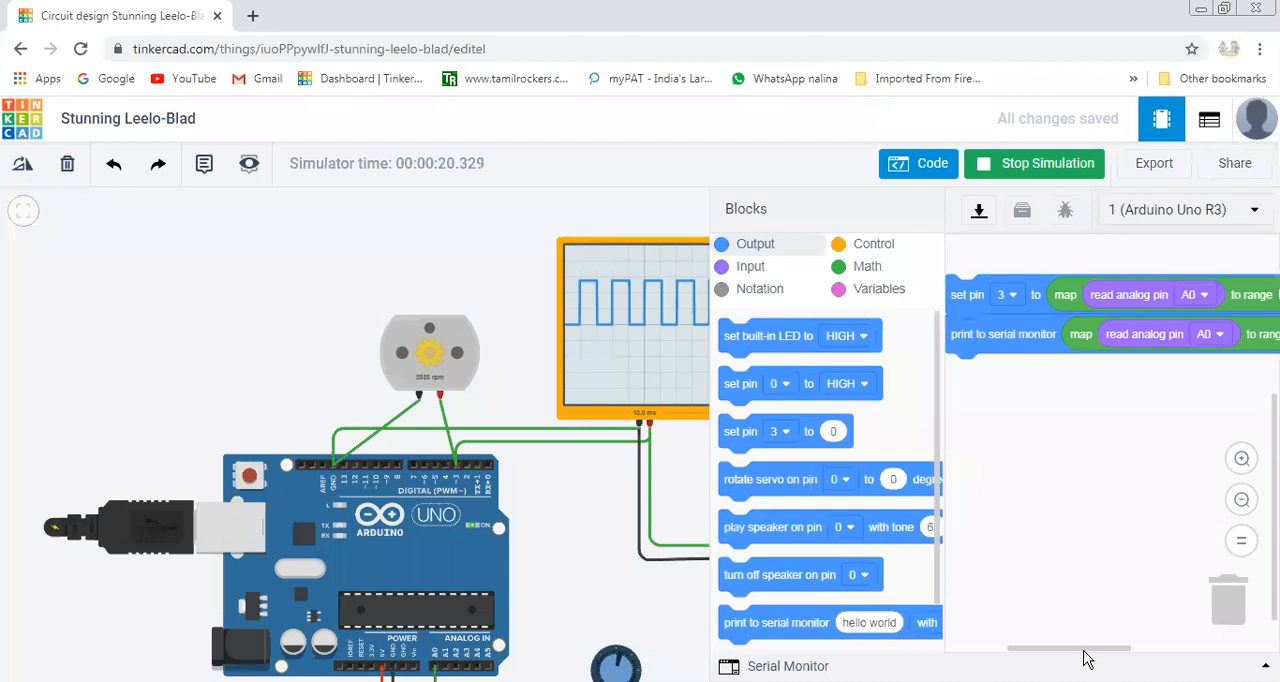
drag(1087, 658, 1120, 658)
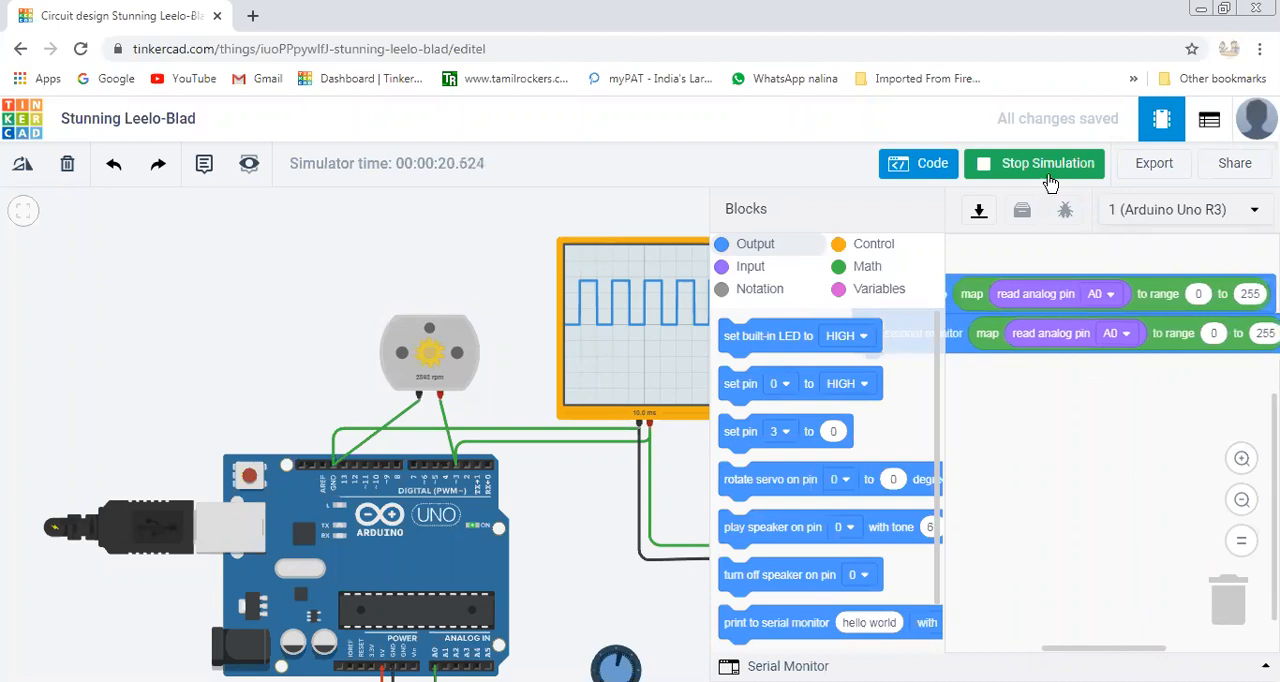